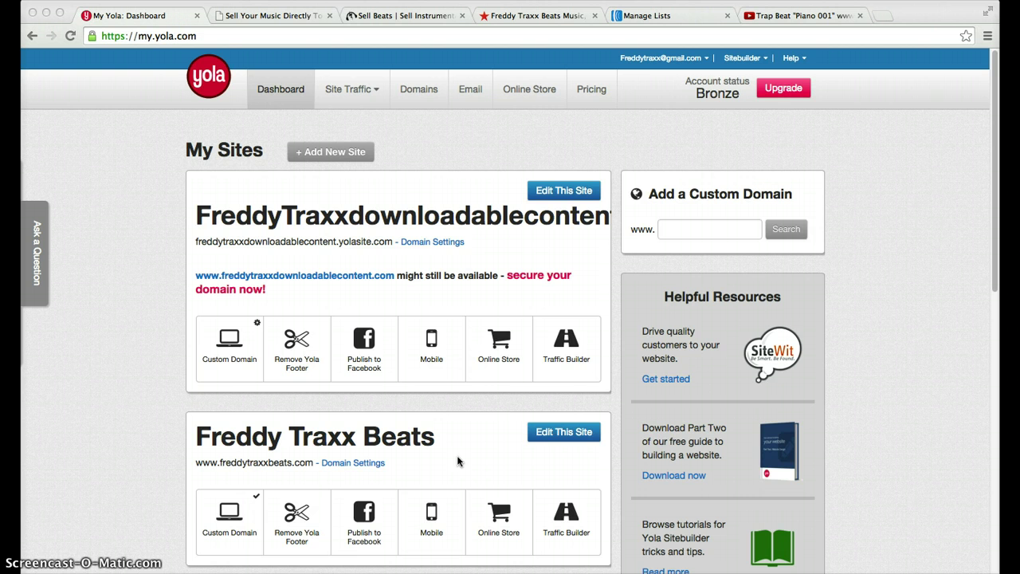
scroll(458, 461, "down", 2)
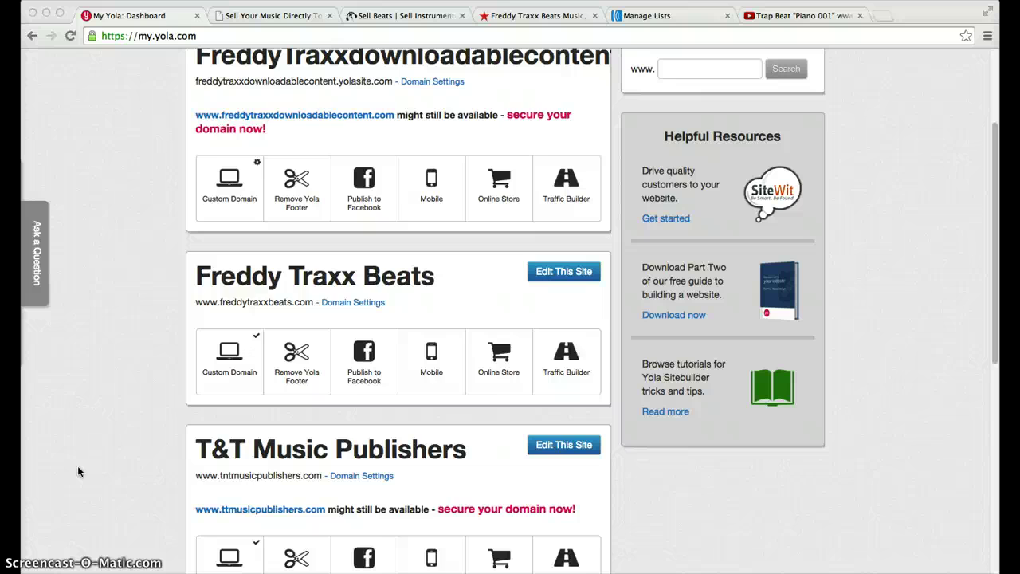
scroll(77, 466, "up", 1)
scroll(77, 466, "up", 4)
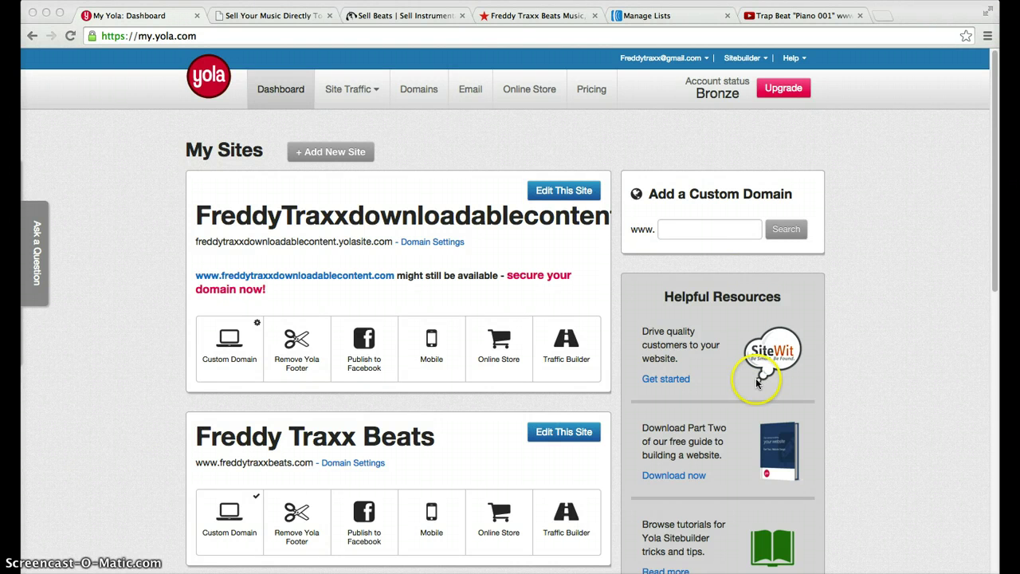
Step: Check whether the custom domain yourmusicsite with the .com extension is available, and close the domain search
left_click(672, 229)
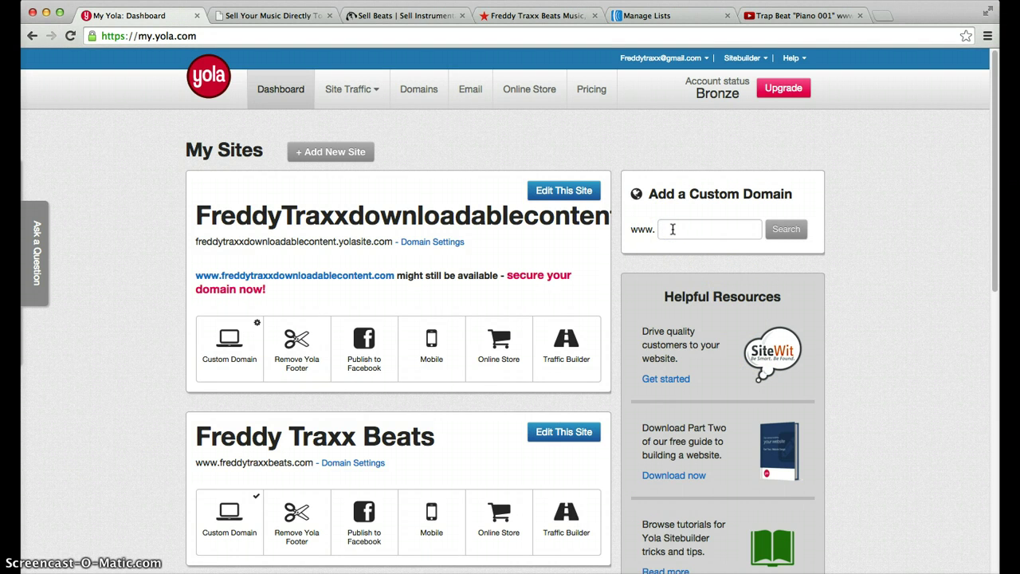
left_click(672, 229)
type("yourmusi")
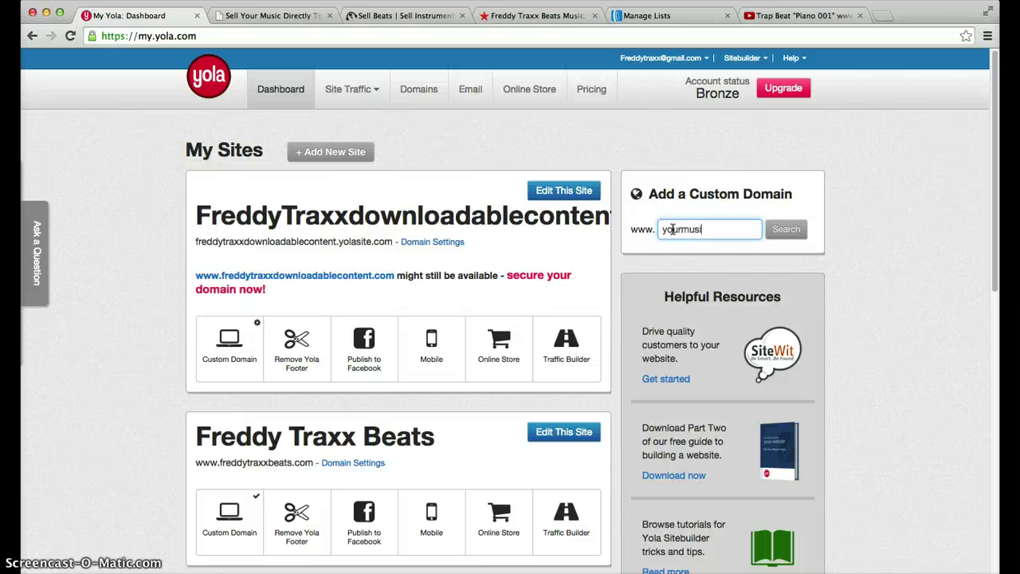
type("csite")
key("Return")
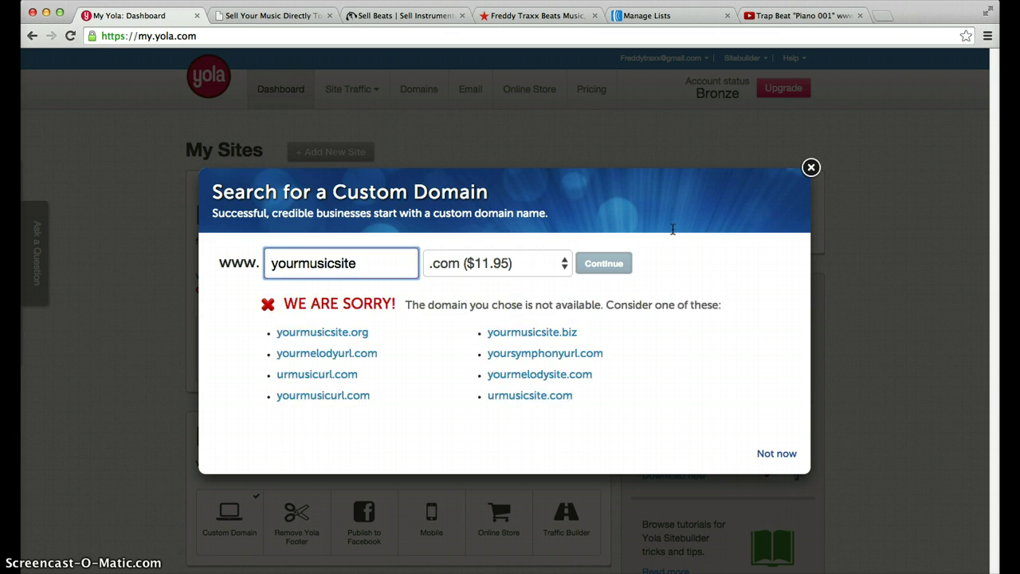
left_click(811, 168)
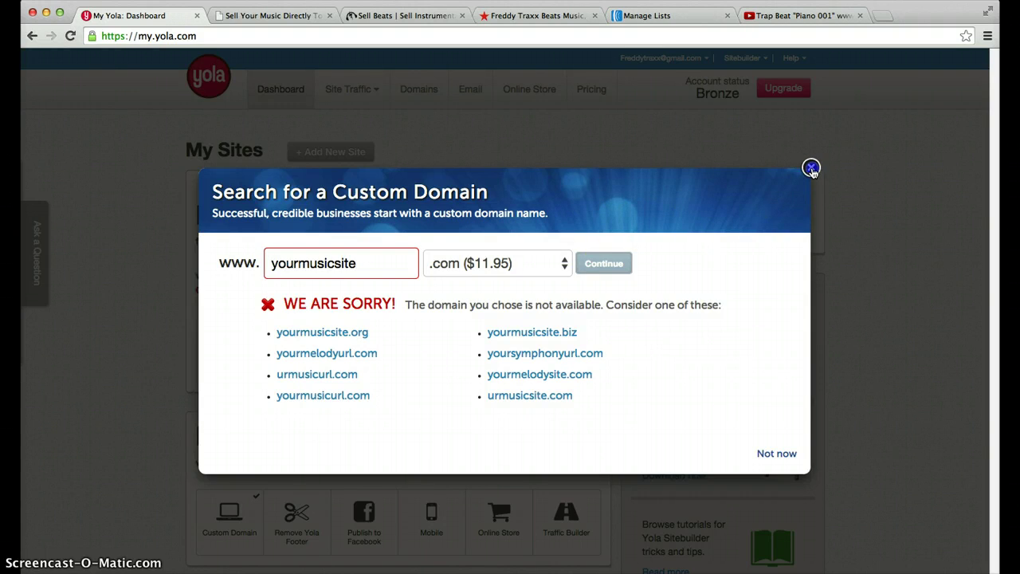
Step: Check the availability of the custom domain yourmusicsite1, review the domain extensions and their prices, and close the domain search
left_click(742, 230)
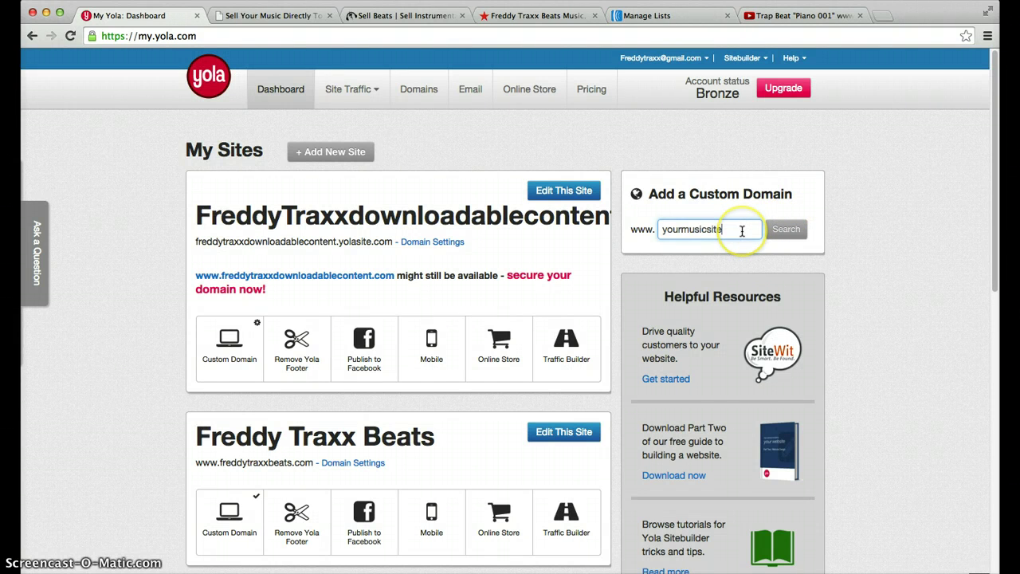
left_click(785, 228)
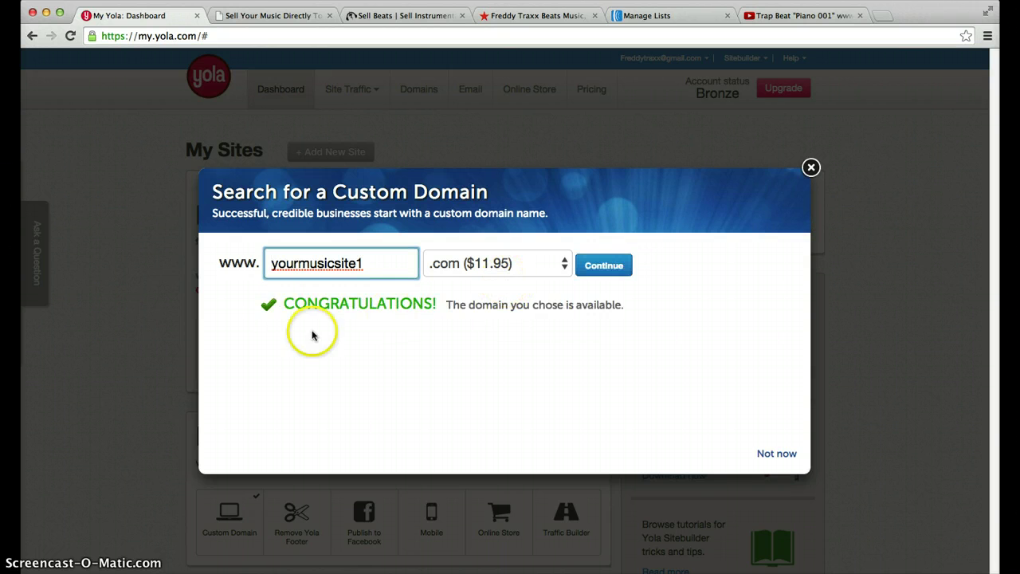
left_click(564, 268)
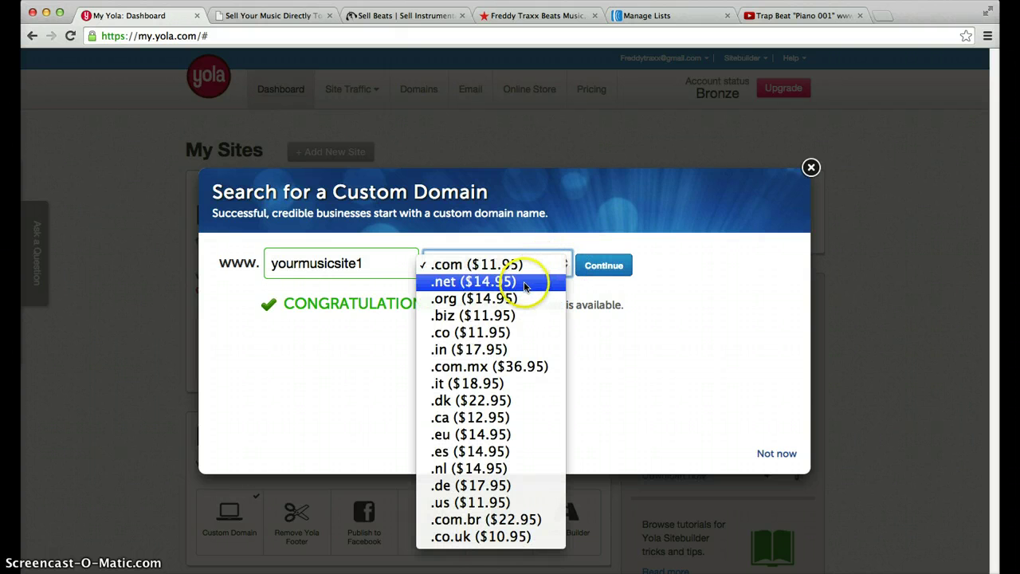
left_click(698, 391)
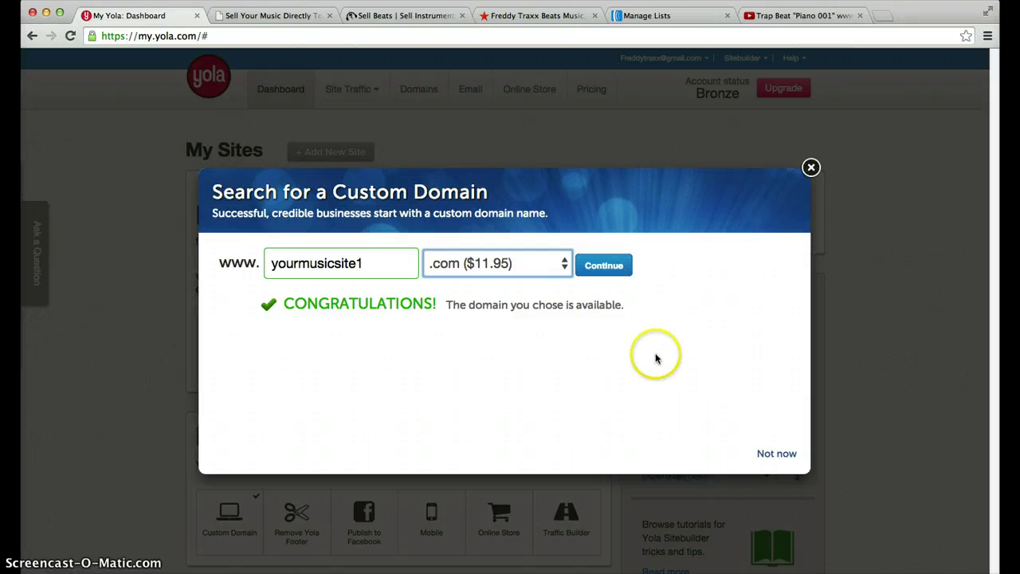
left_click(811, 168)
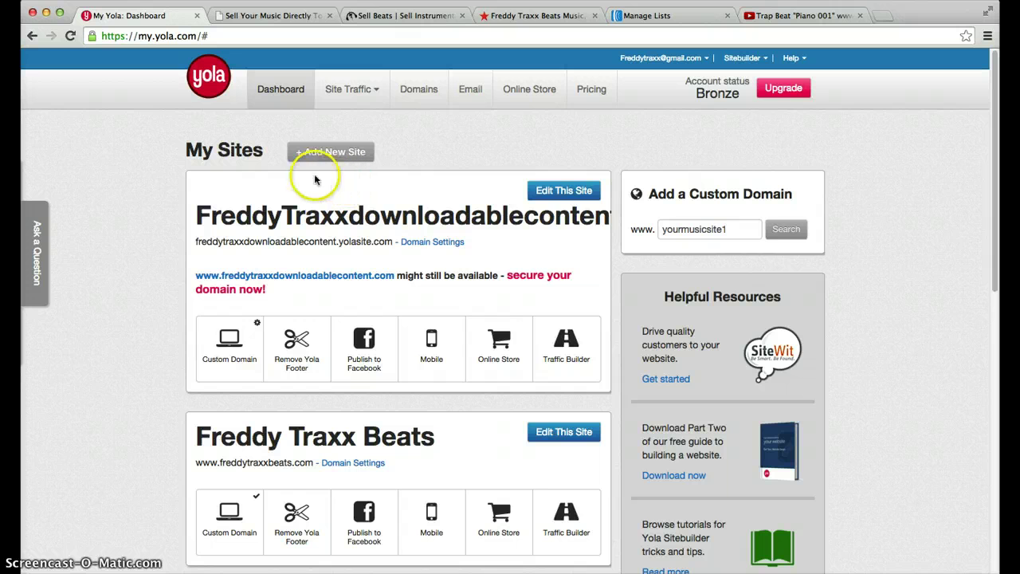
Step: Add a new site based on the blank template from the template gallery
left_click(330, 153)
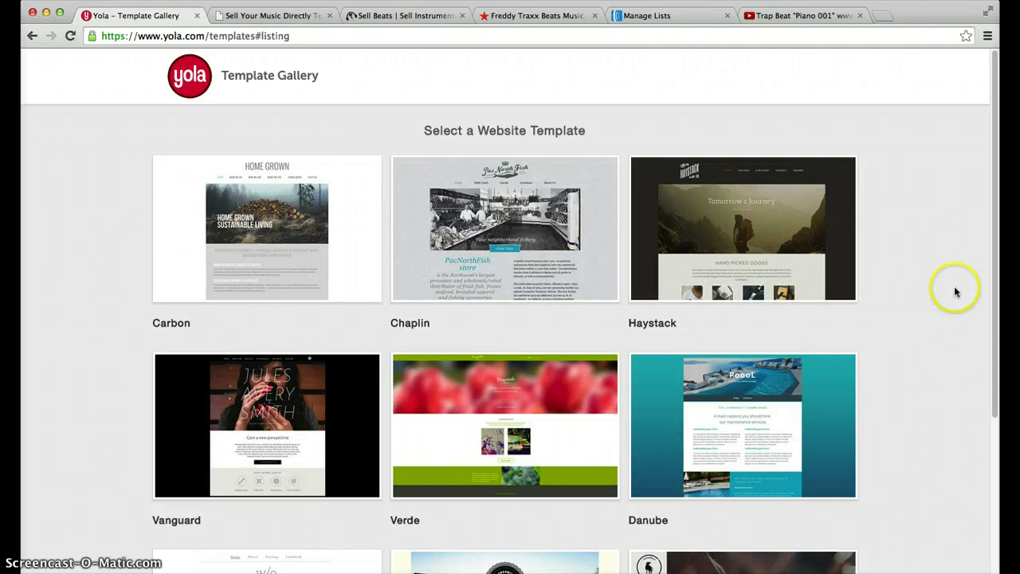
scroll(950, 280, "down", 5)
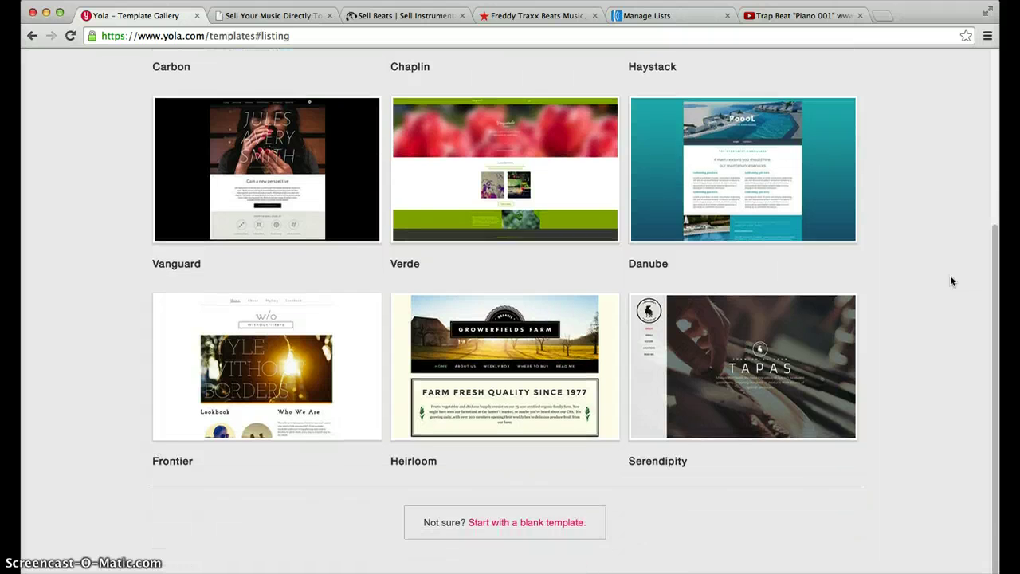
left_click(508, 524)
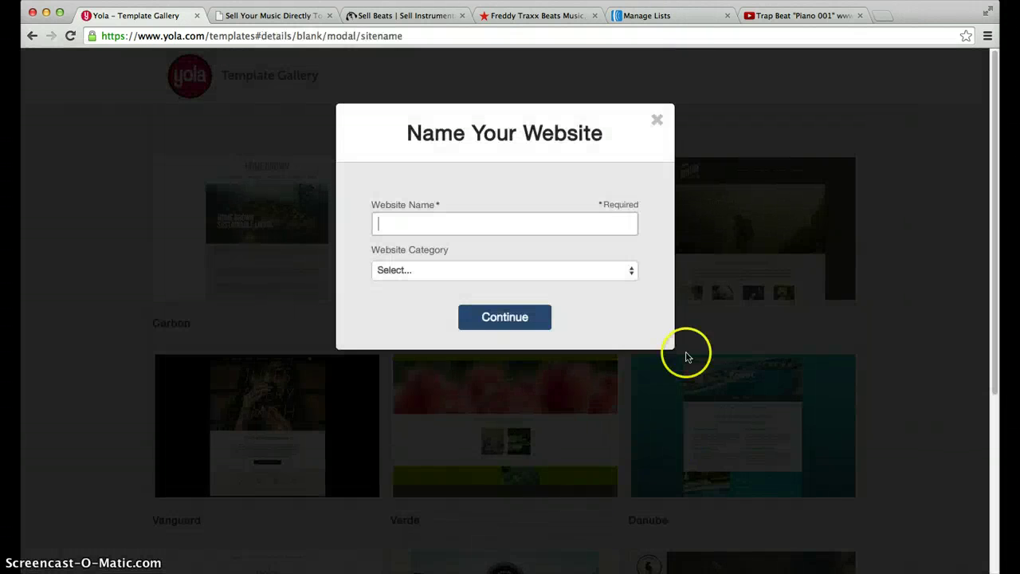
Step: Name the website yourmusicsite1 and assign it to the Music & Performing Arts category
left_click(519, 223)
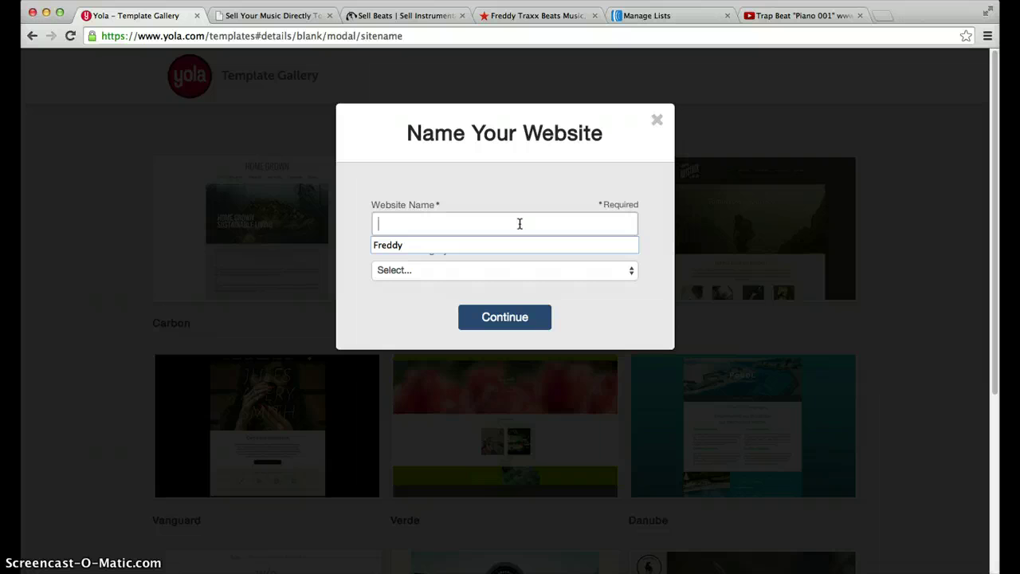
type("yourmusicsite1")
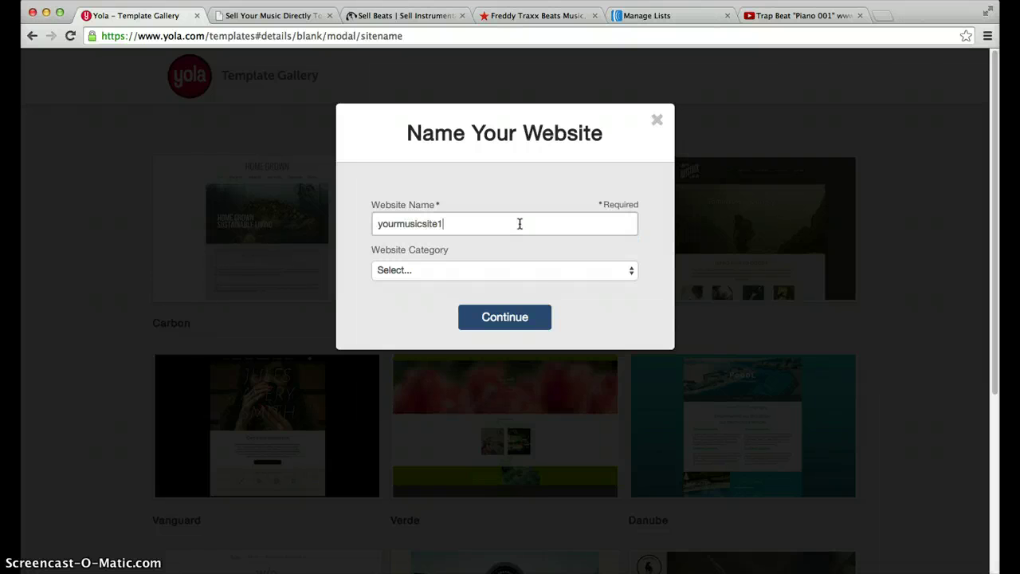
left_click(456, 271)
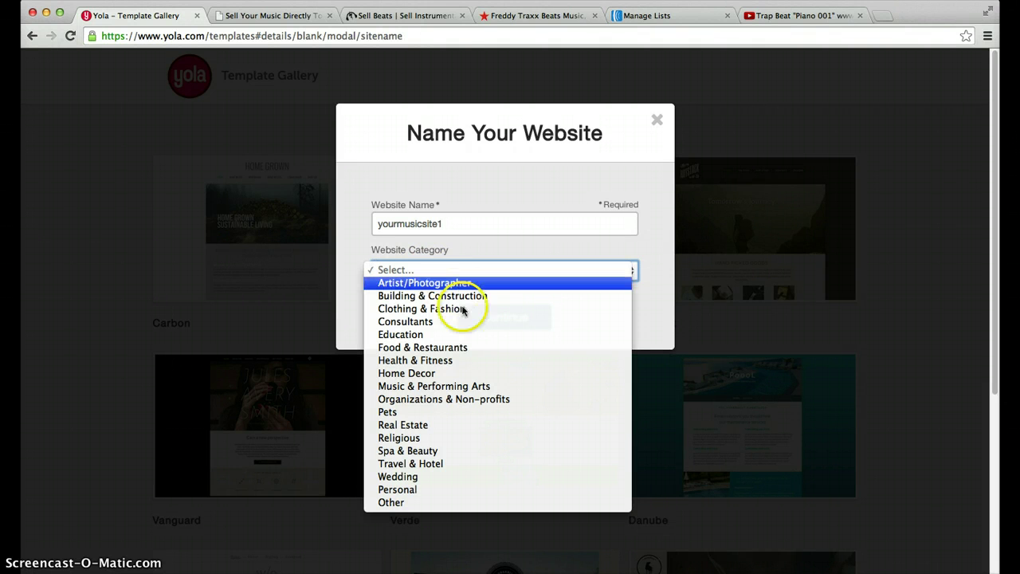
left_click(461, 387)
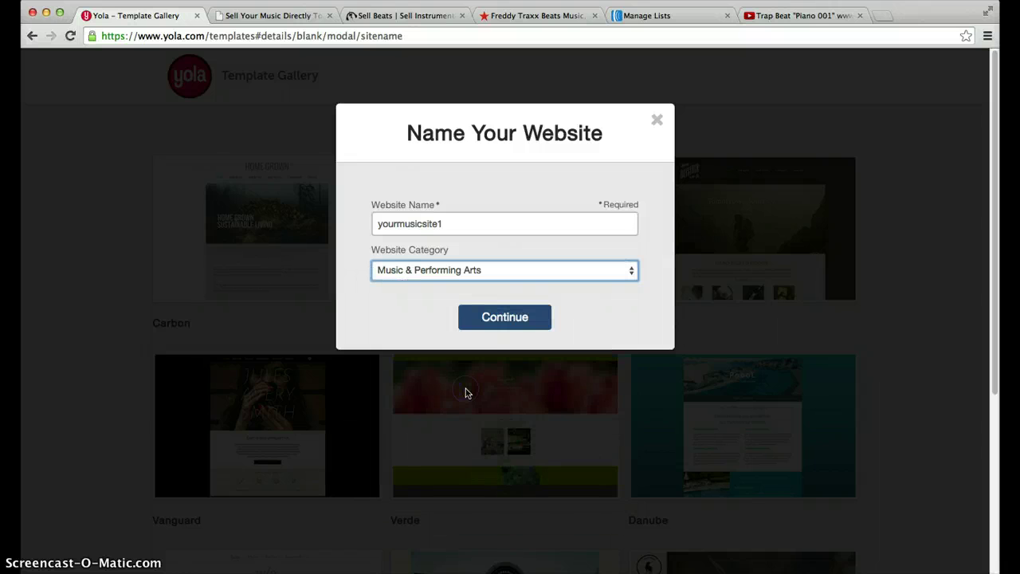
left_click(511, 318)
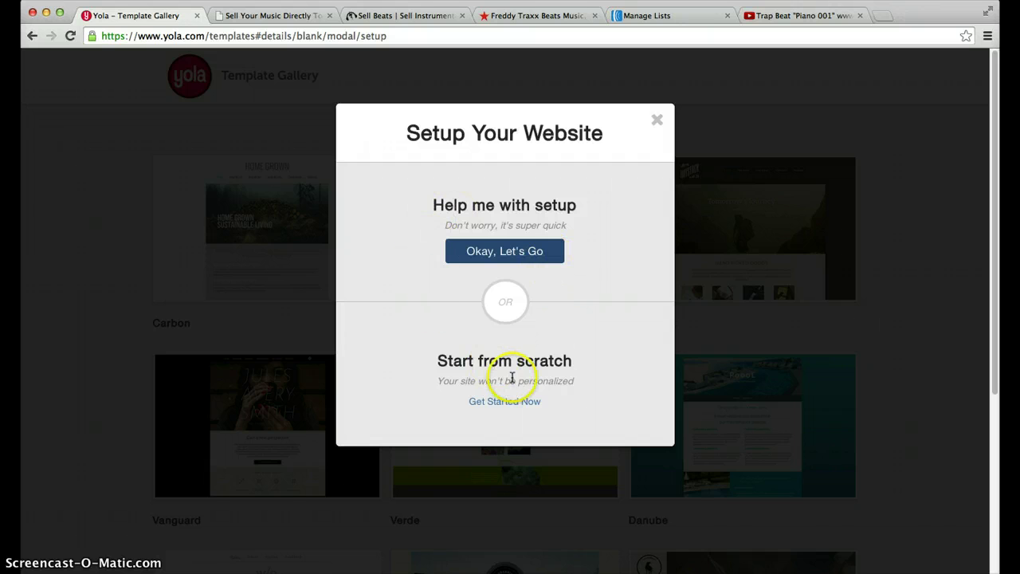
Step: Choose to start the site from scratch and dismiss the text widget announcement in the site editor
left_click(503, 403)
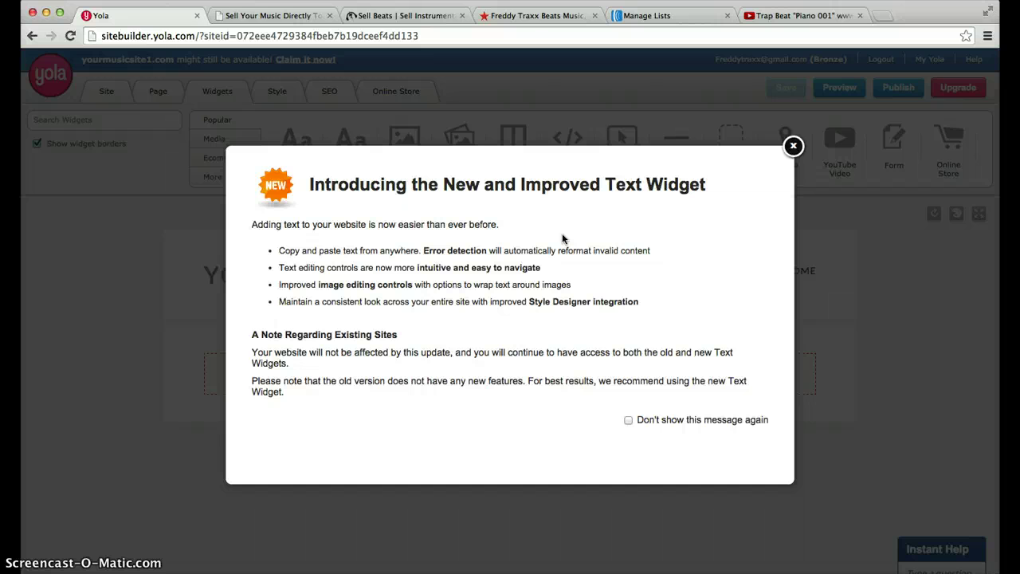
left_click(792, 146)
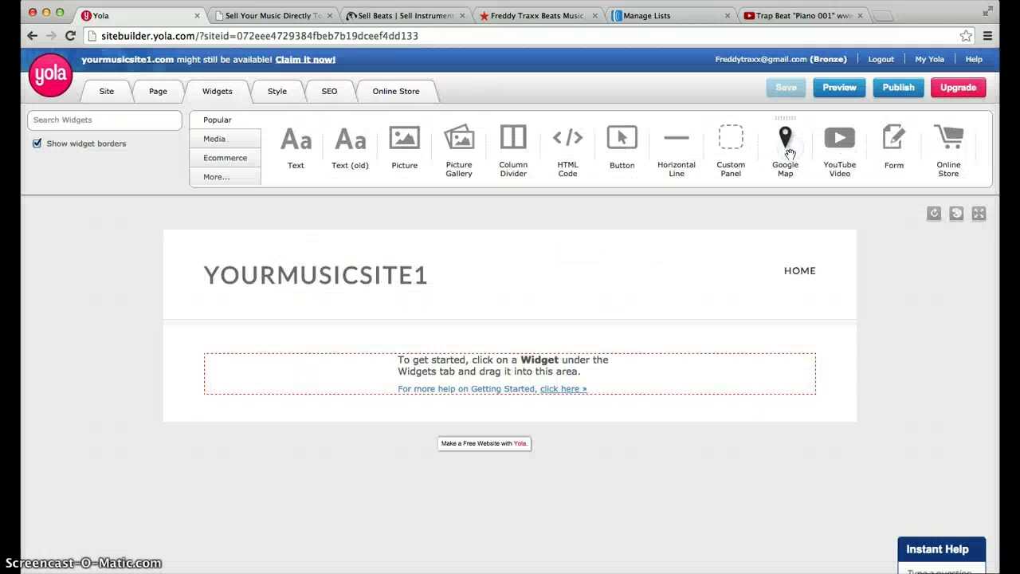
left_click(741, 209)
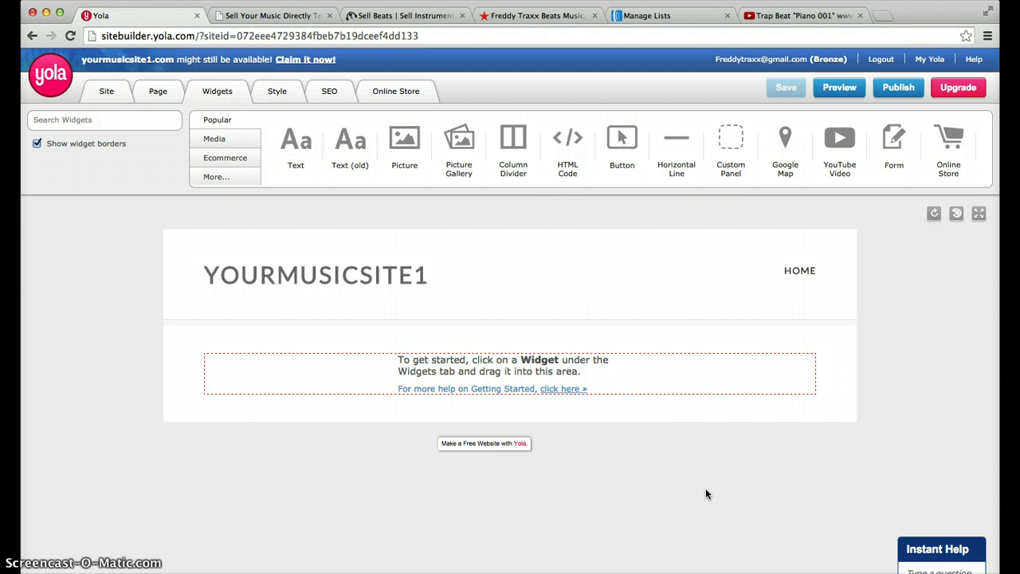
Step: Examine the page tools and the Media, Ecommerce, Social and Popular widgets available for the new site
mouse_move(800, 275)
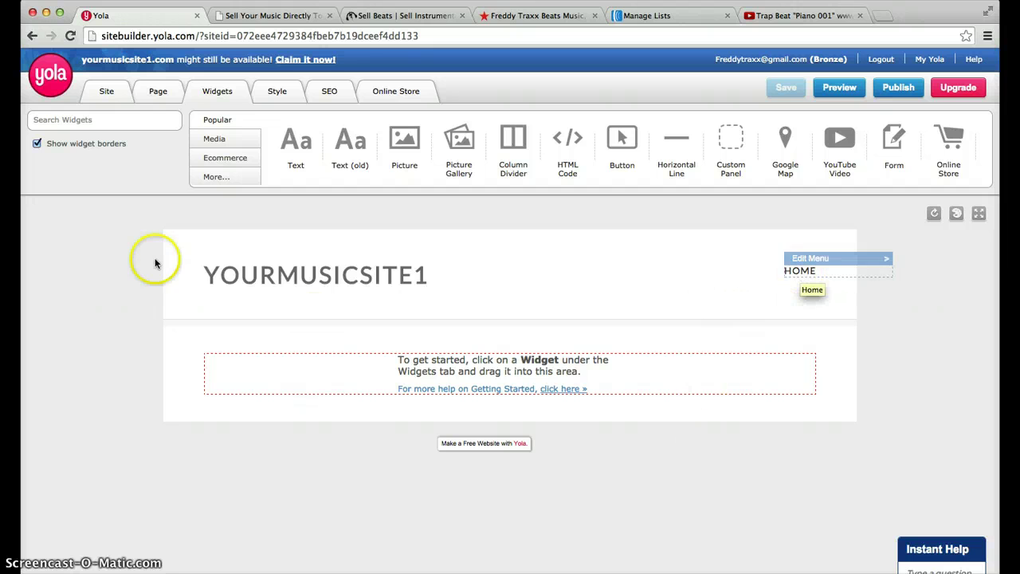
left_click(158, 93)
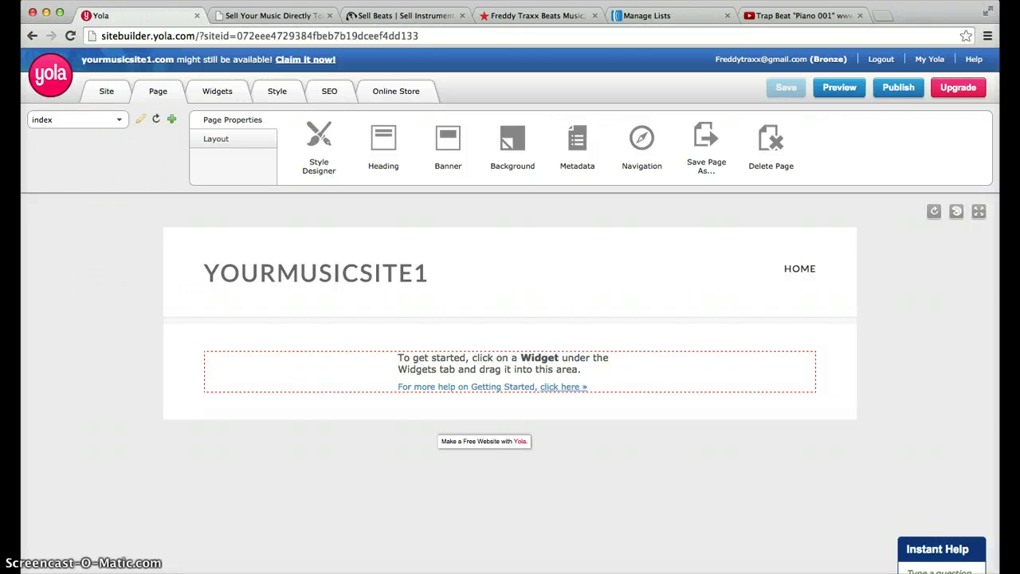
left_click(214, 94)
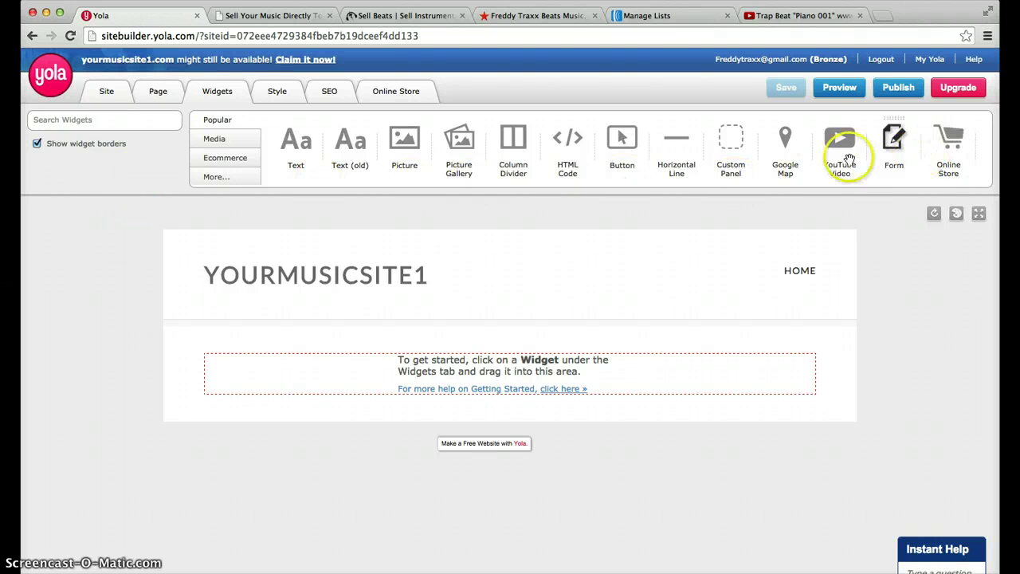
left_click(213, 140)
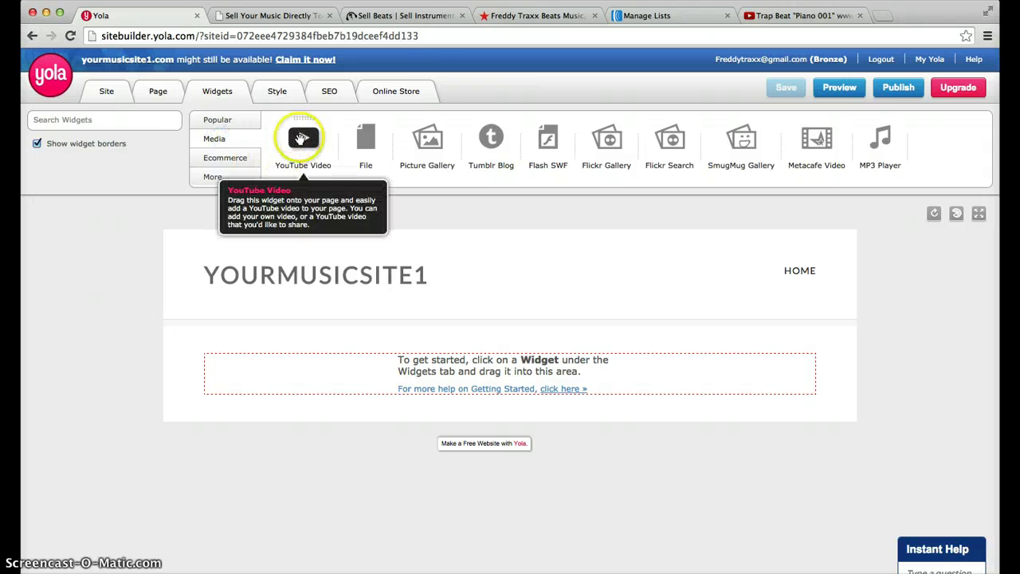
left_click(227, 122)
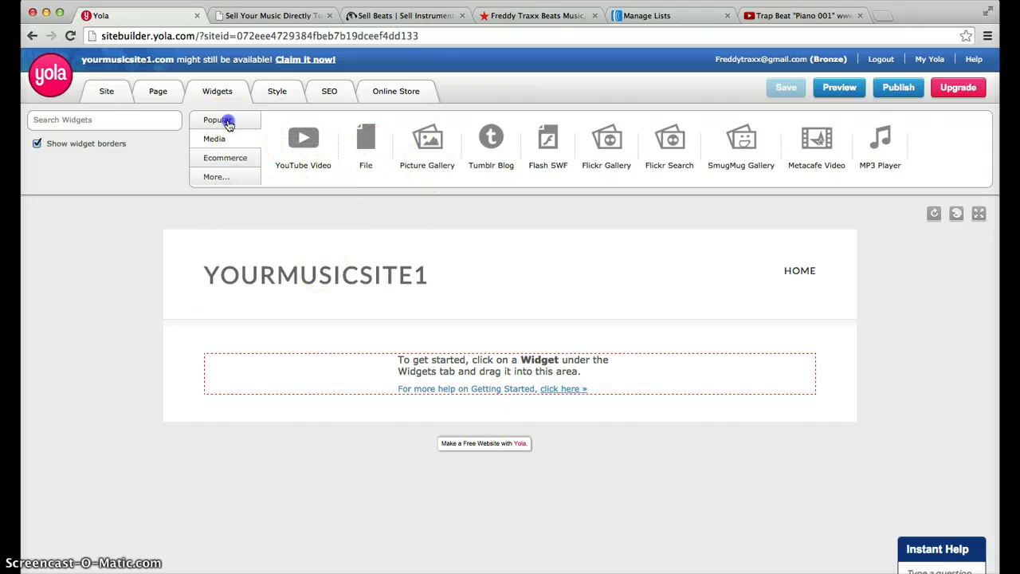
left_click(227, 157)
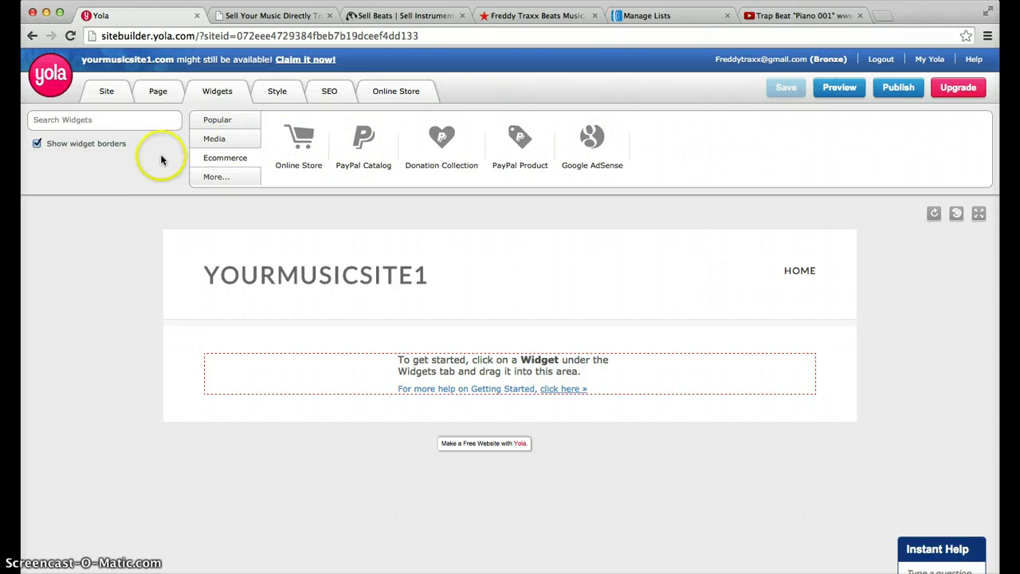
left_click(211, 178)
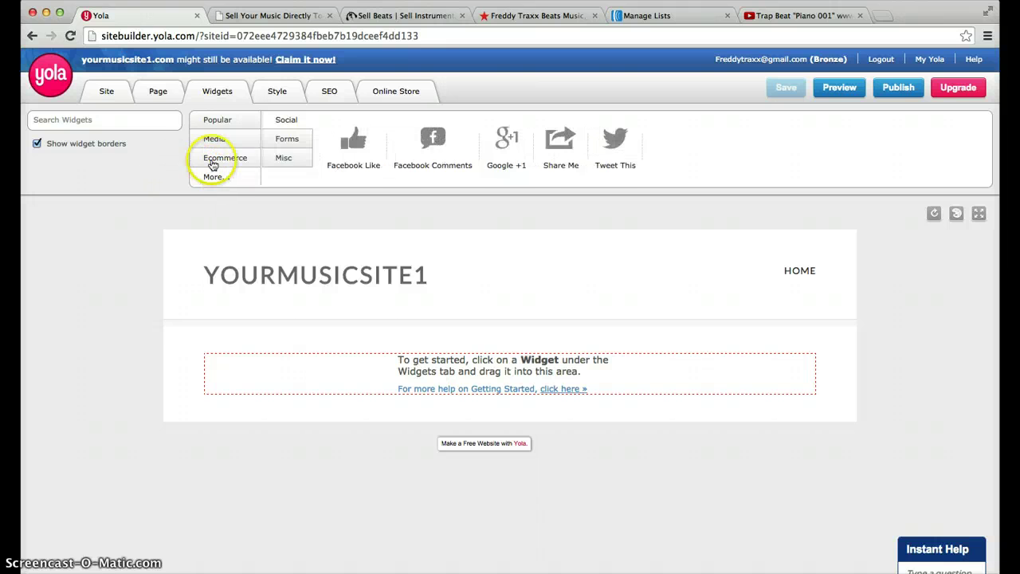
left_click(221, 121)
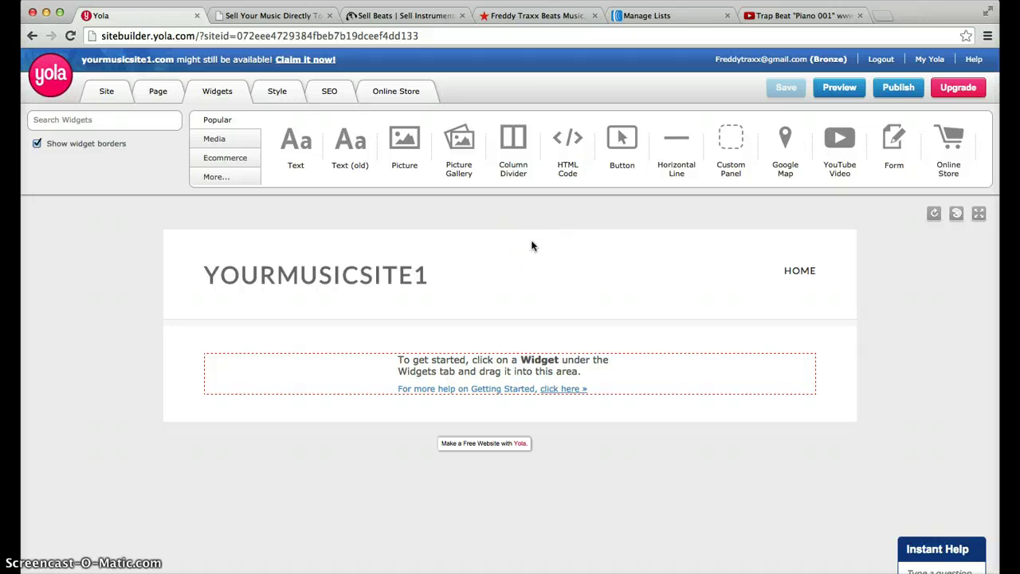
Step: Switch to ReverbNation and copy the embed code of the HTML5 Player widget with its default settings
left_click(535, 16)
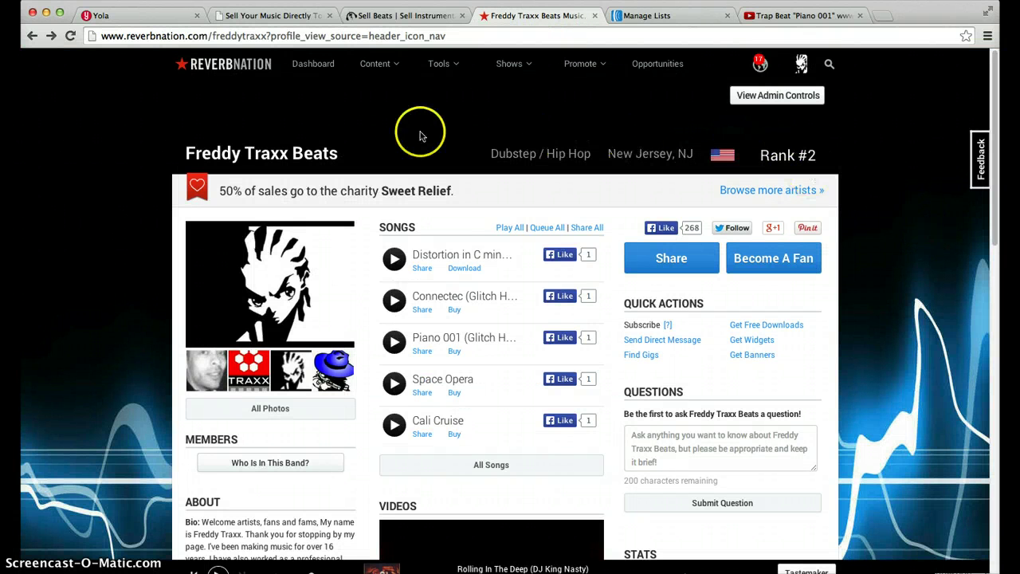
mouse_move(434, 63)
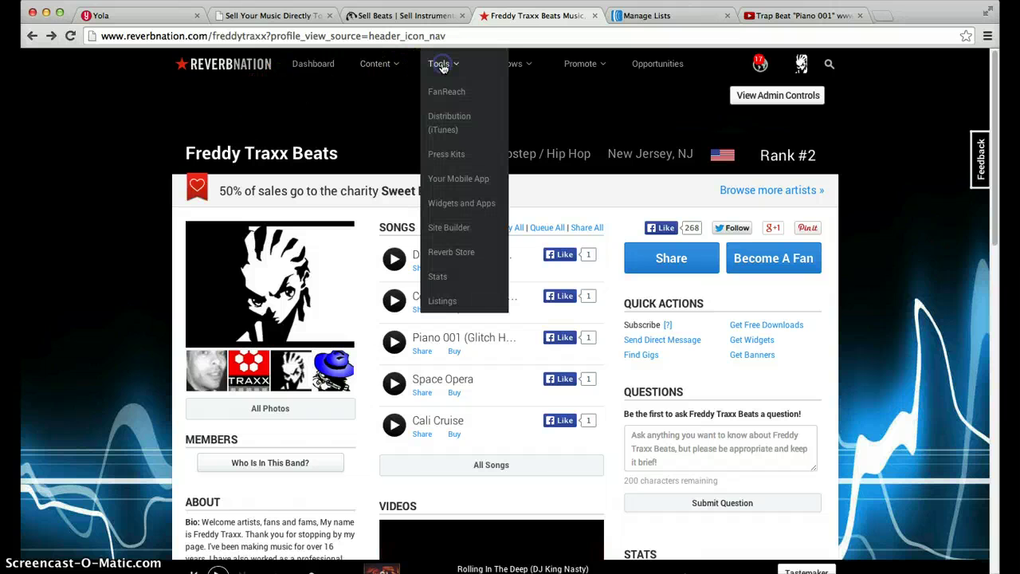
left_click(460, 205)
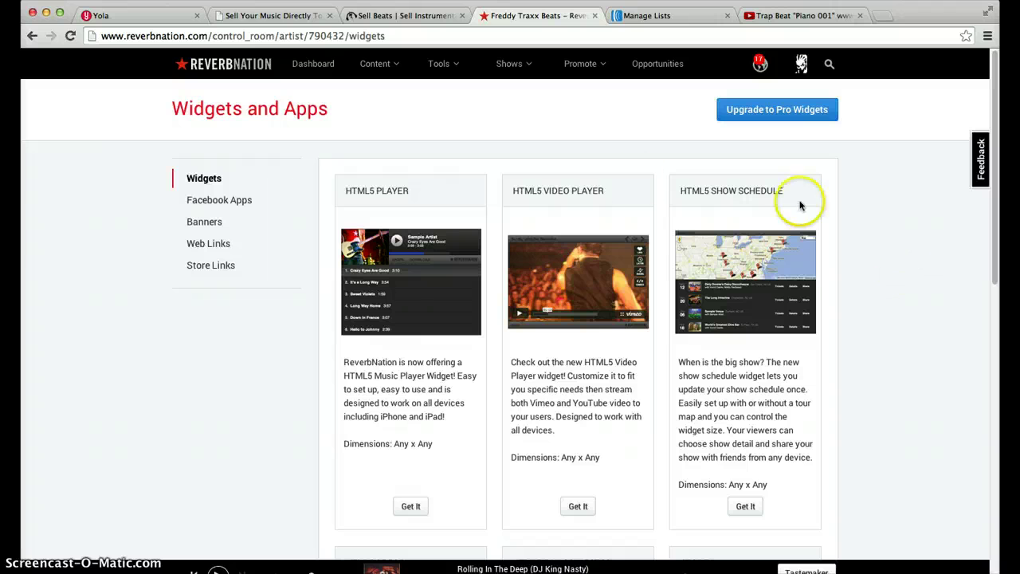
left_click(411, 507)
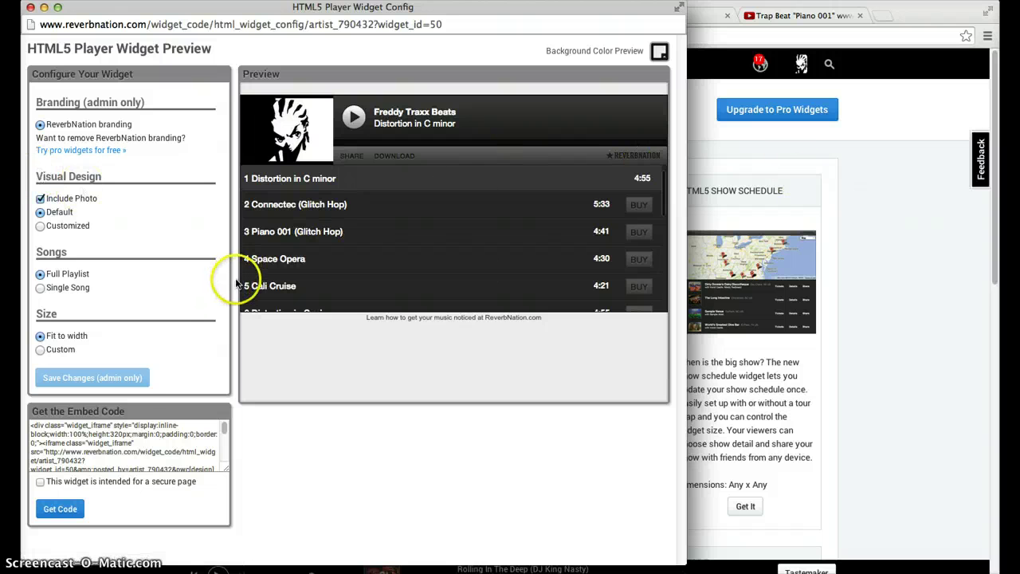
left_click(47, 508)
left_click(62, 511)
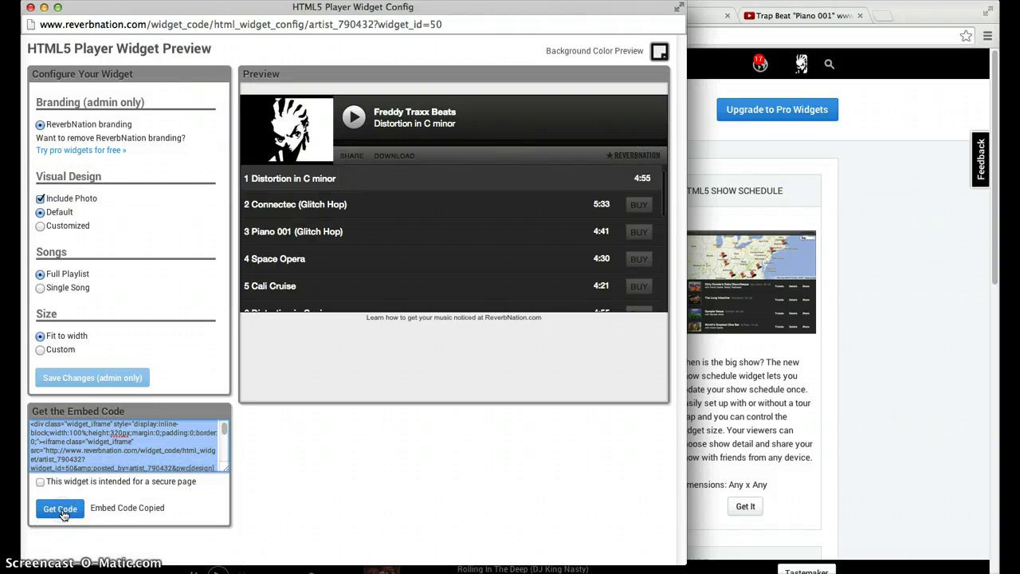
Step: Switch to Yola, add an HTML Code widget to the home page's content area and paste the player's embed code into it
left_click(30, 7)
left_click(111, 16)
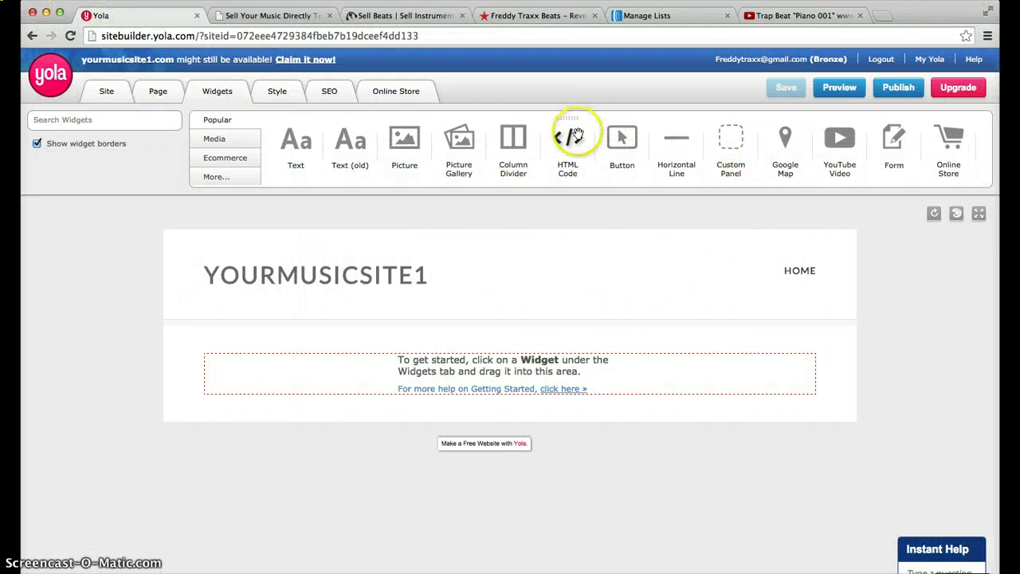
left_click_drag(567, 137, 517, 376)
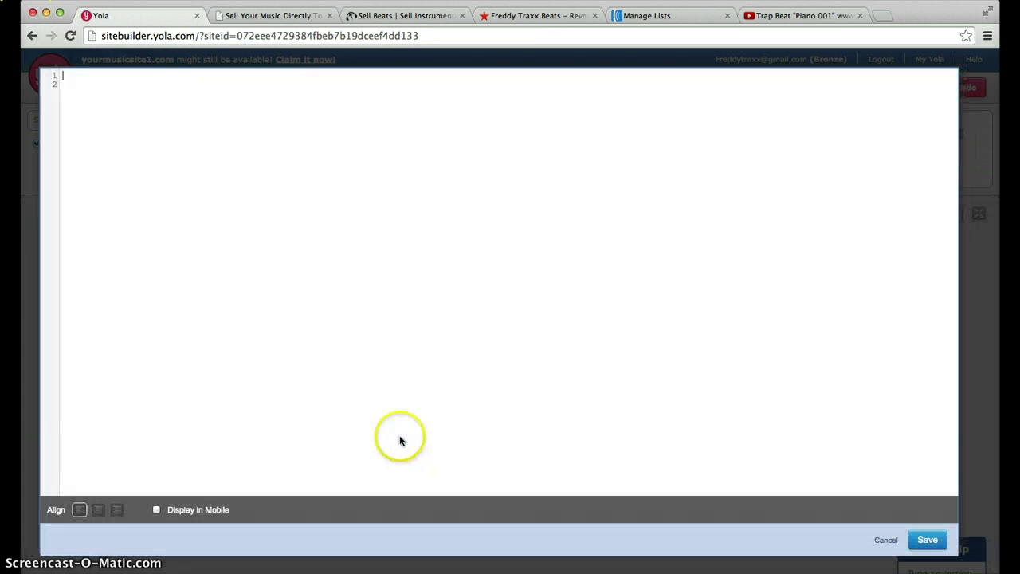
right_click(140, 106)
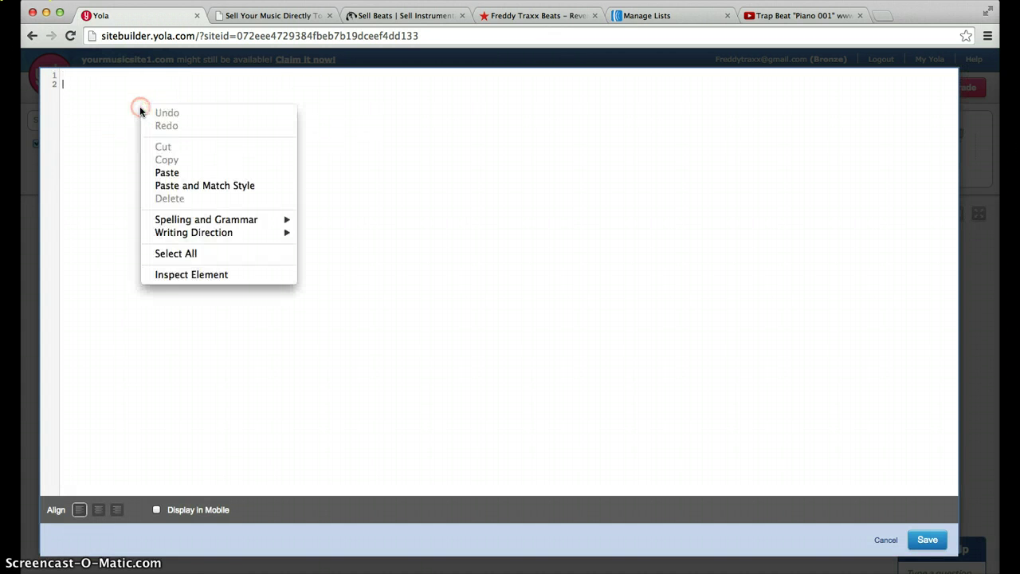
left_click(198, 176)
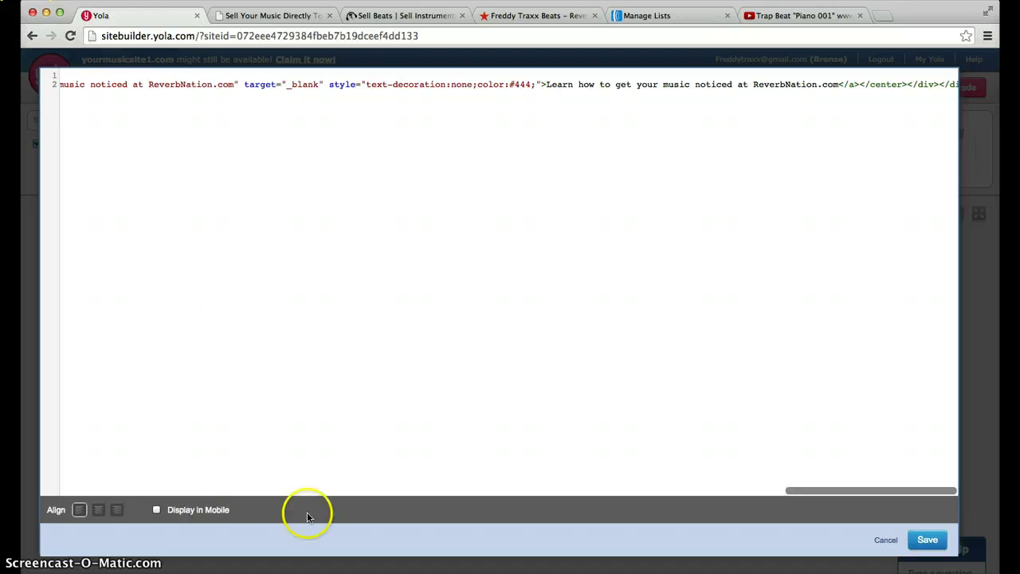
Step: Examine the pasted embed code, reading back along the line through the ReverbNation footer link
left_click(89, 83)
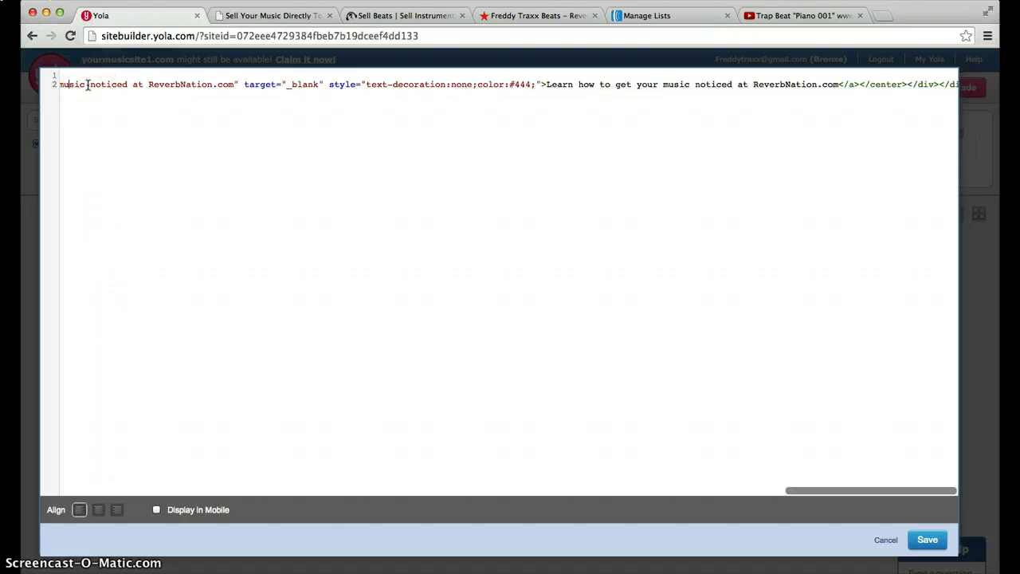
key("Left")
key("Left")
key("Left")
key("Left")
key("Left")
key("Left")
key("Left")
key("Left")
key("Left")
key("Left")
key("Left")
key("Left")
key("Left")
key("Left")
key("Left")
key("Left")
key("Left")
key("Left")
key("Left")
key("Left")
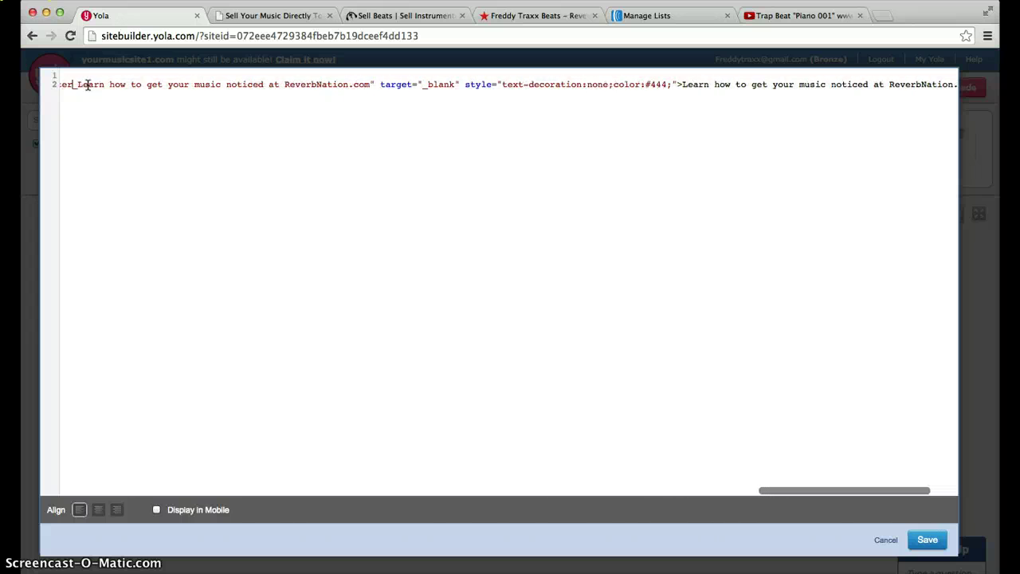
key("Left")
key("Left")
key("Left")
key("Left")
key("Left")
key("Left")
key("Left")
key("Left")
key("Left")
key("Left")
key("Left")
key("Left")
key("Left")
key("Left")
key("Left")
key("Left")
key("Left")
key("Left")
key("Left")
key("Left")
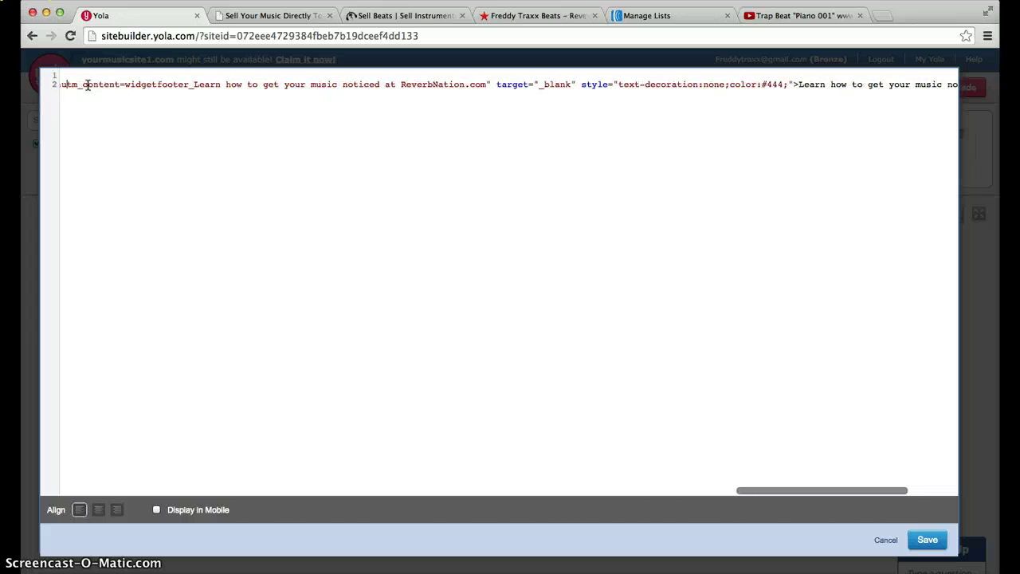
key("Left")
key("Left")
key("Left")
key("Left")
key("Left")
key("Left")
key("Left")
key("Left")
key("Left")
key("Left")
key("Left")
key("Left")
key("Left")
key("Left")
key("Left")
key("Left")
key("Left")
key("Left")
key("Left")
key("Left")
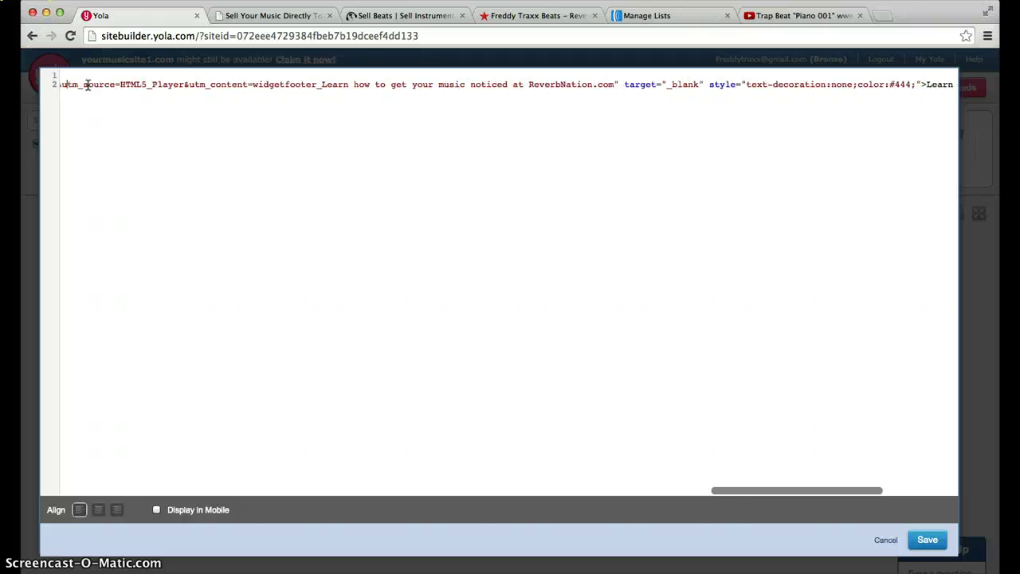
key("Left")
key("Left")
key("Left")
key("Left")
key("Left")
key("Left")
key("Left")
key("Left")
key("Left")
key("Left")
key("Left")
key("Left")
key("Left")
key("Left")
key("Left")
key("Left")
key("Left")
key("Left")
key("Left")
key("Left")
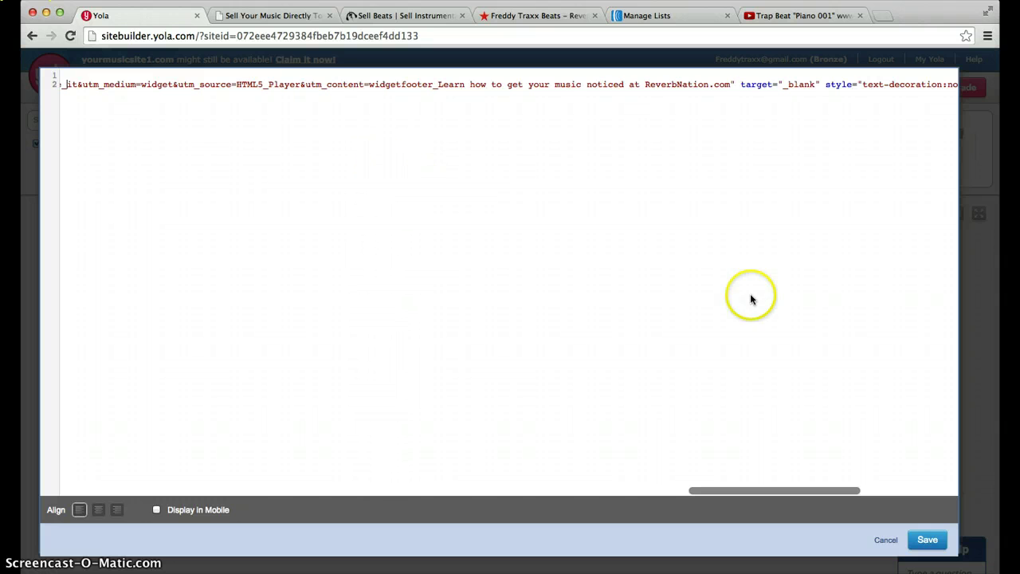
Step: Save the HTML Code widget and check the music player on the home page
left_click(928, 541)
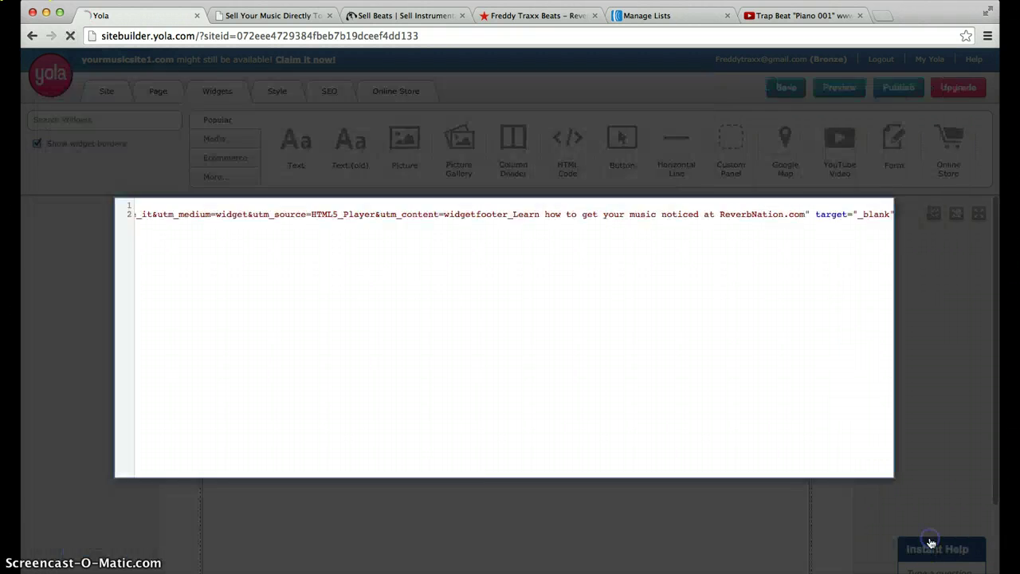
scroll(869, 411, "down", 3)
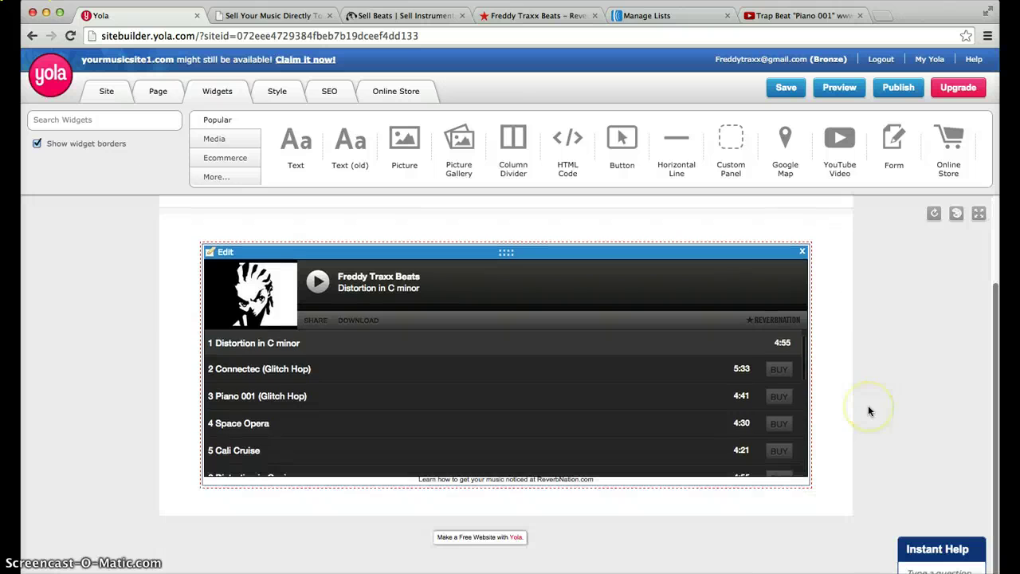
scroll(869, 410, "up", 3)
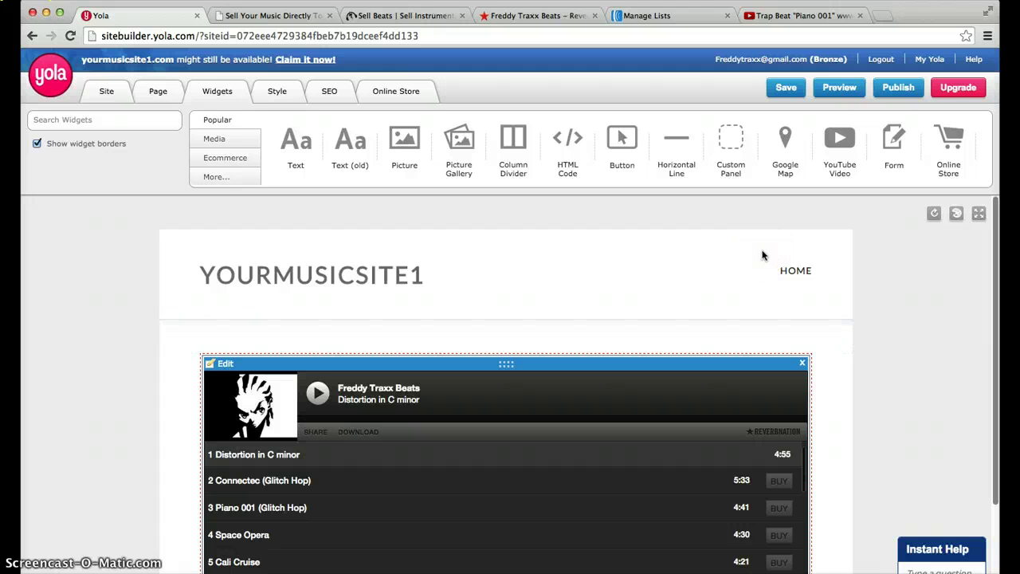
left_click(672, 269)
Step: Switch to AWeber and open the Traxx Music Fans mailing list
left_click(661, 22)
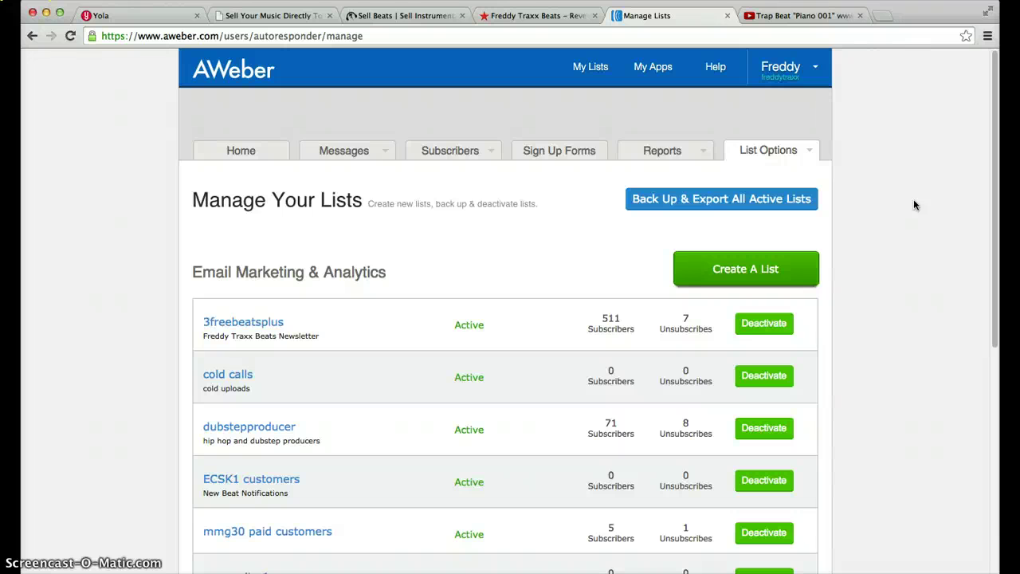
left_click(959, 176)
left_click(62, 211)
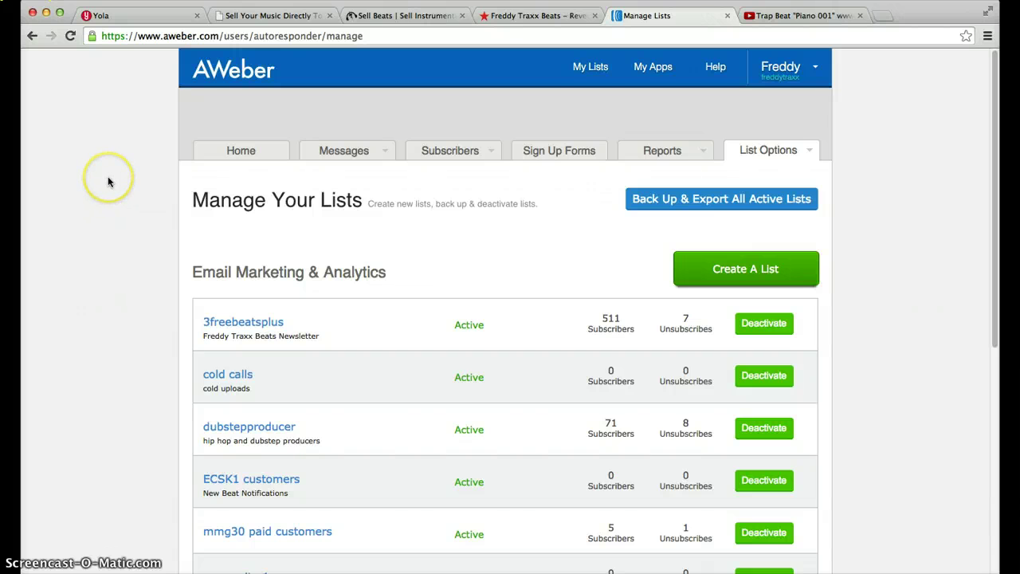
scroll(109, 181, "down", 5)
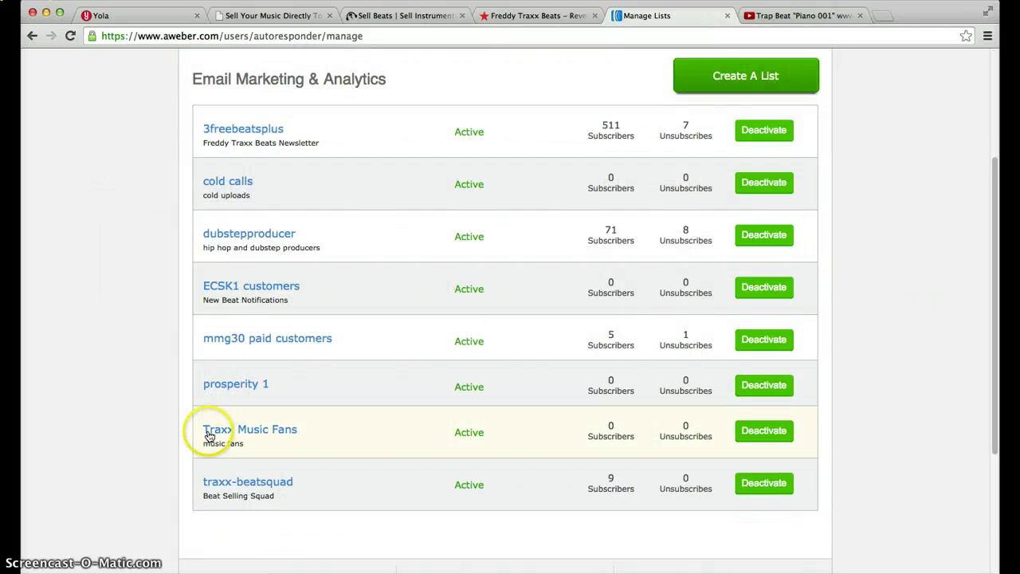
left_click(269, 434)
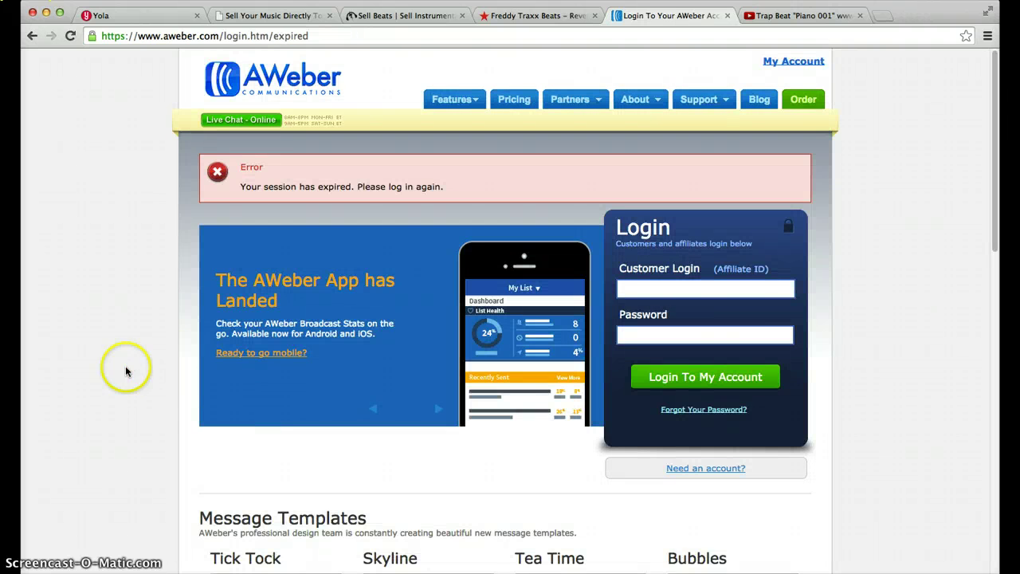
Step: Log back in to AWeber with the customer login and account password, and never save the password for this site
left_click(760, 289)
left_click(678, 310)
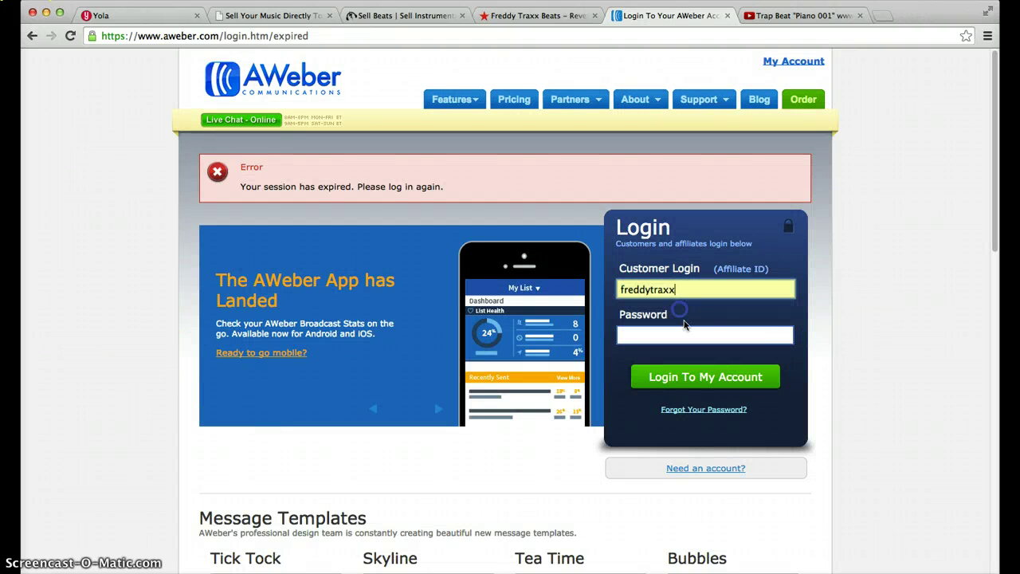
left_click(696, 334)
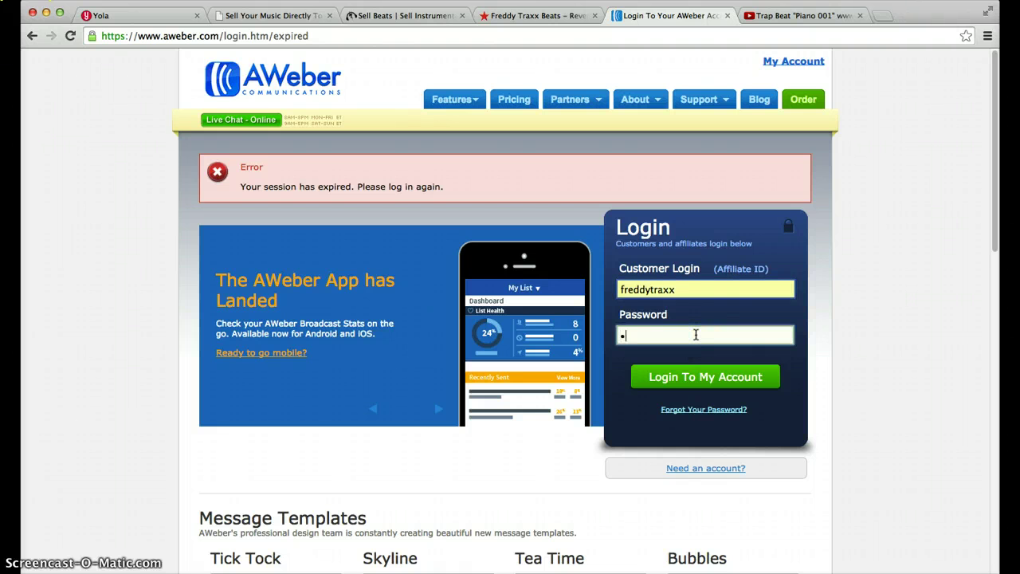
type("••••••")
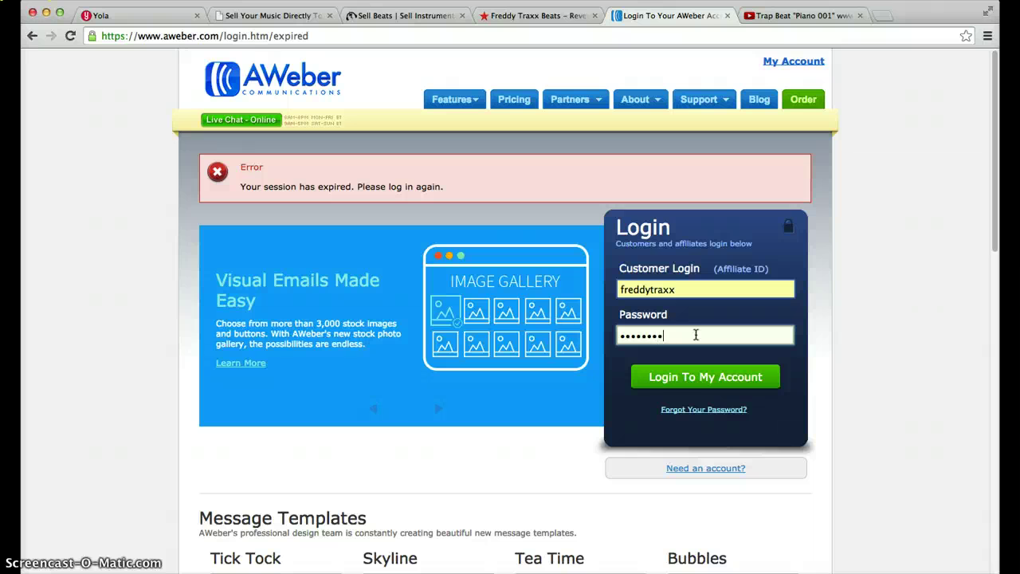
type("•••••••••")
key("Return")
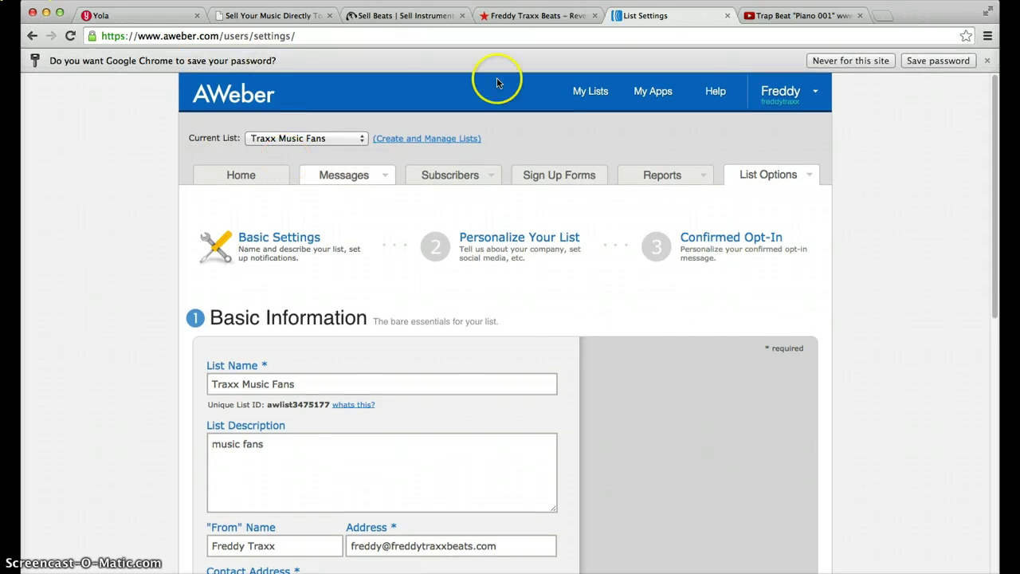
left_click(879, 56)
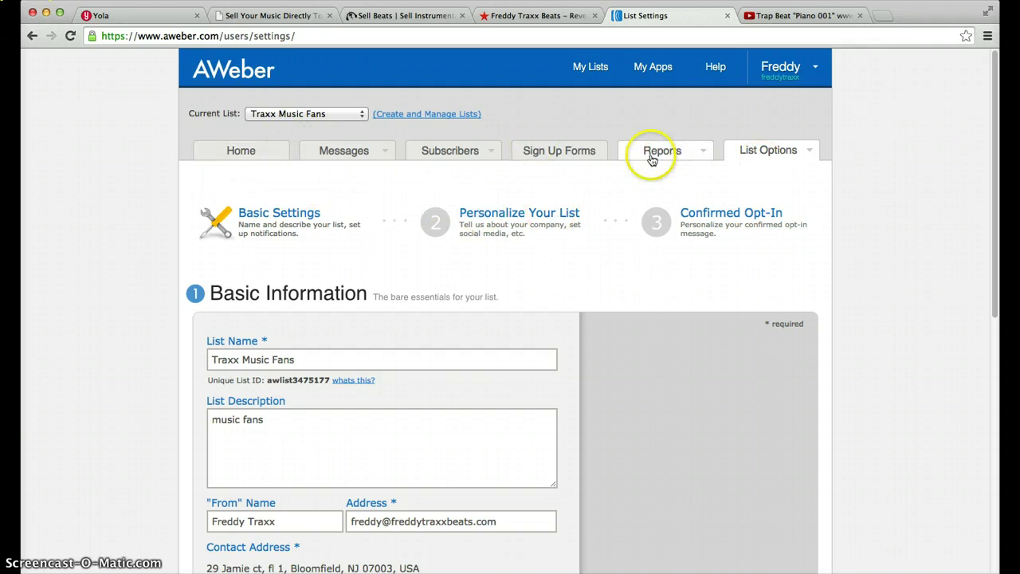
Step: Create the first sign up form for the list and browse its New and Popular templates
left_click(576, 151)
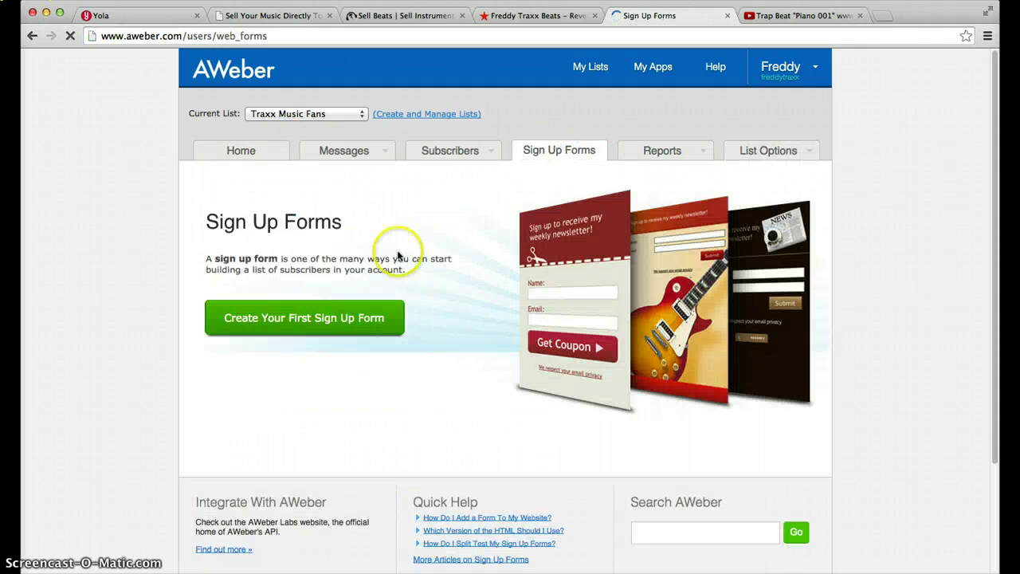
left_click(287, 319)
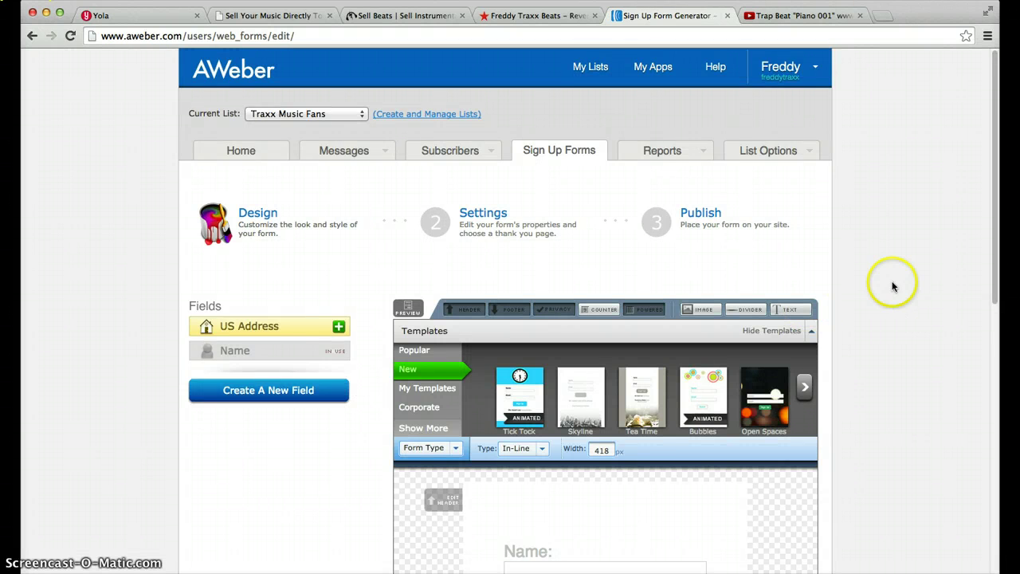
scroll(893, 286, "down", 3)
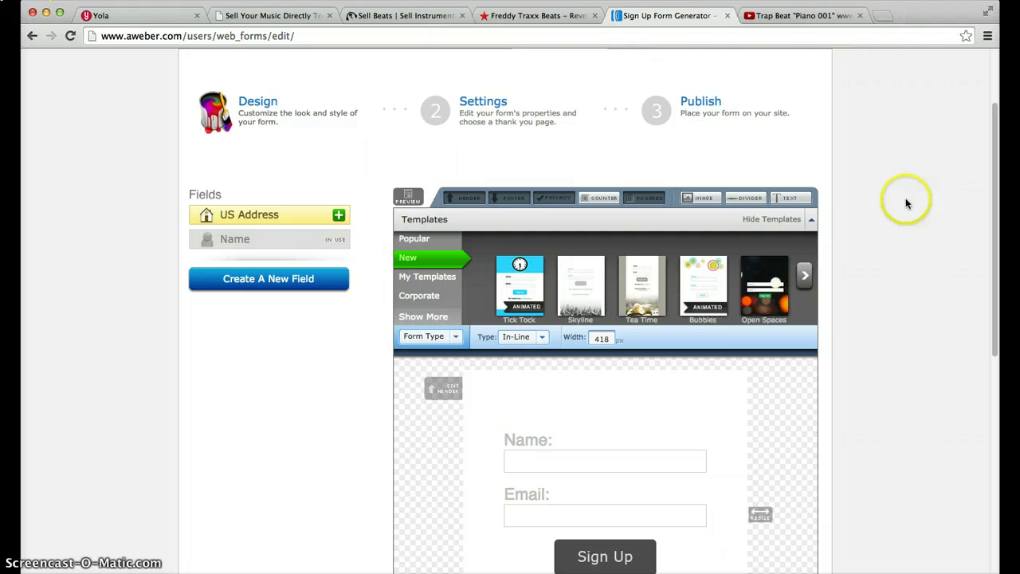
left_click(804, 274)
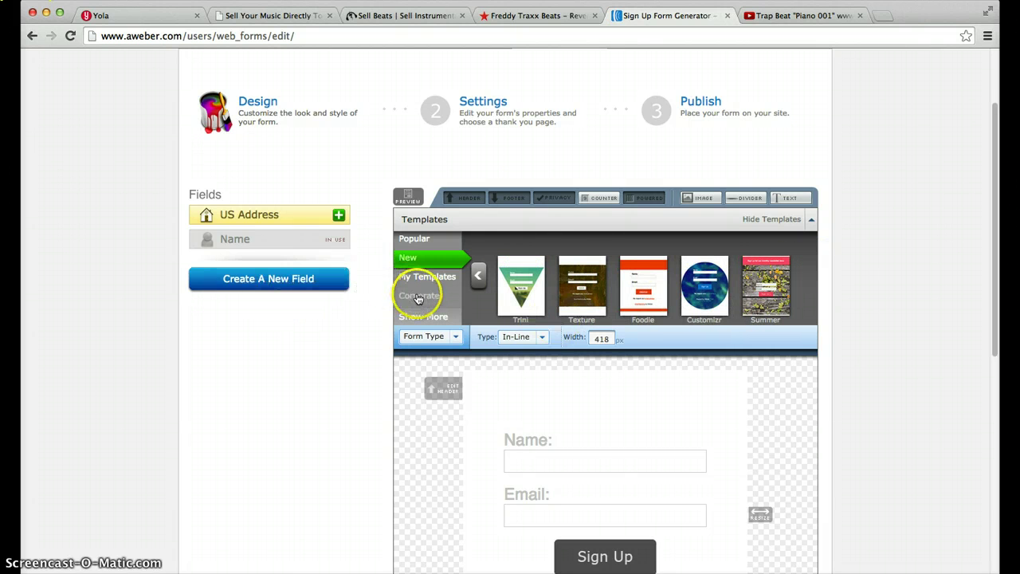
left_click(414, 239)
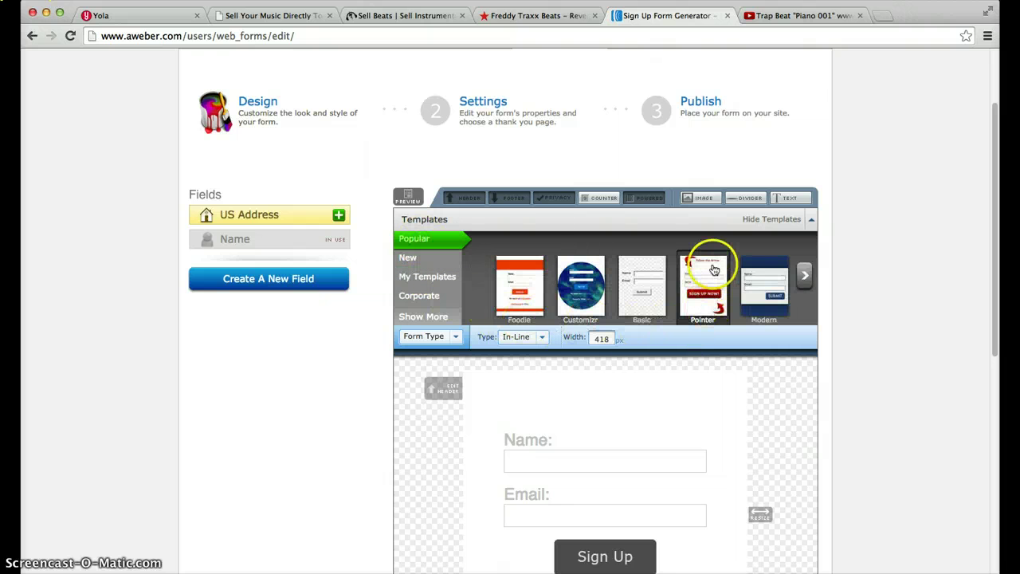
Step: Preview the Pointer template, load the unstyled Basic template instead and widen the form to 298 px
left_click(707, 288)
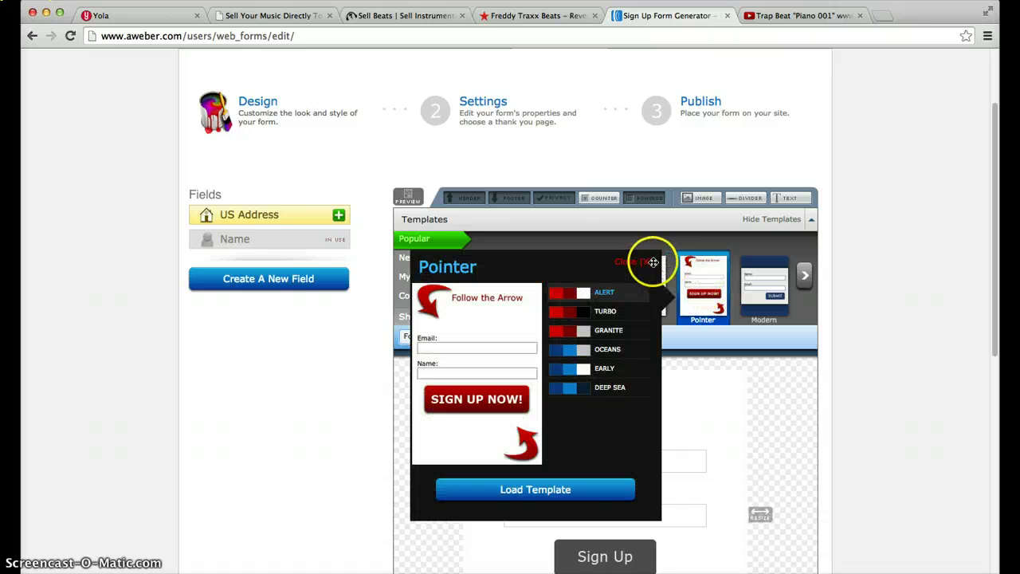
left_click(635, 265)
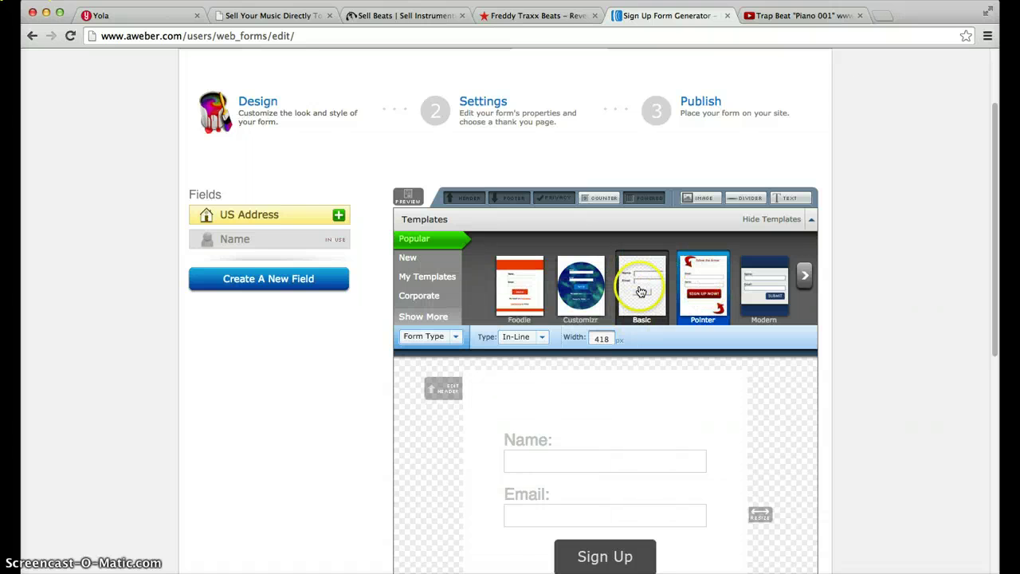
left_click(641, 285)
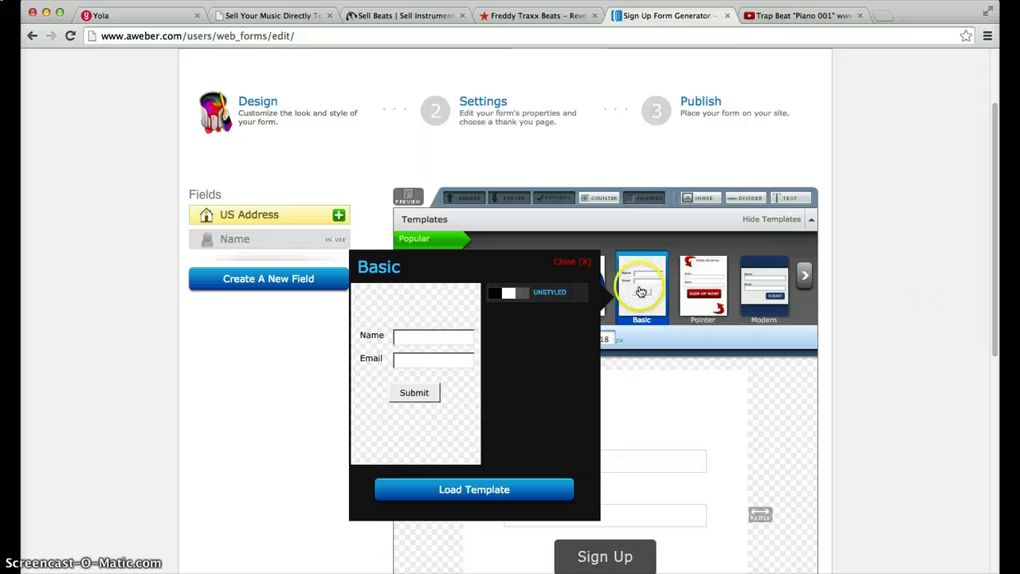
left_click(473, 487)
scroll(944, 257, "down", 5)
left_click_drag(682, 280, 756, 279)
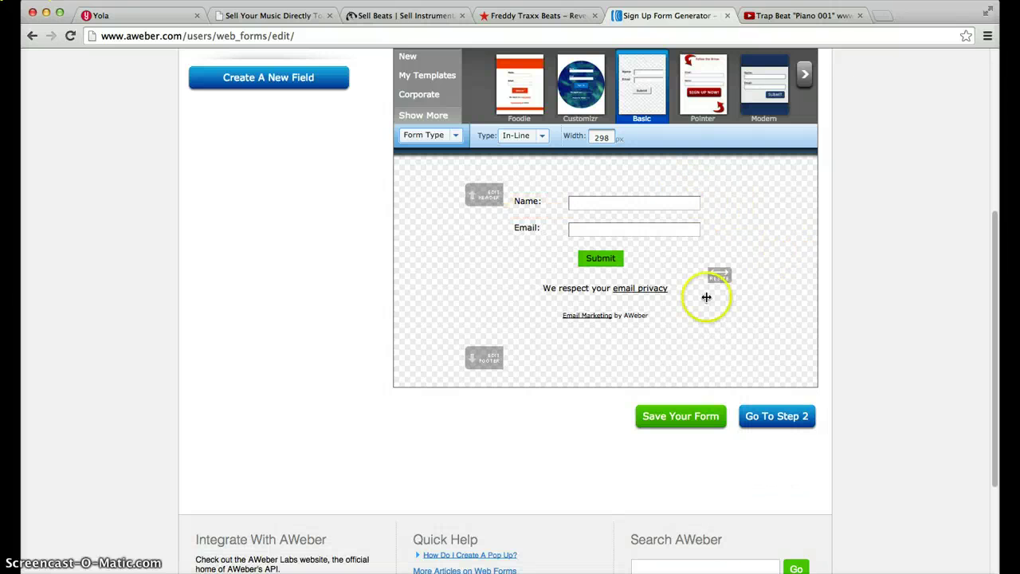
scroll(271, 279, "up", 3)
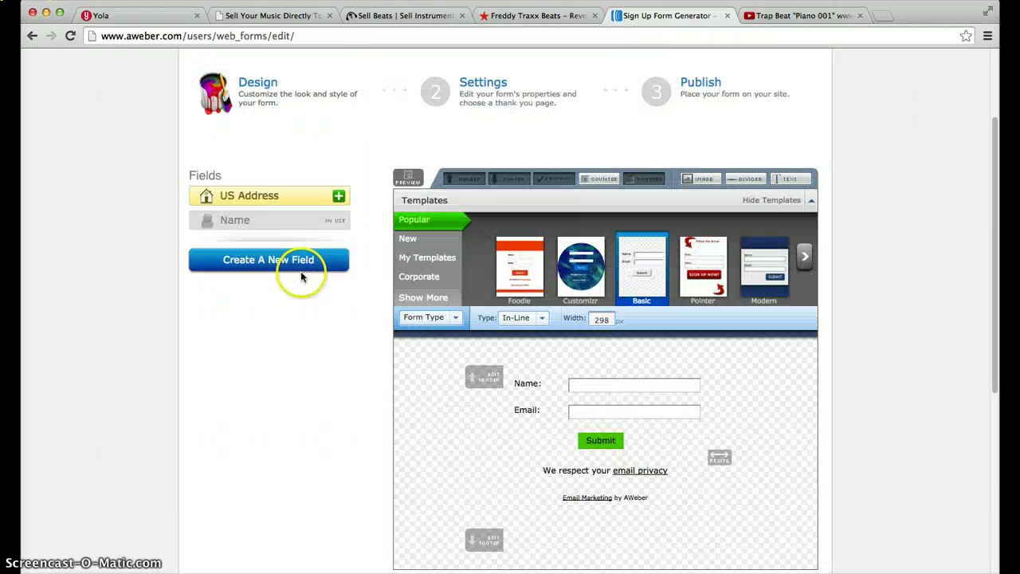
Step: Add the header "Get up with me" above the form fields and format it as 24px, bold and centred
left_click(484, 377)
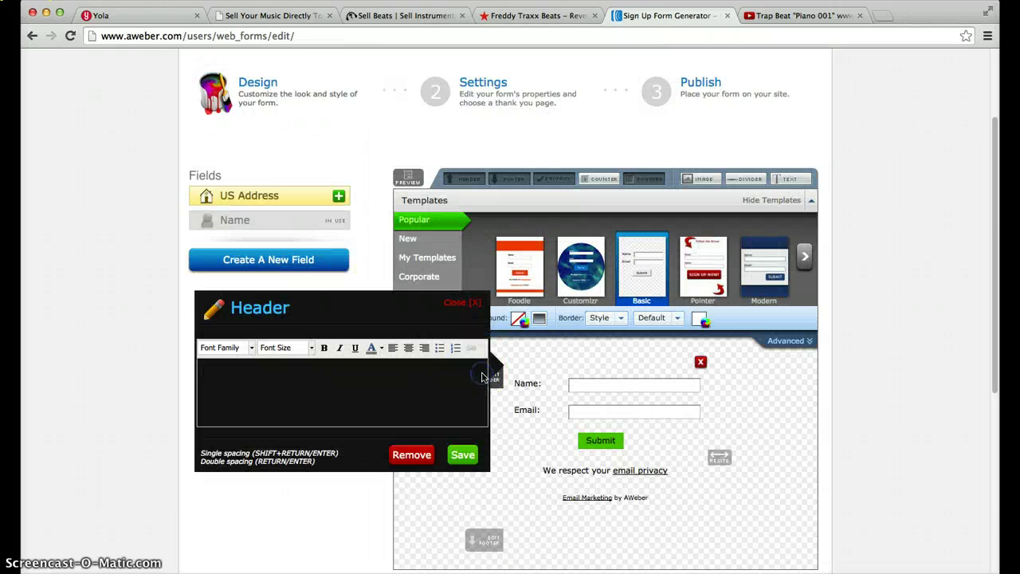
left_click(289, 390)
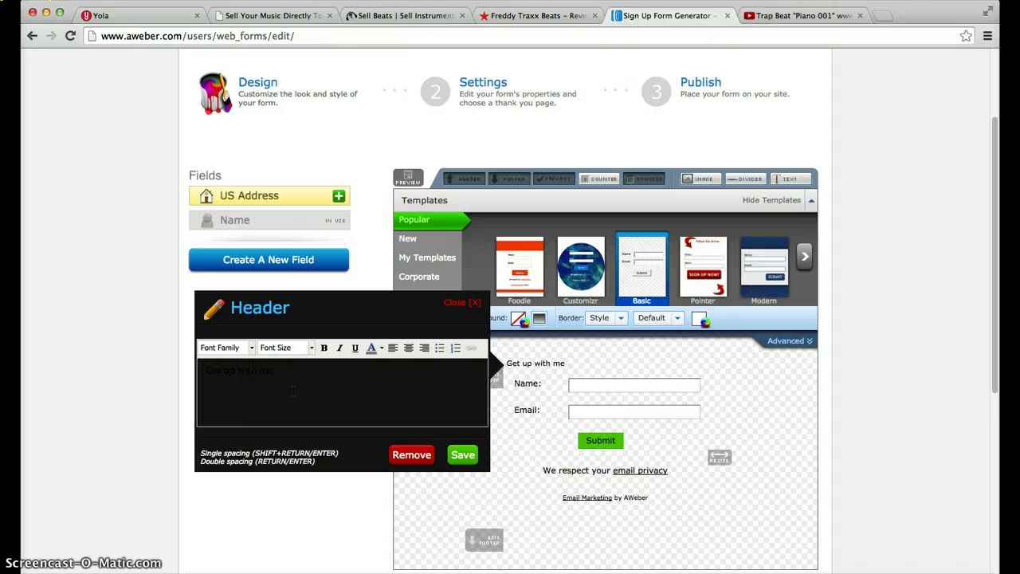
left_click_drag(251, 371, 274, 373)
left_click_drag(175, 372, 157, 372)
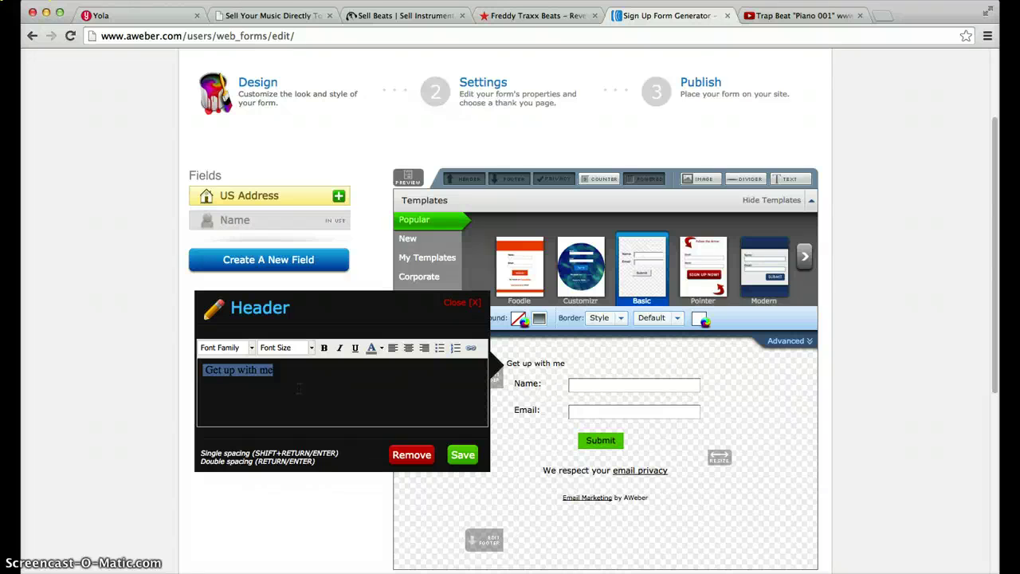
left_click(284, 347)
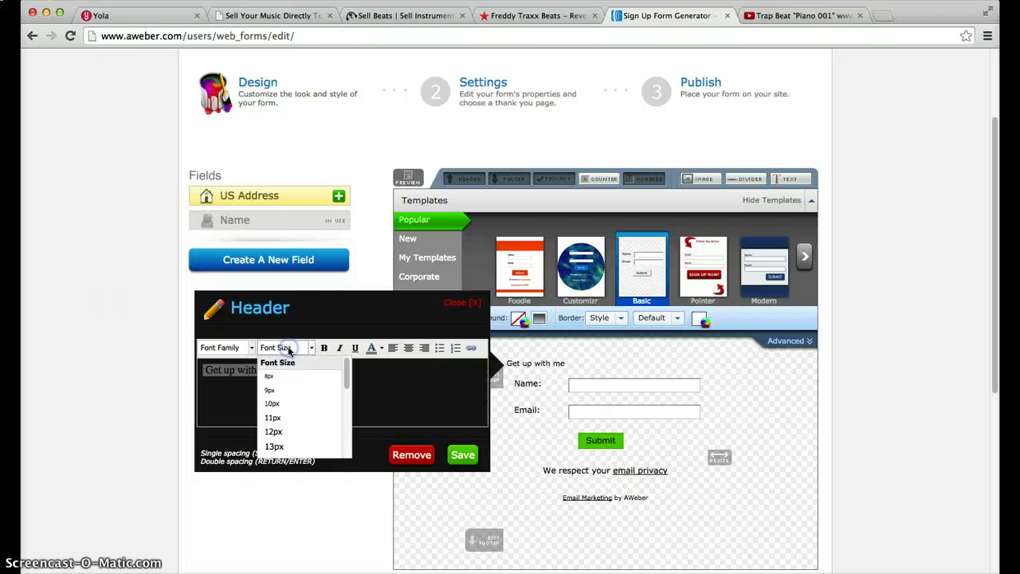
scroll(302, 414, "down", 5)
left_click(296, 398)
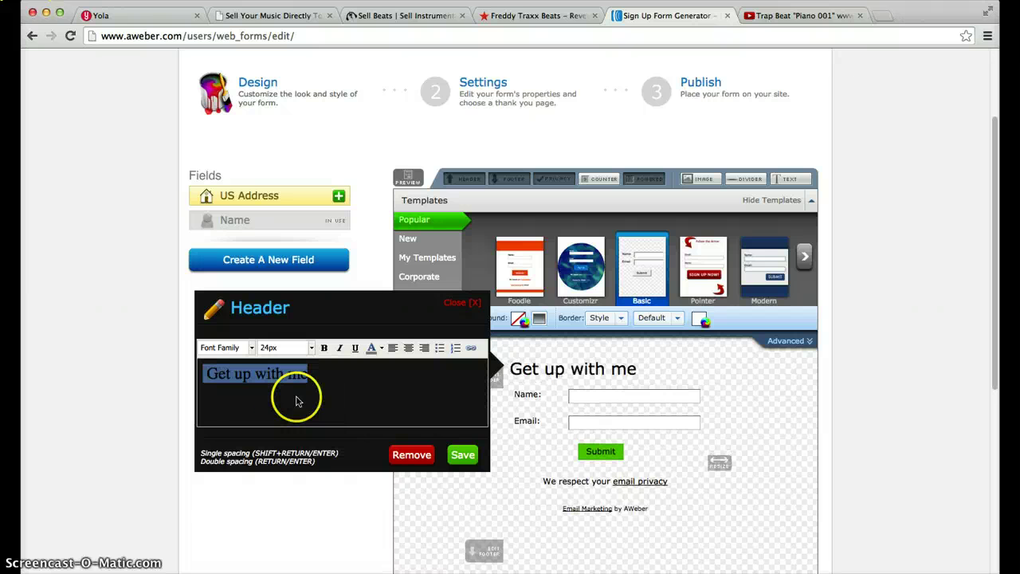
left_click(324, 347)
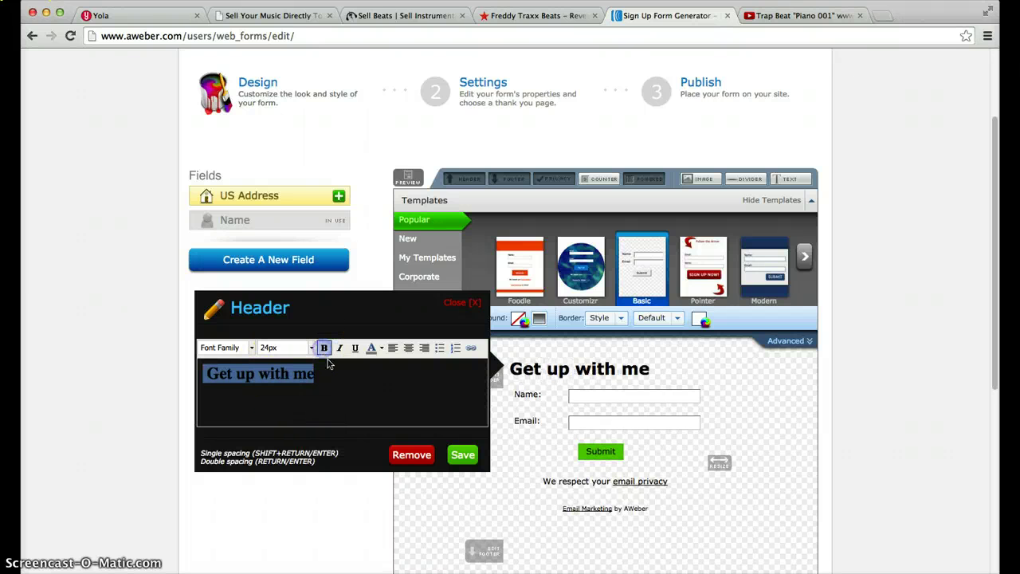
left_click(407, 349)
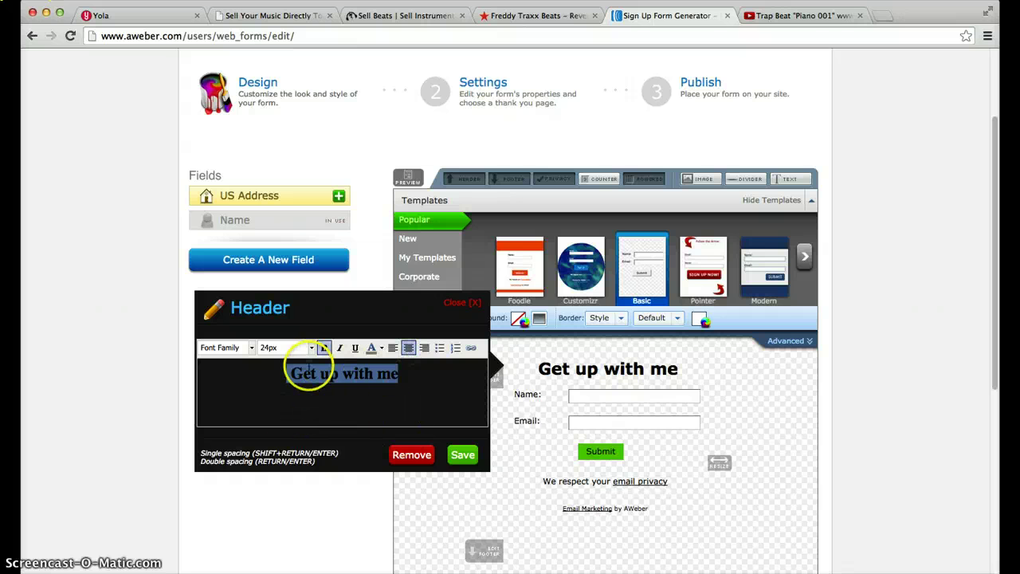
Step: Replace the word "Get" in the form header with "Stay" and save the header
left_click_drag(315, 371, 217, 380)
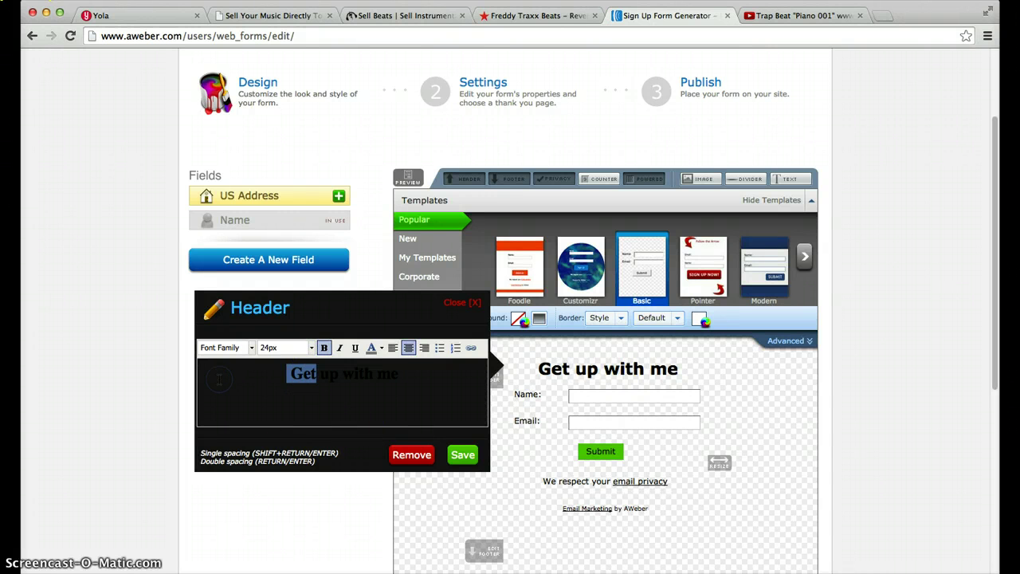
type("Stay")
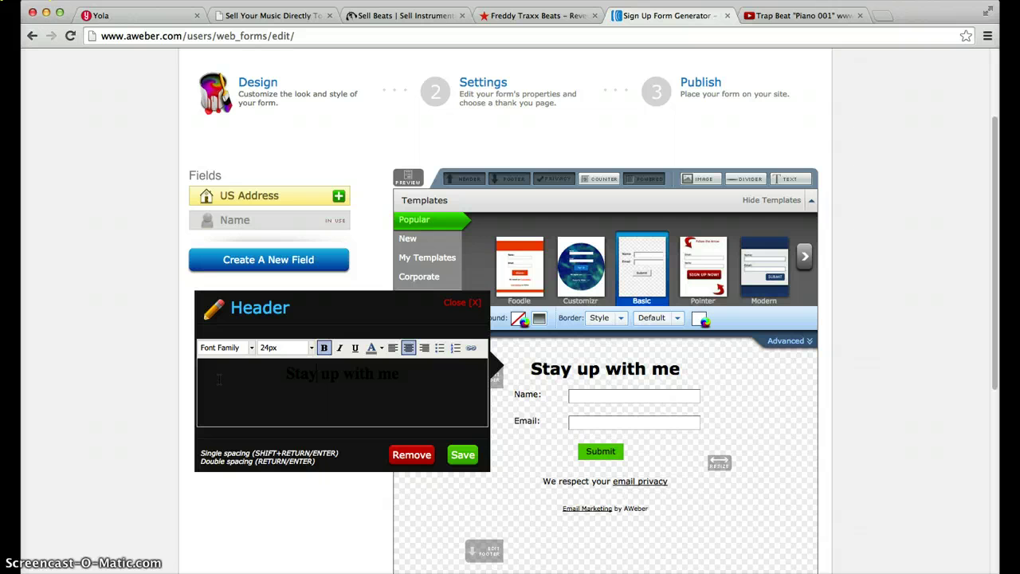
left_click(462, 454)
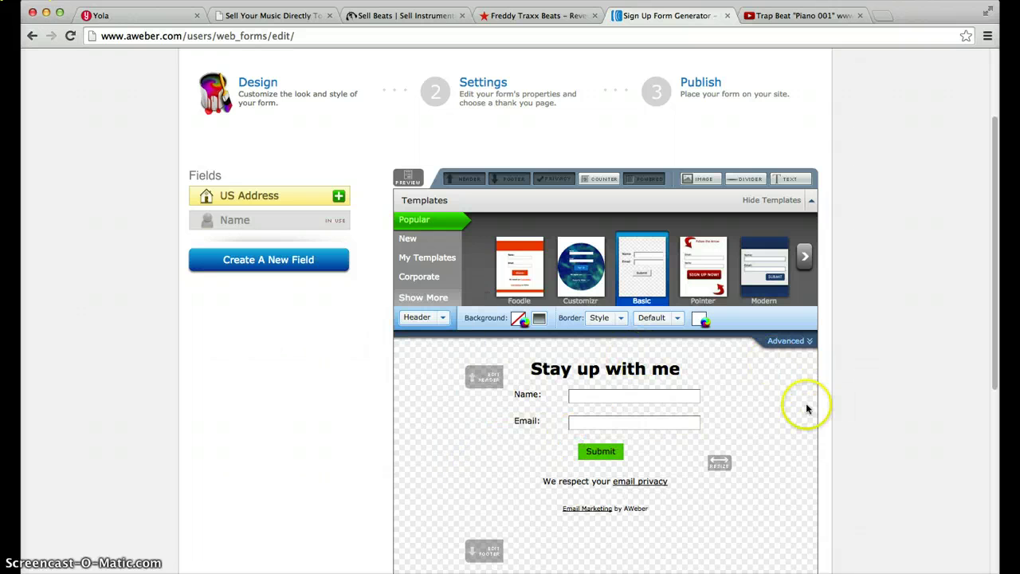
Step: Look through the remaining Popular templates, save the sign up form as designed and continue to step 2
scroll(802, 407, "down", 3)
scroll(801, 408, "up", 3)
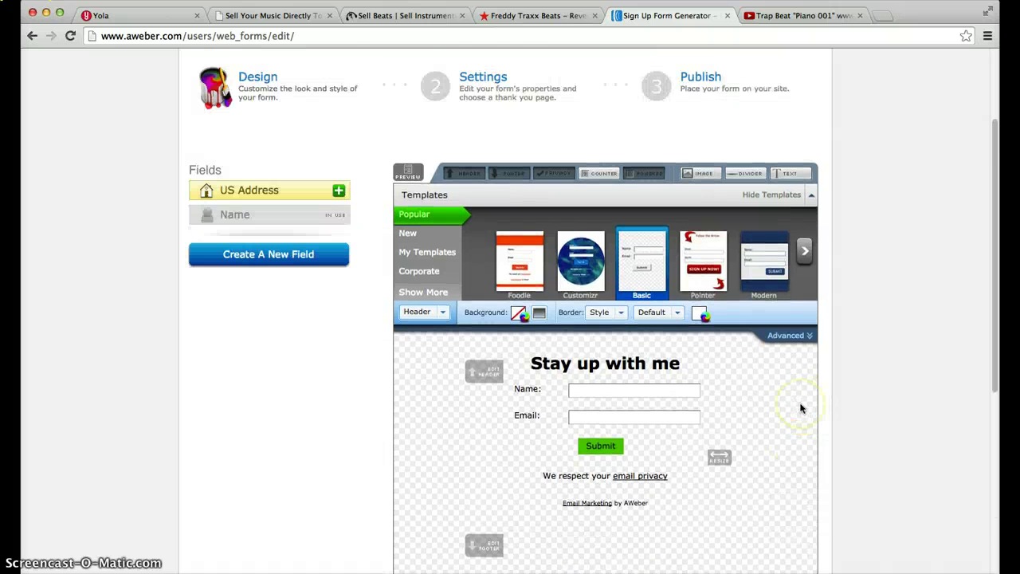
left_click(804, 251)
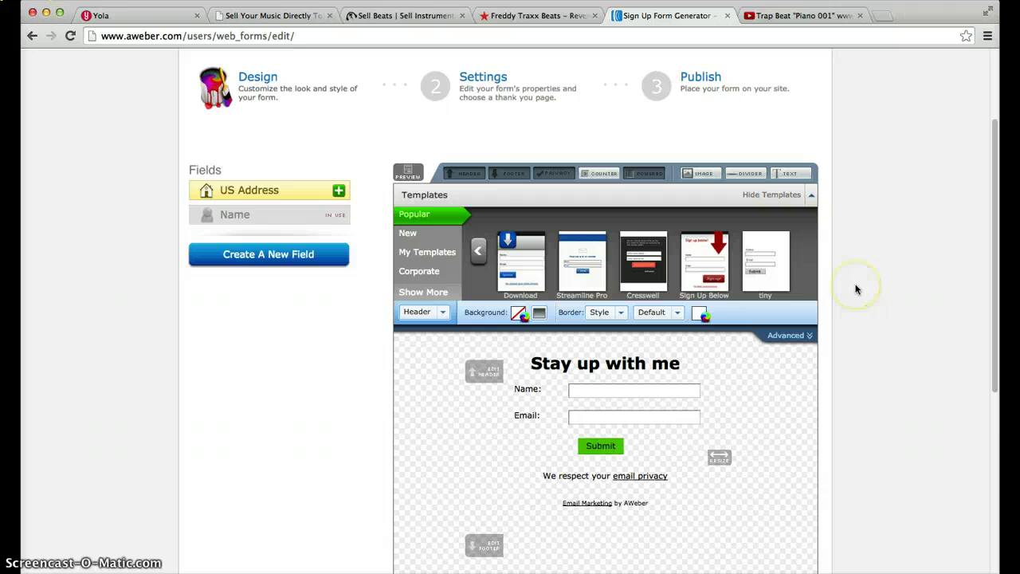
scroll(859, 293, "down", 3)
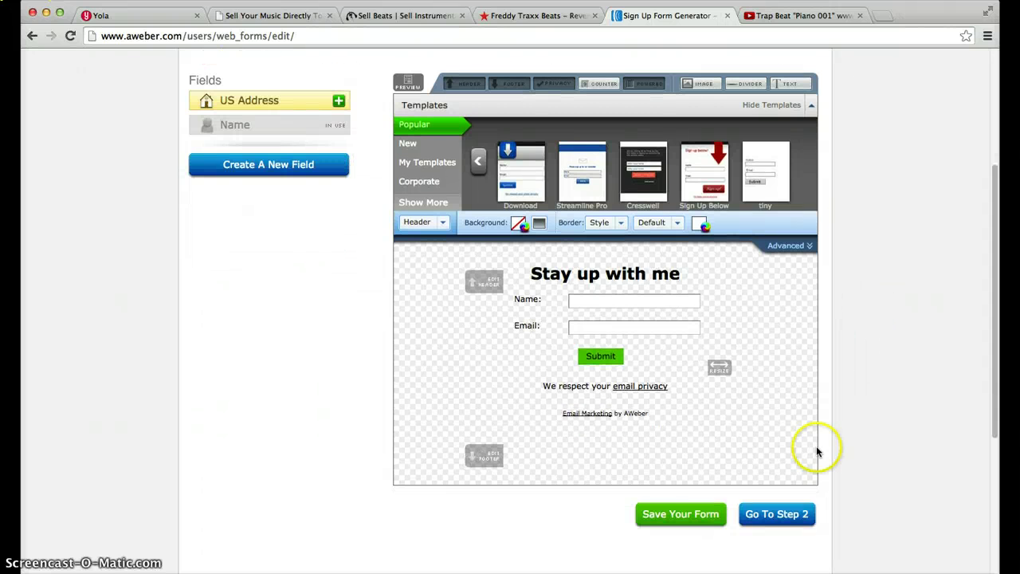
left_click(690, 515)
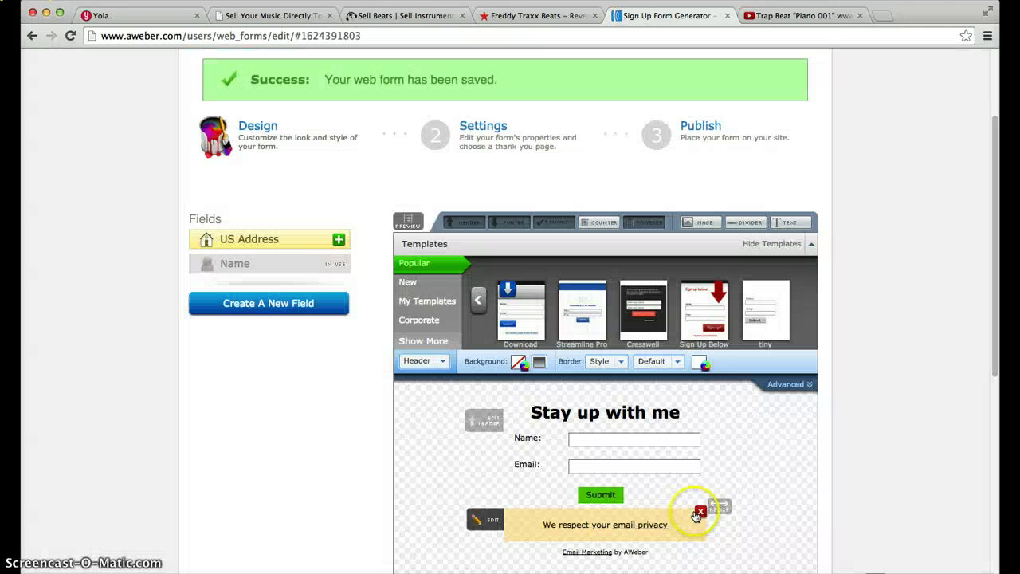
scroll(874, 359, "down", 4)
left_click(779, 481)
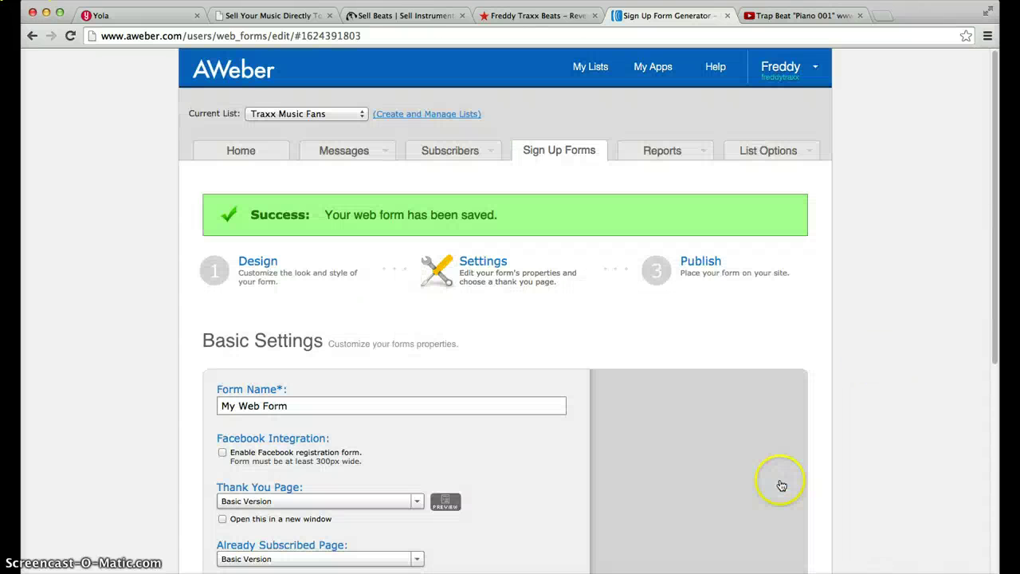
Step: Review the form's basic settings and the Thank You Page options without changing the selected version
scroll(849, 319, "down", 5)
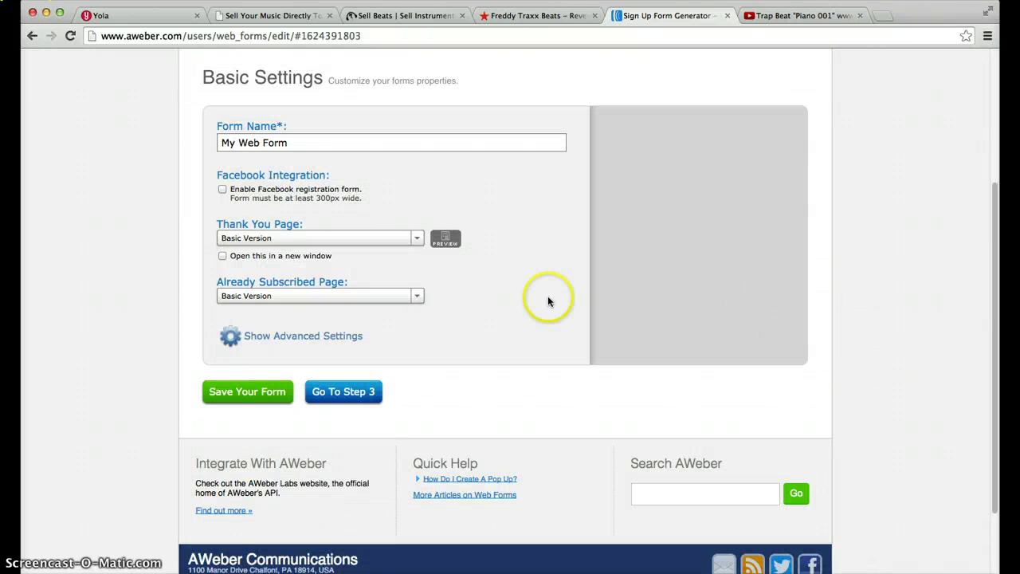
scroll(543, 301, "up", 3)
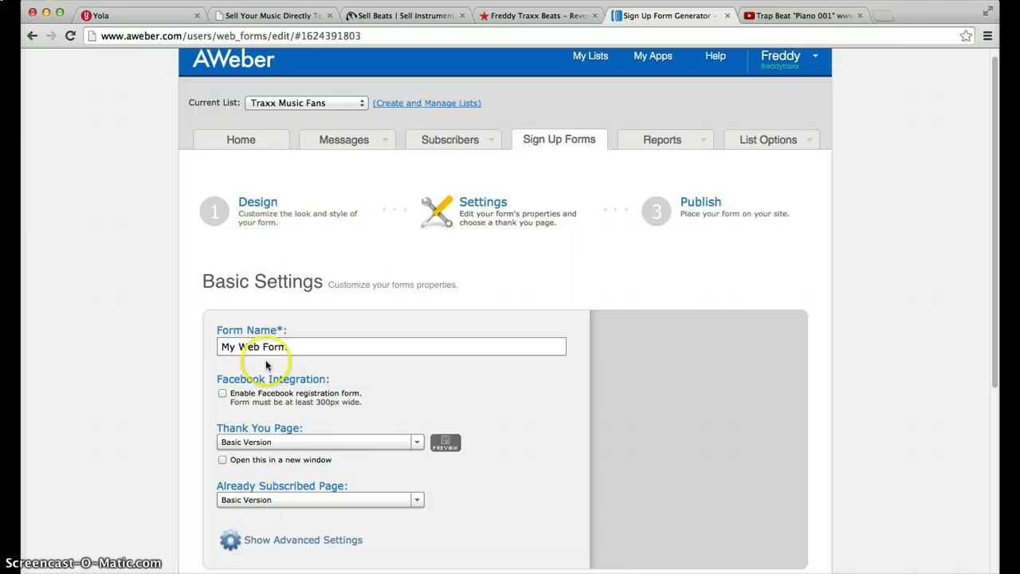
left_click(261, 446)
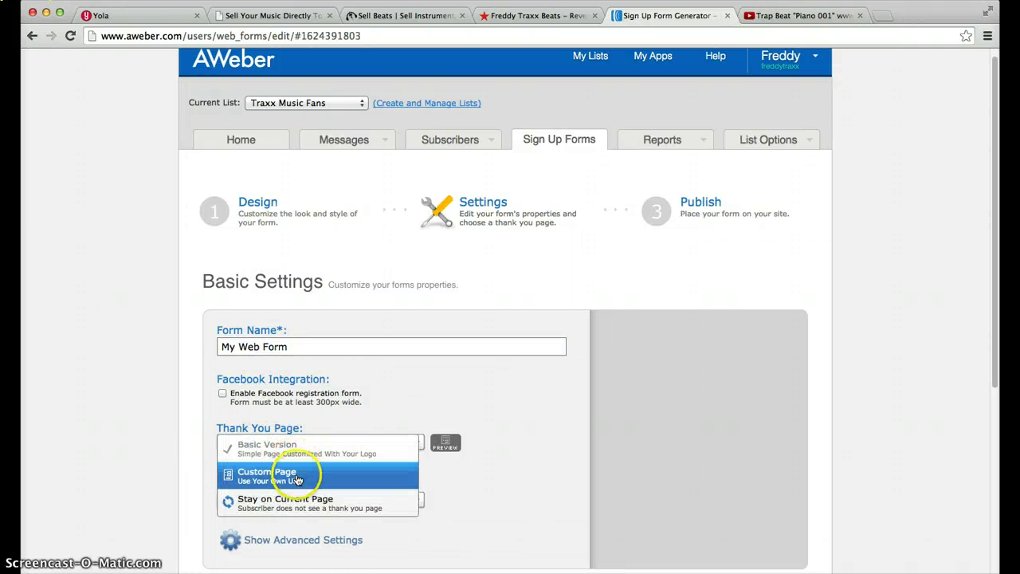
left_click(85, 100)
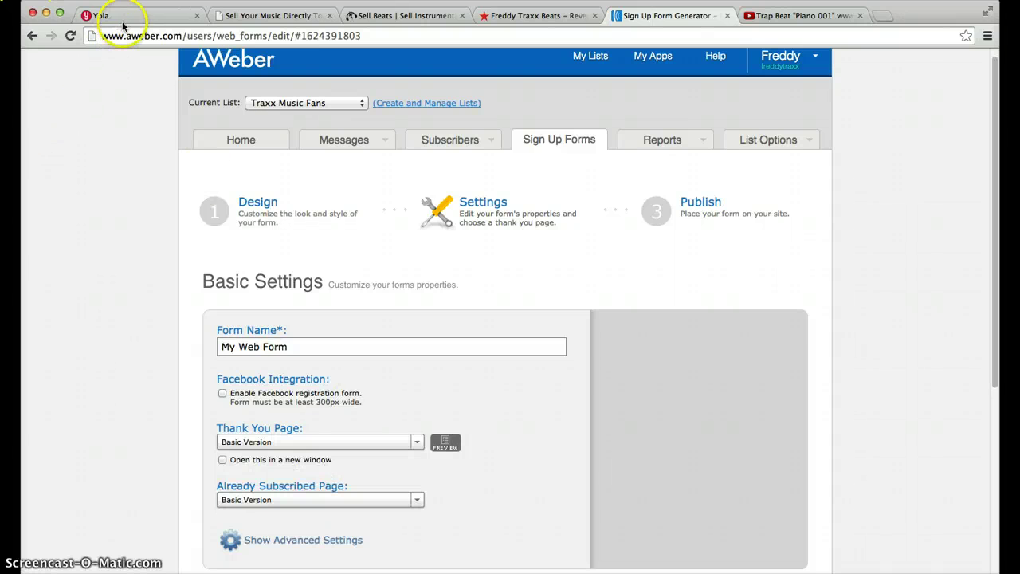
Step: Switch to Yola, save the index page's pending changes while starting a new page, and dismiss the new page dialog without creating one
left_click(128, 15)
left_click(157, 92)
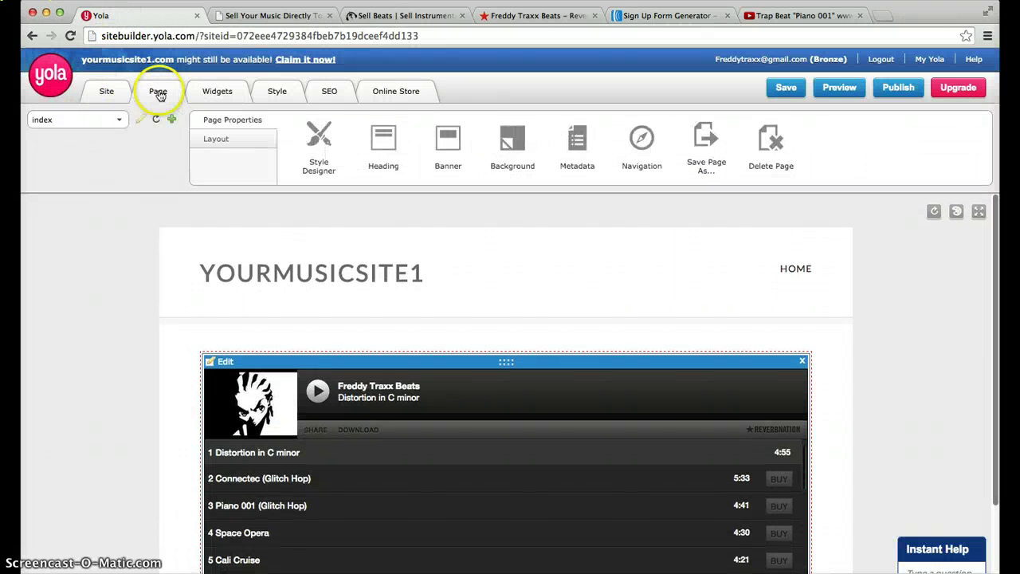
left_click(173, 122)
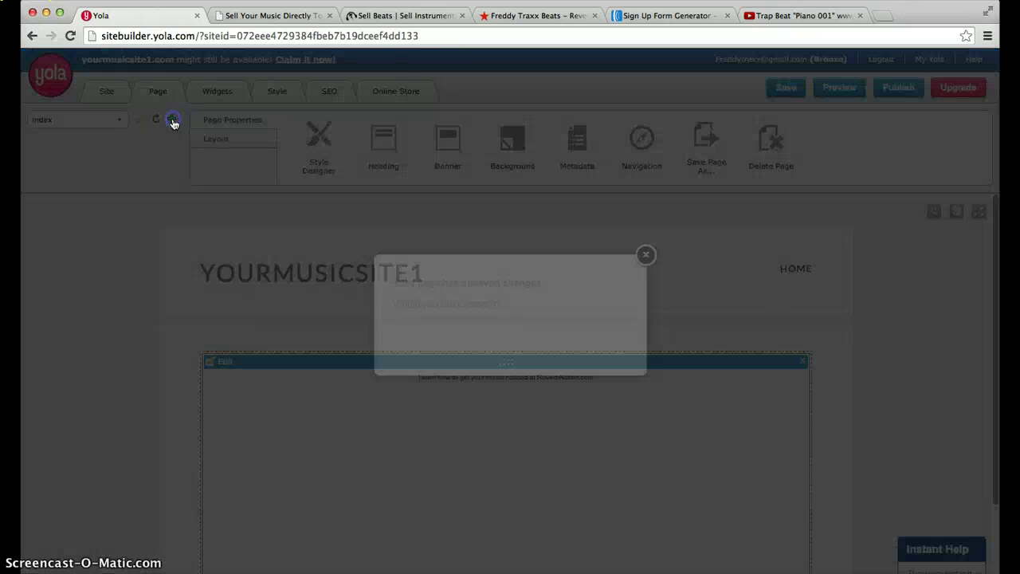
left_click(579, 347)
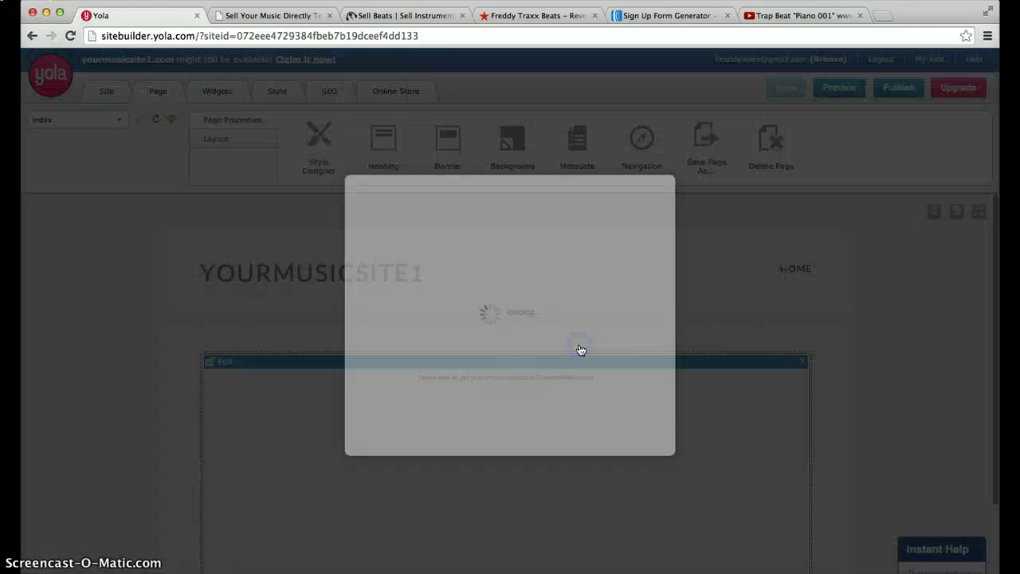
left_click(486, 291)
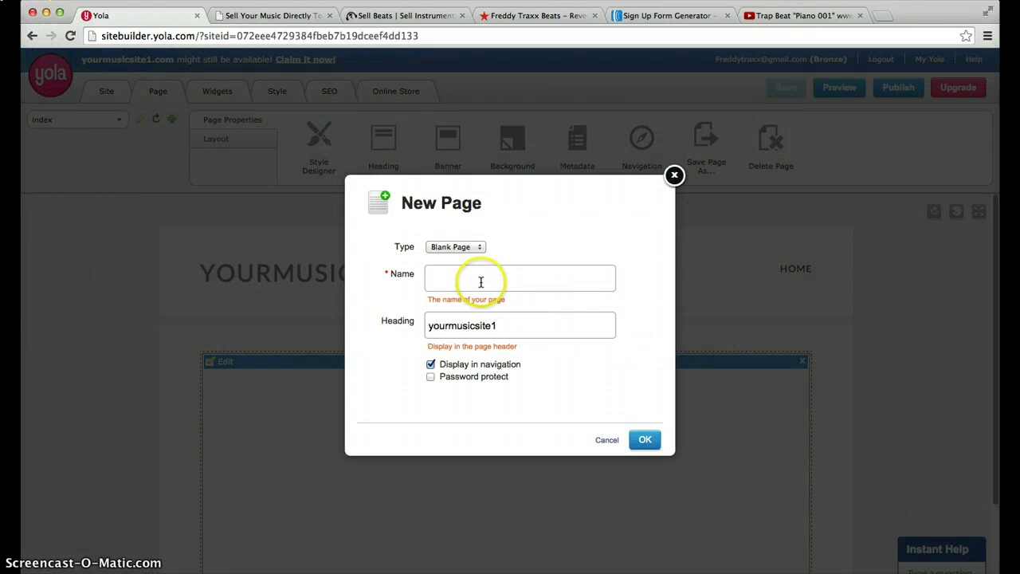
left_click(674, 176)
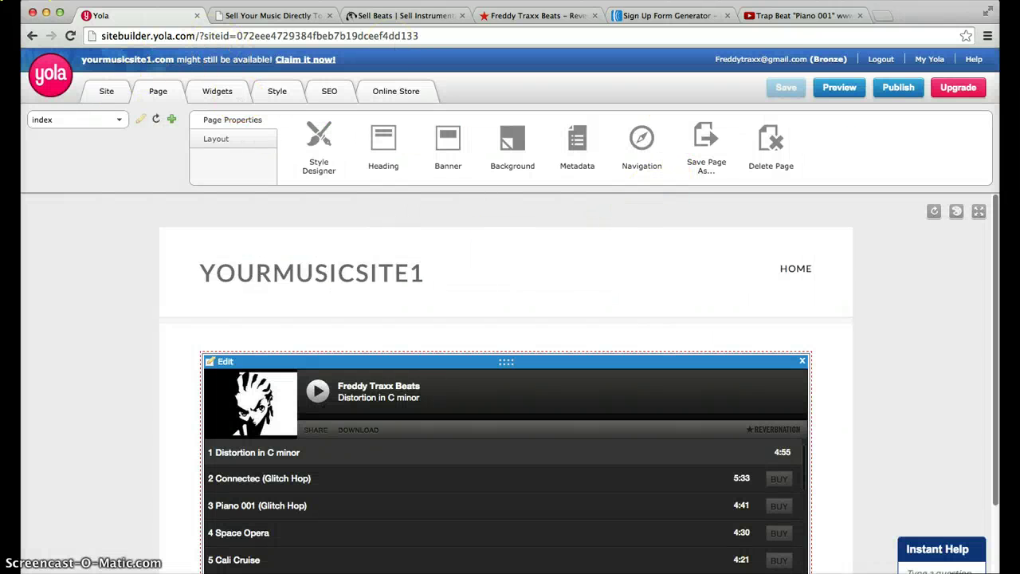
Step: Switch back to AWeber, go to the form's Publish step and choose I Will Install My Form
left_click(663, 16)
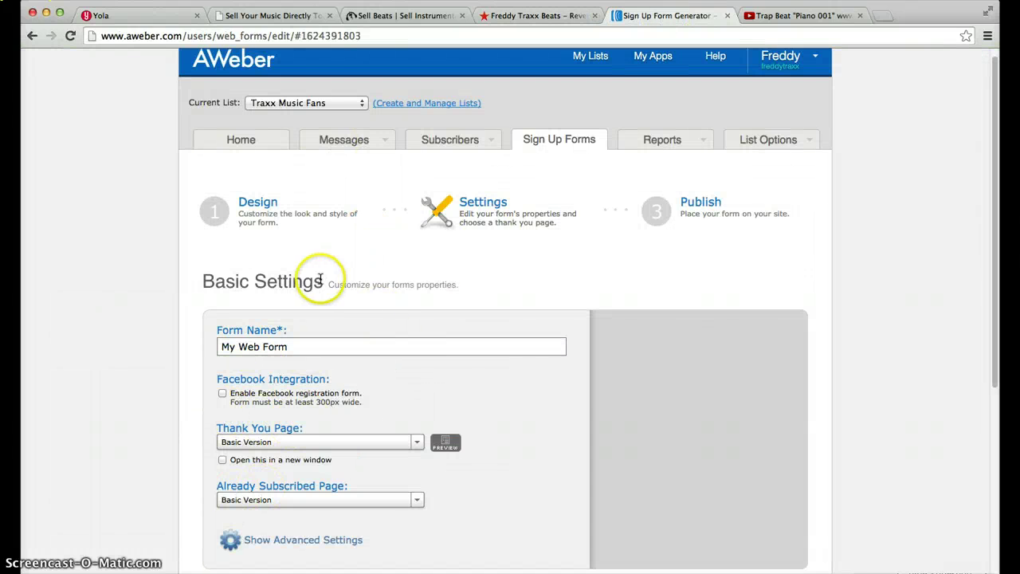
left_click(263, 402)
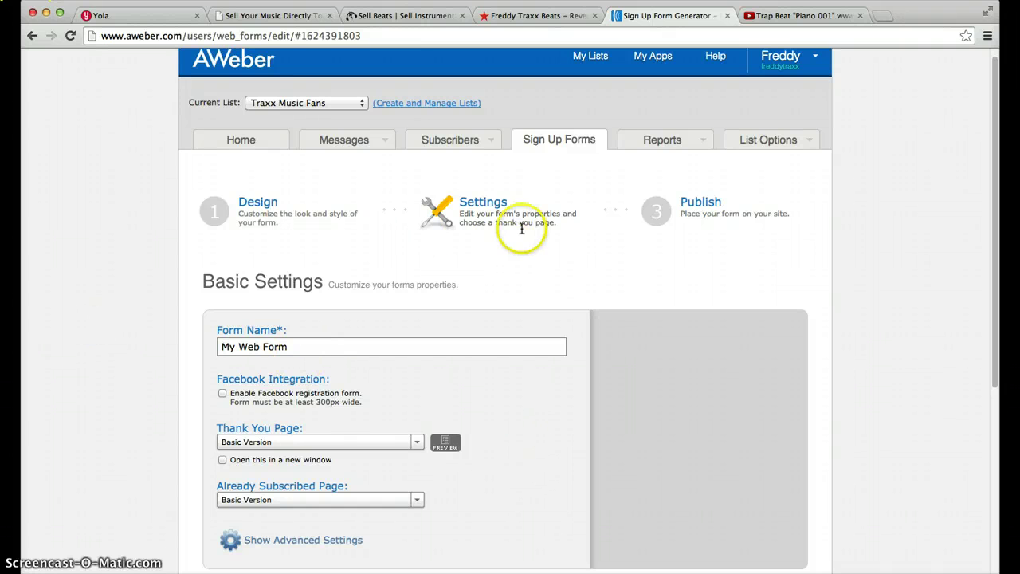
left_click(712, 204)
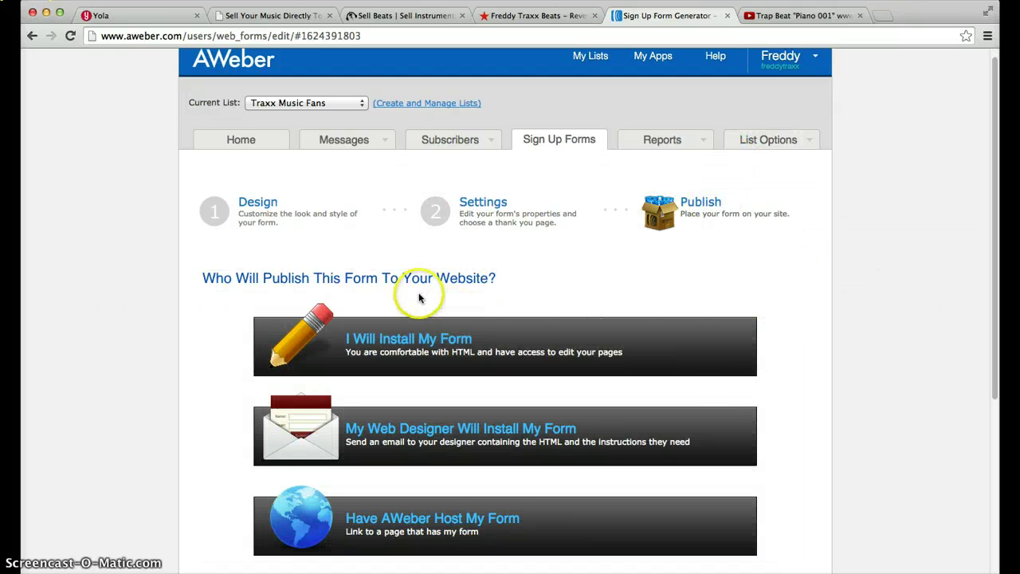
left_click(420, 337)
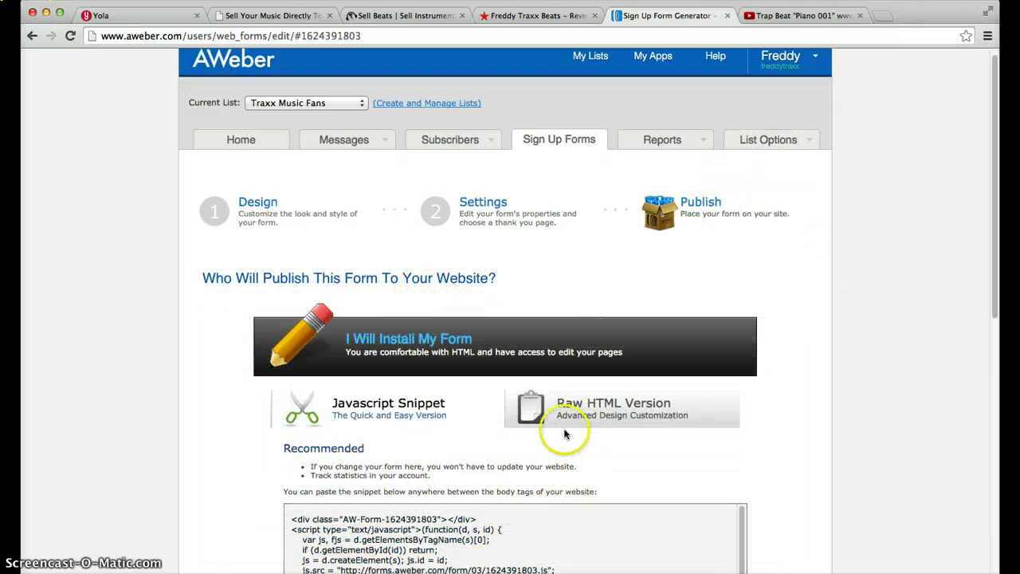
Step: Show the Raw HTML Version of the form and select all of its code
left_click(532, 411)
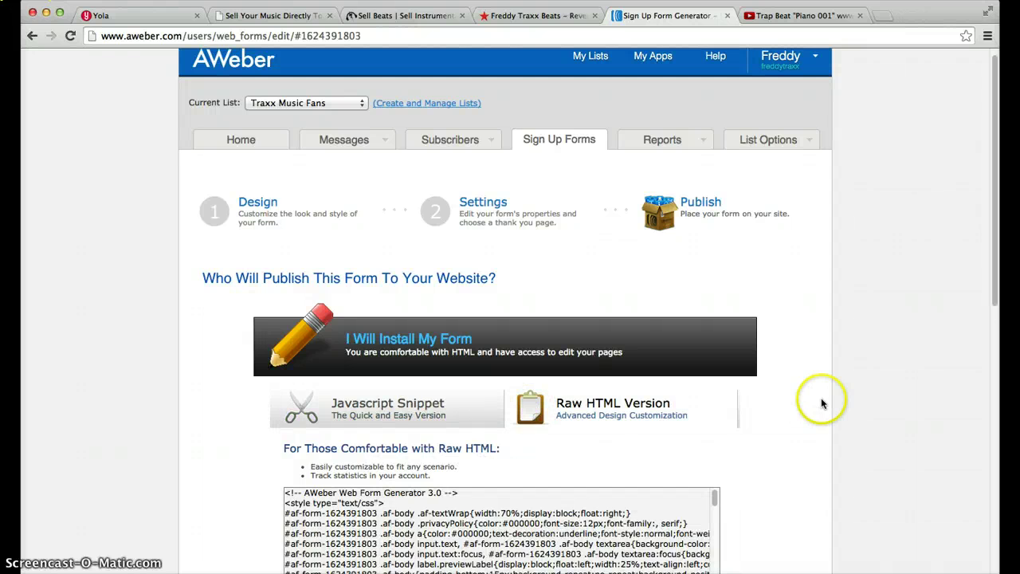
scroll(444, 417, "down", 3)
left_click(444, 421)
triple_click(445, 422)
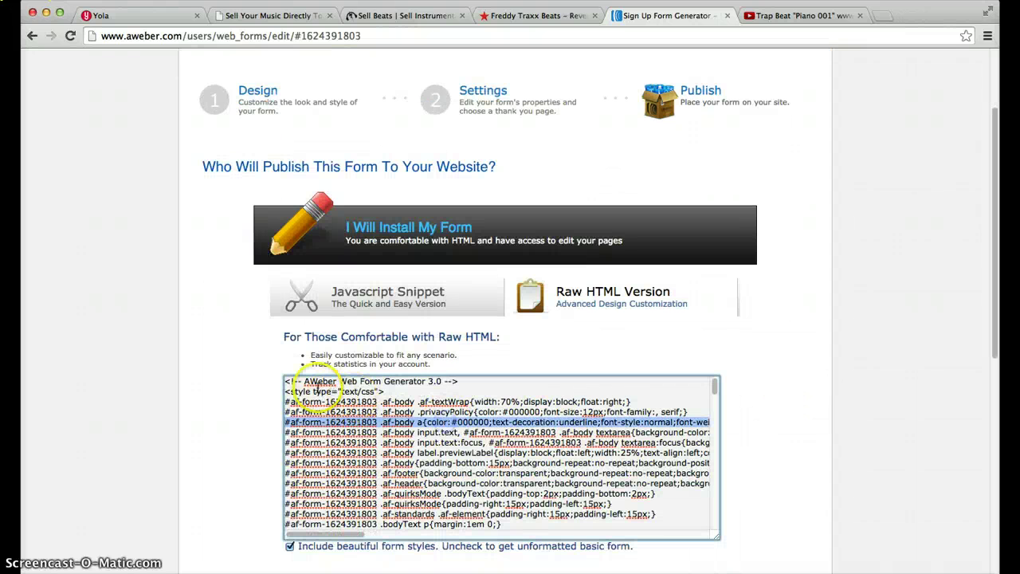
left_click_drag(287, 384, 694, 570)
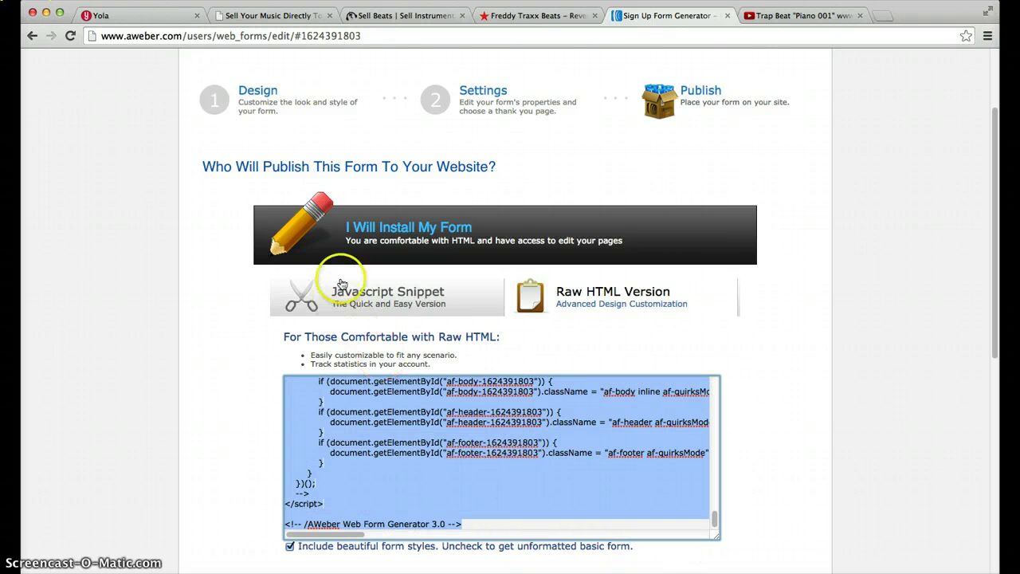
Step: Copy the form's complete Javascript Snippet and switch to the Yola site builder
left_click(362, 303)
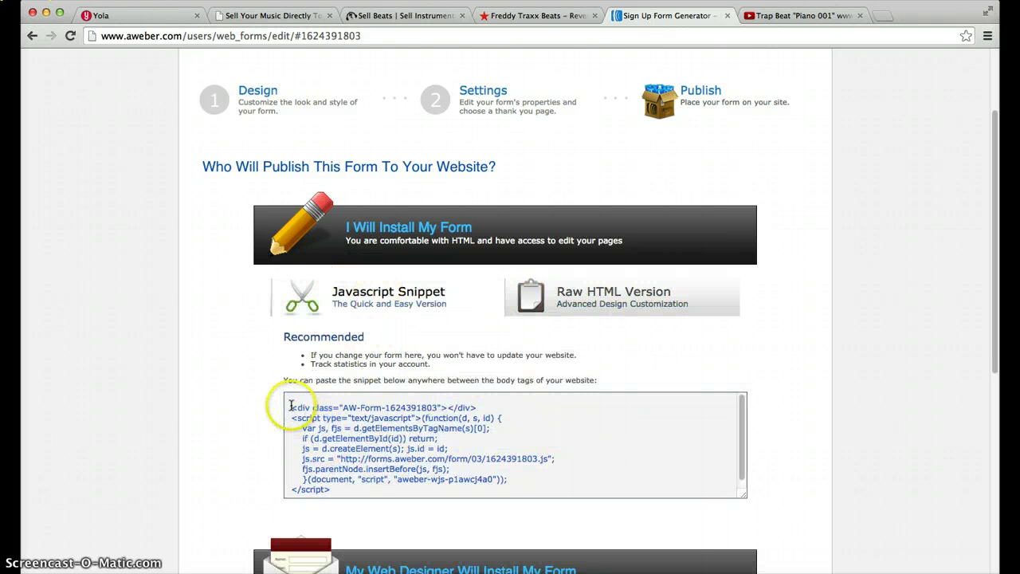
left_click_drag(293, 408, 594, 527)
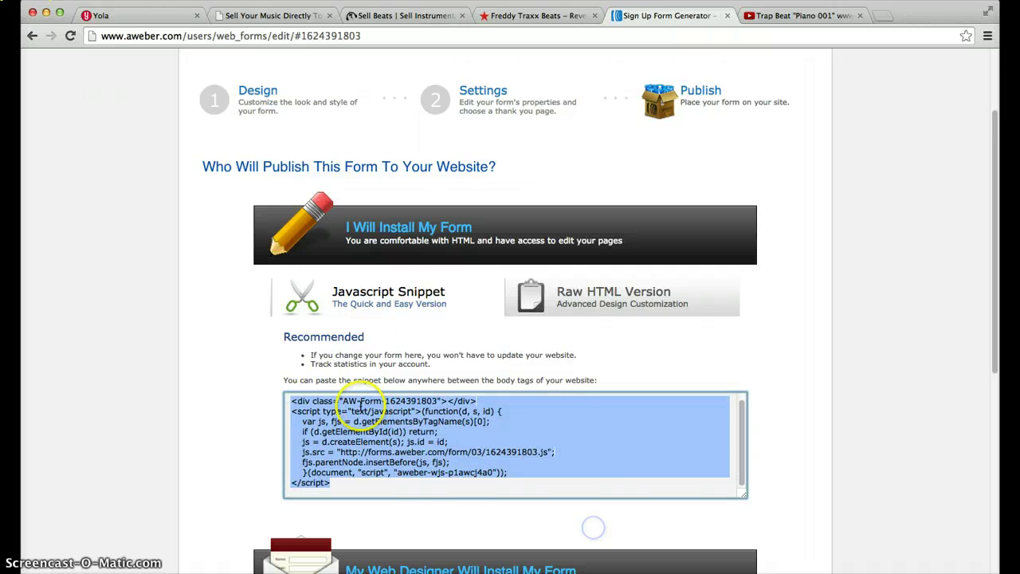
right_click(373, 422)
left_click(419, 344)
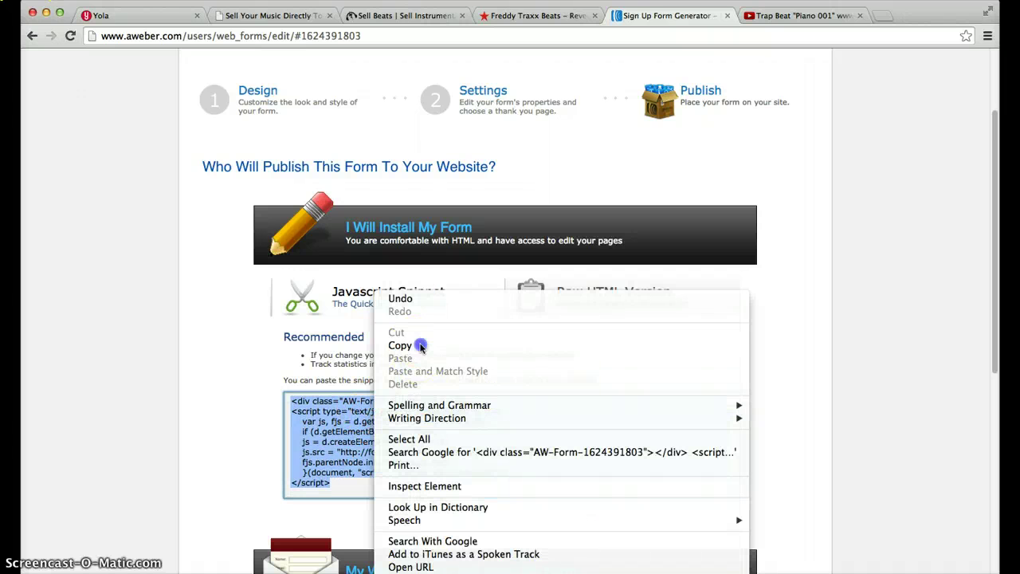
left_click(137, 18)
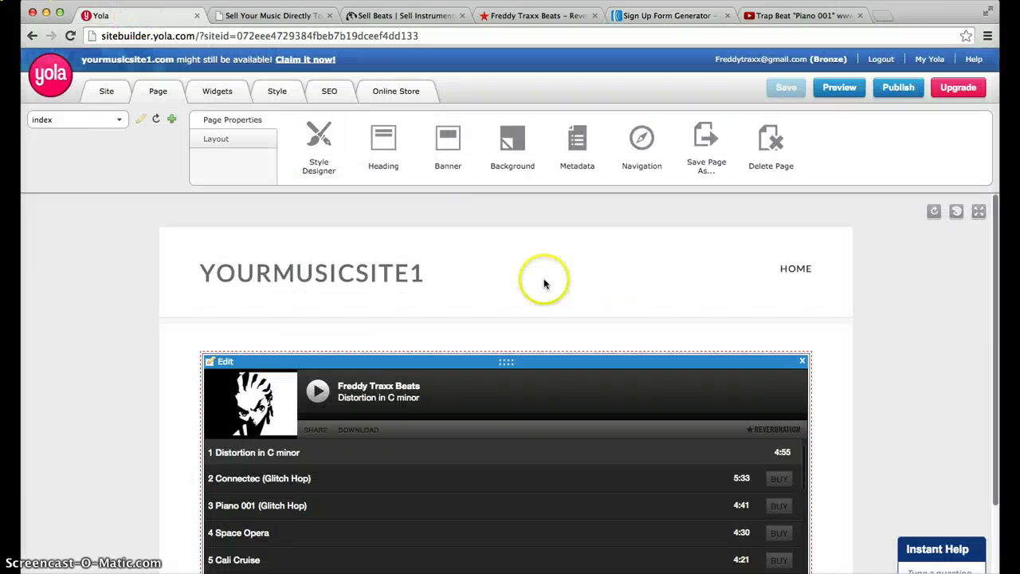
Step: Add a Column Divider widget to the page above the ReverbNation player
left_click(215, 93)
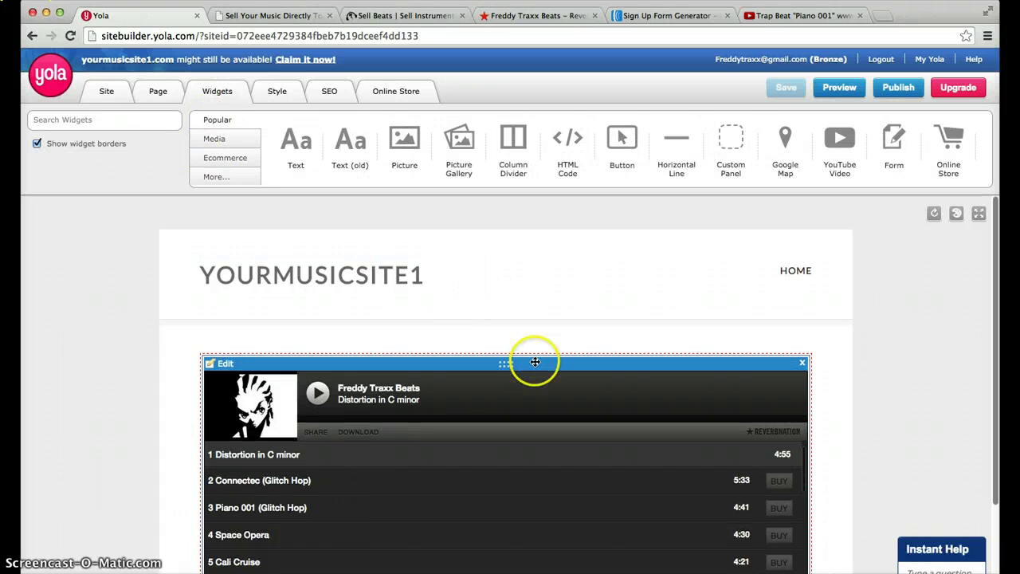
left_click_drag(519, 379, 493, 273)
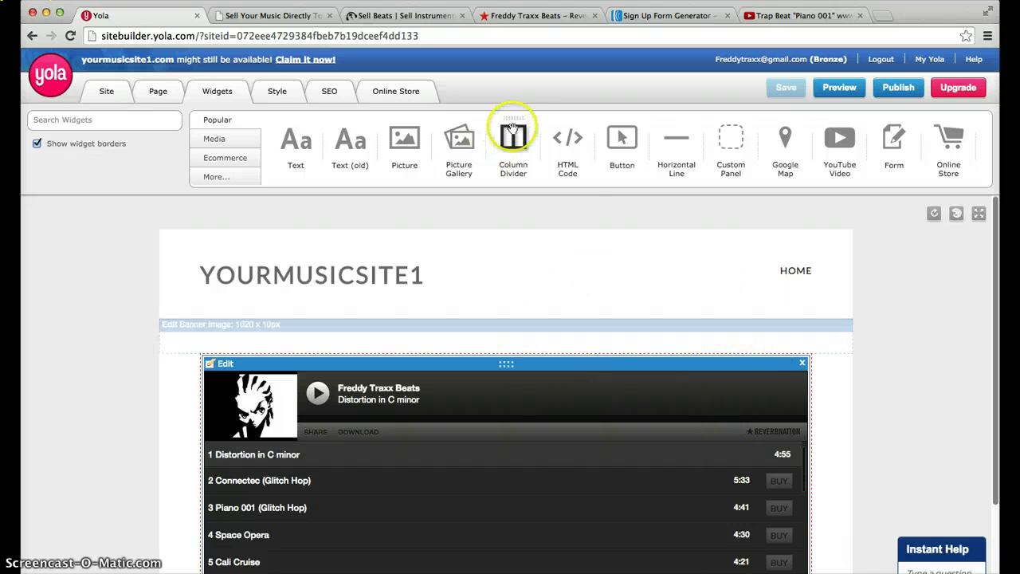
left_click_drag(513, 136, 507, 372)
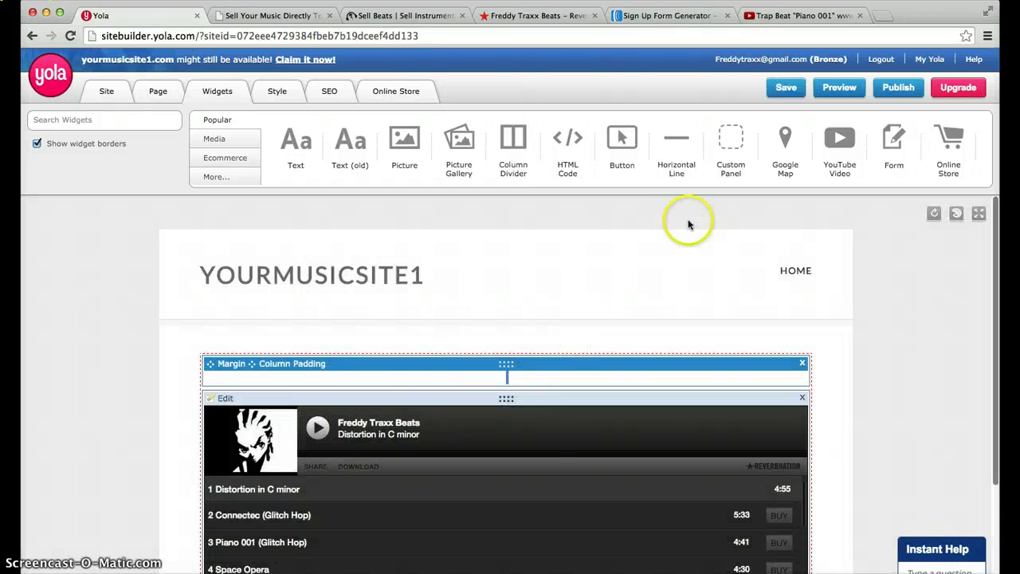
Step: Add an HTML Code widget to the right column, paste the AWeber form snippet into it and save the widget
left_click_drag(569, 141, 619, 382)
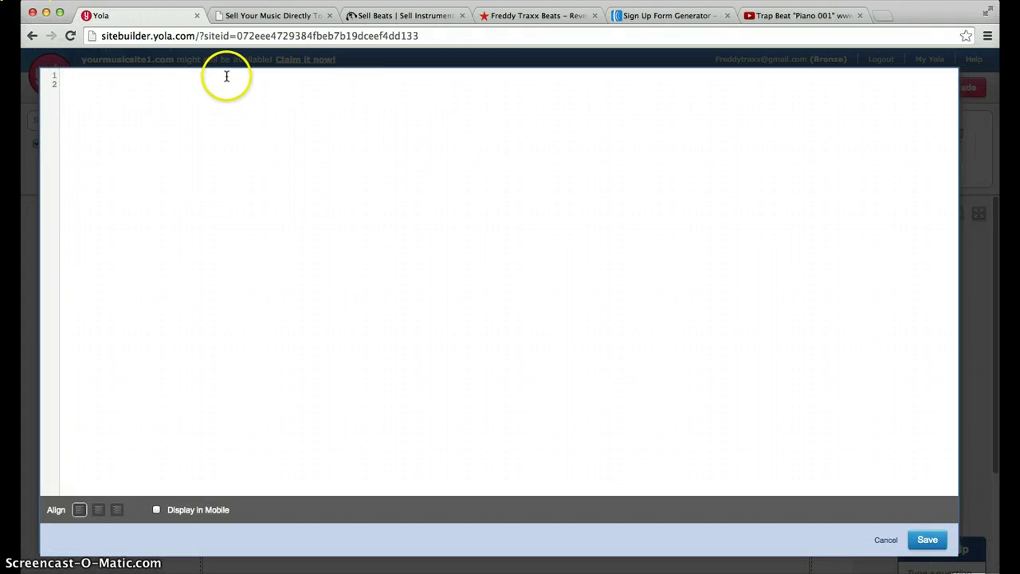
right_click(226, 76)
left_click(268, 143)
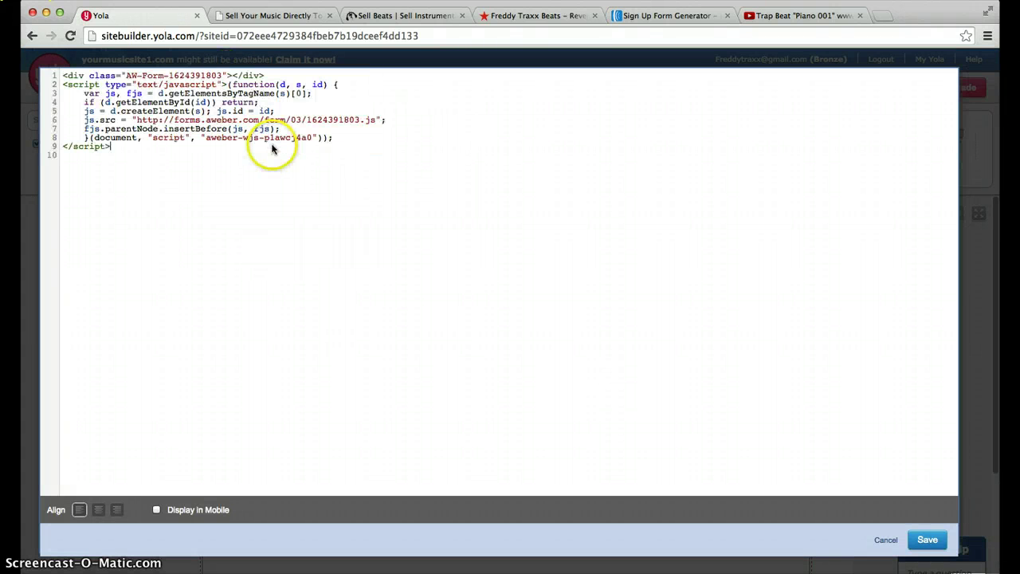
left_click(927, 540)
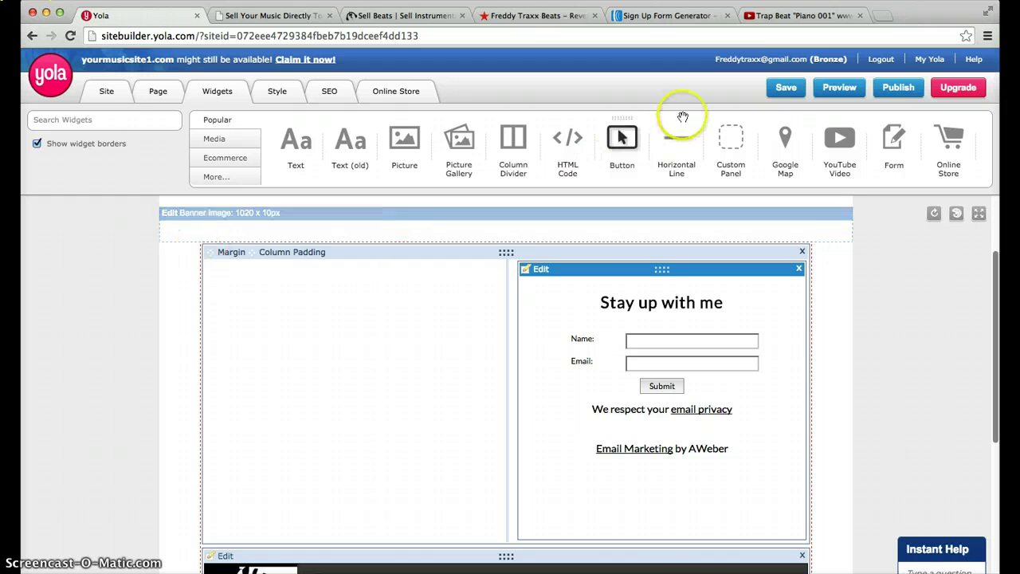
Step: Switch to YouTube and show the embed code for the Trap Beat "Piano 001" video
left_click(837, 16)
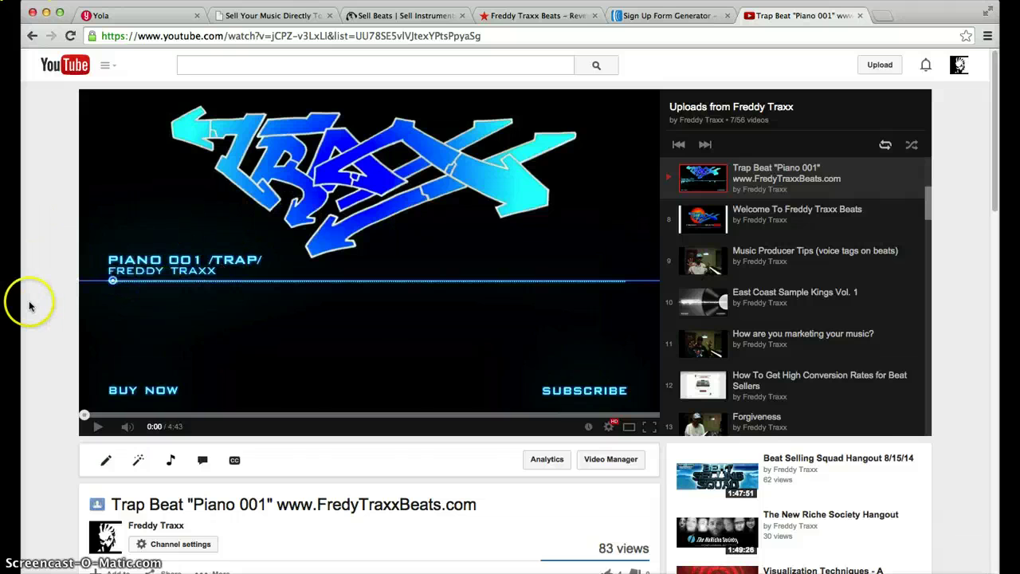
scroll(28, 301, "down", 3)
scroll(27, 298, "down", 2)
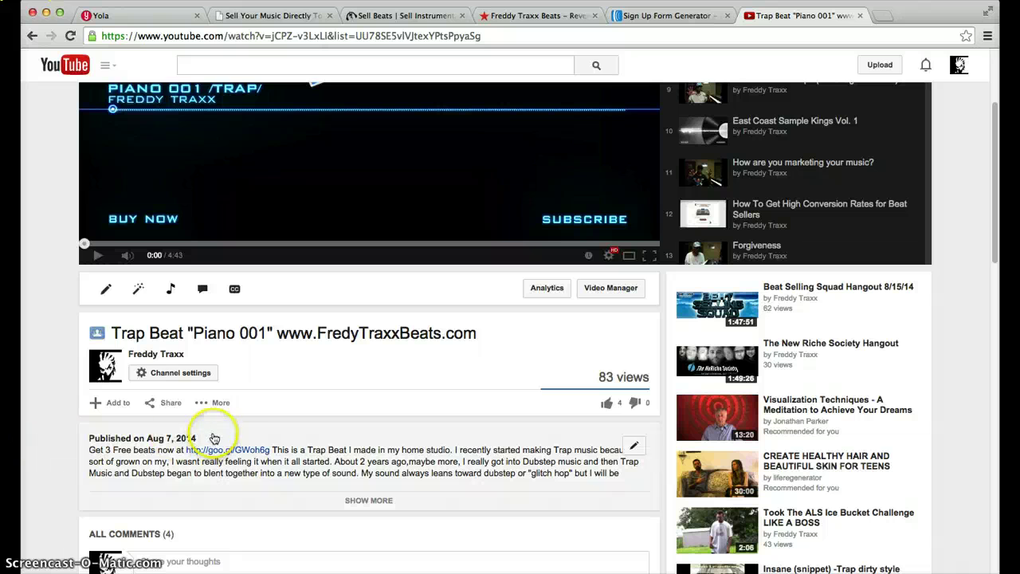
scroll(289, 383, "down", 1)
left_click(169, 390)
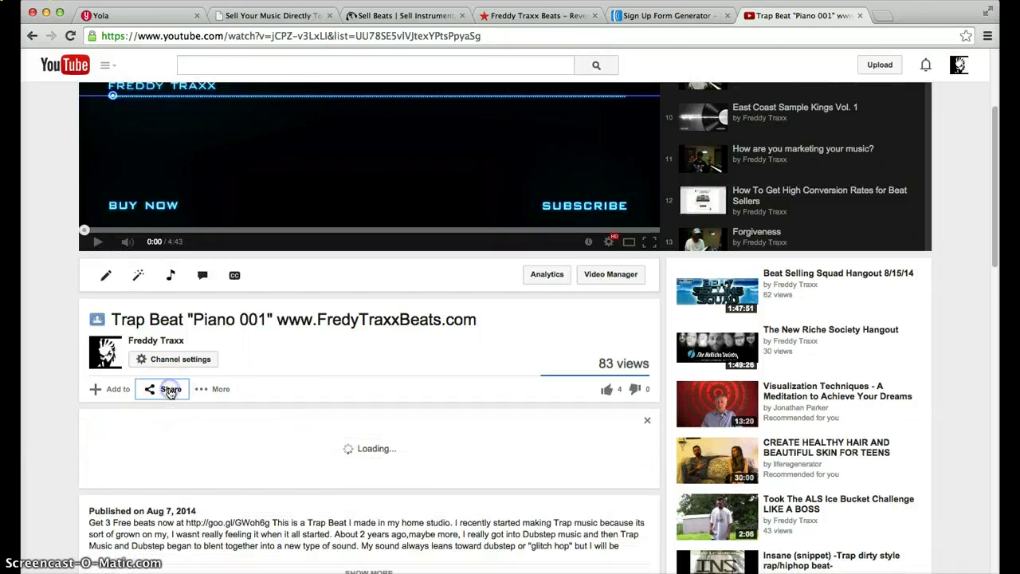
scroll(454, 414, "down", 2)
left_click(170, 345)
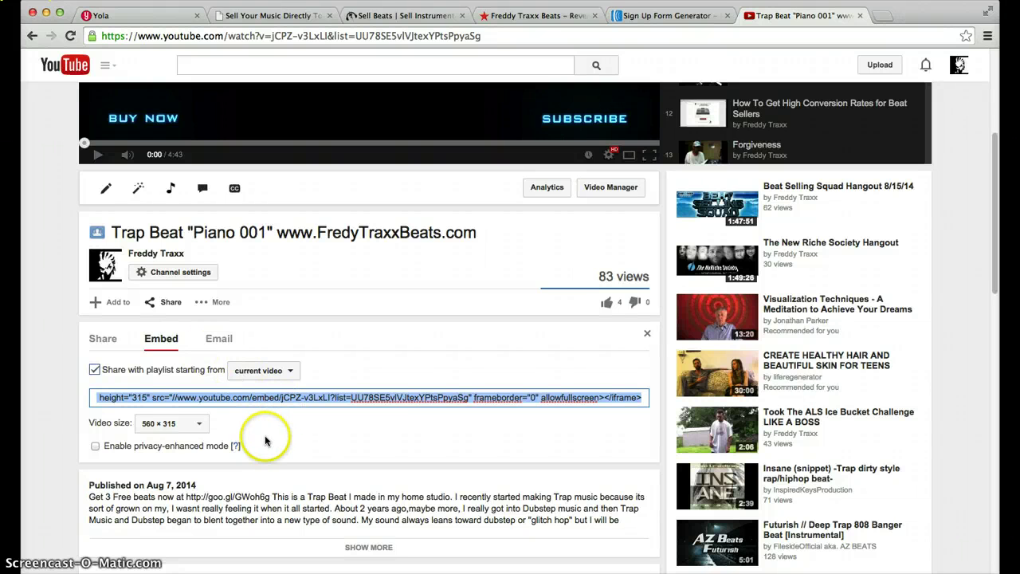
Step: Set the embedded video size to 640 × 360 and turn off sharing with the playlist
left_click(199, 424)
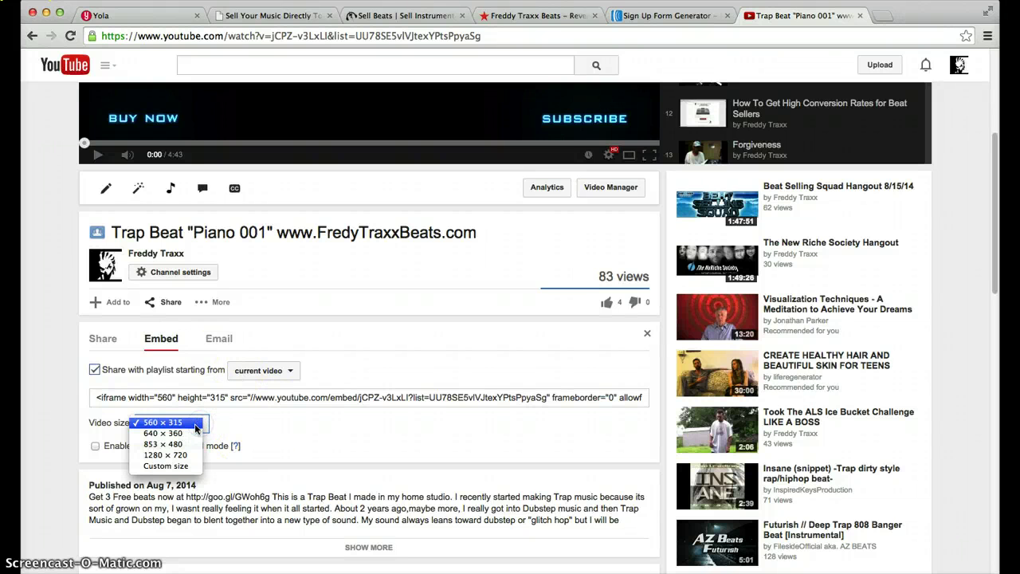
left_click(188, 434)
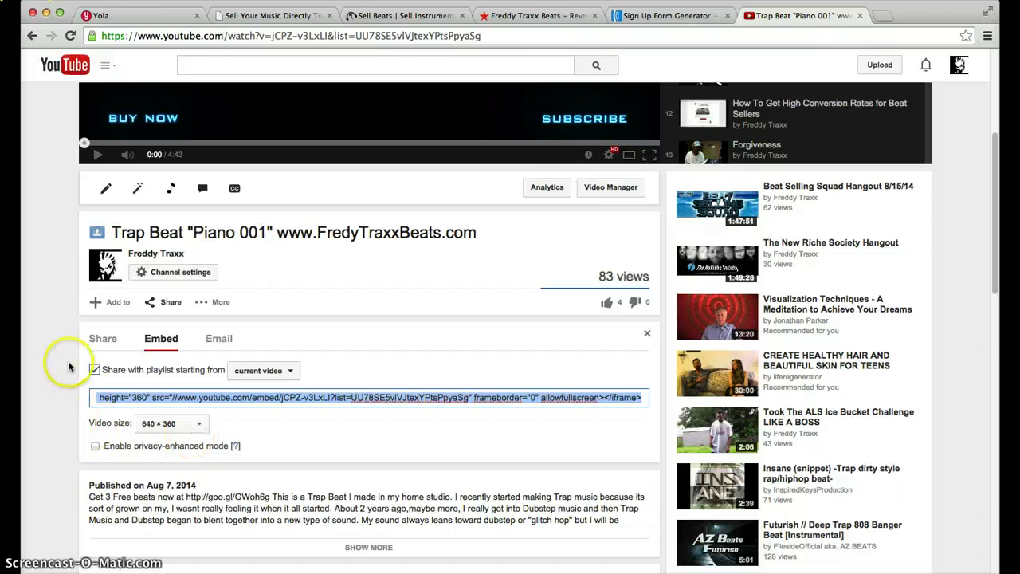
left_click(94, 371)
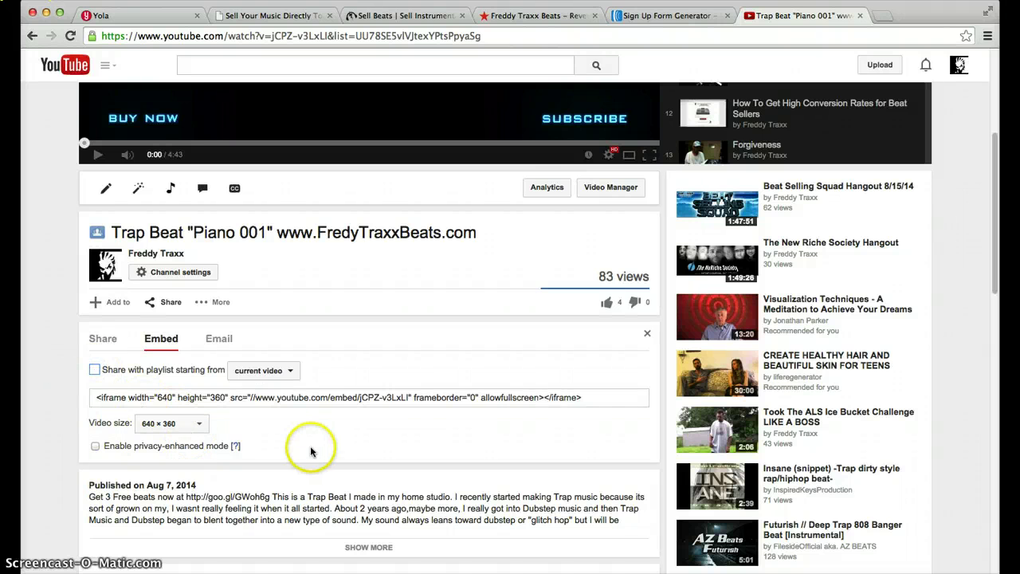
Step: Copy the video's complete embed code and switch back to the Yola site builder
left_click(310, 397)
key("ctrl+c")
right_click(310, 396)
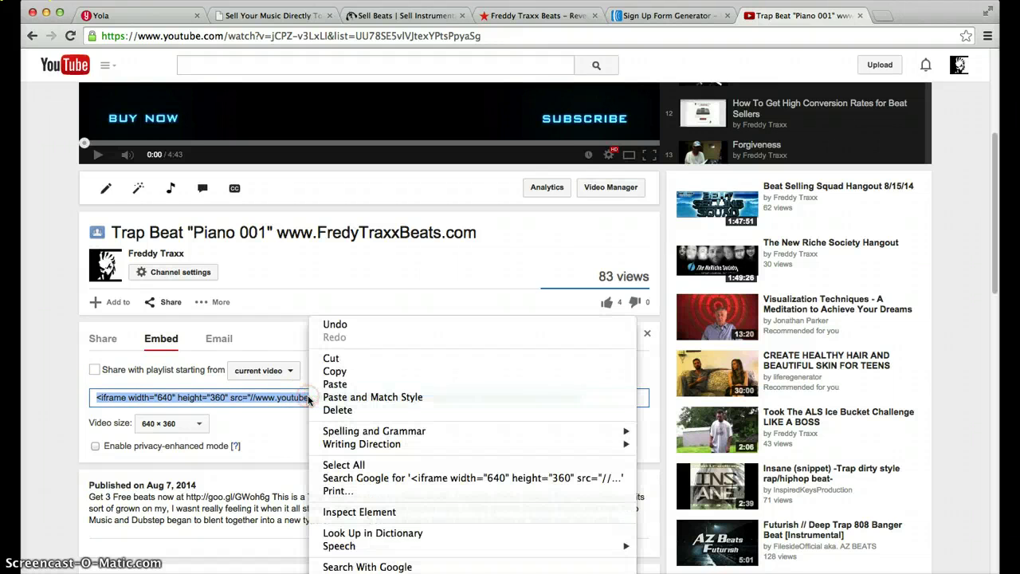
left_click(334, 371)
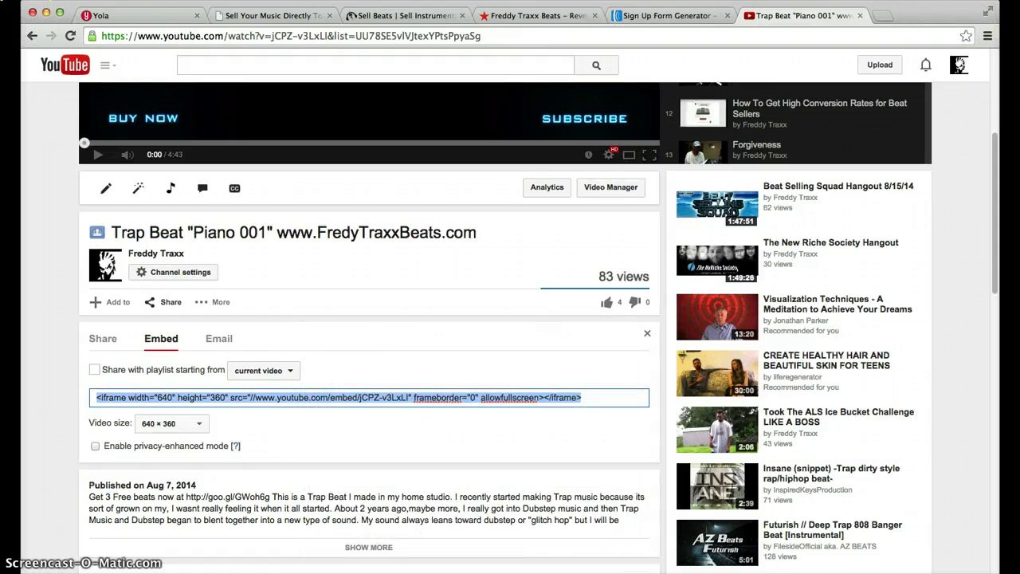
left_click(131, 19)
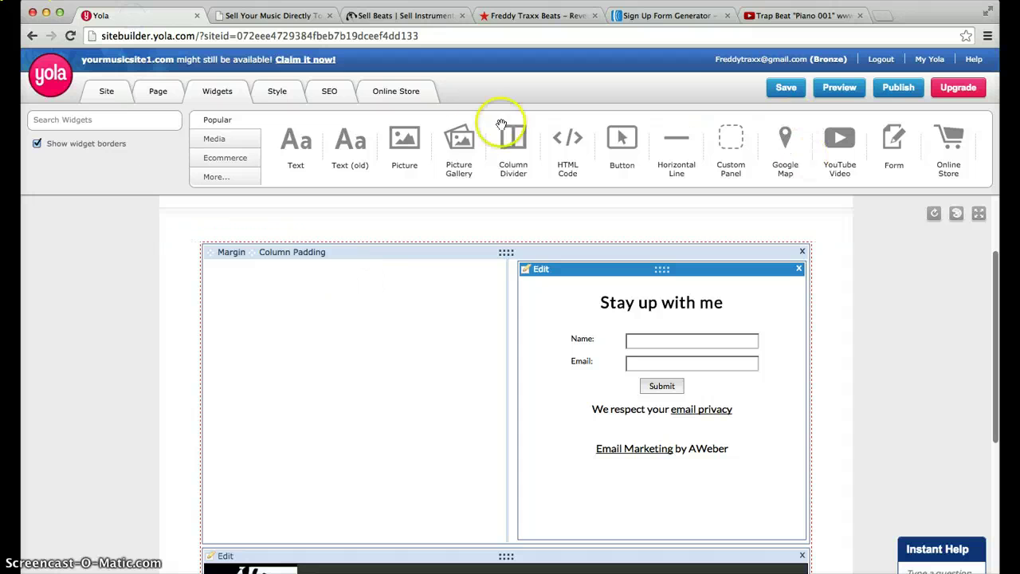
Step: Add an HTML Code widget to the left column, paste the YouTube embed code into it and save the widget
left_click_drag(562, 140, 387, 313)
right_click(262, 101)
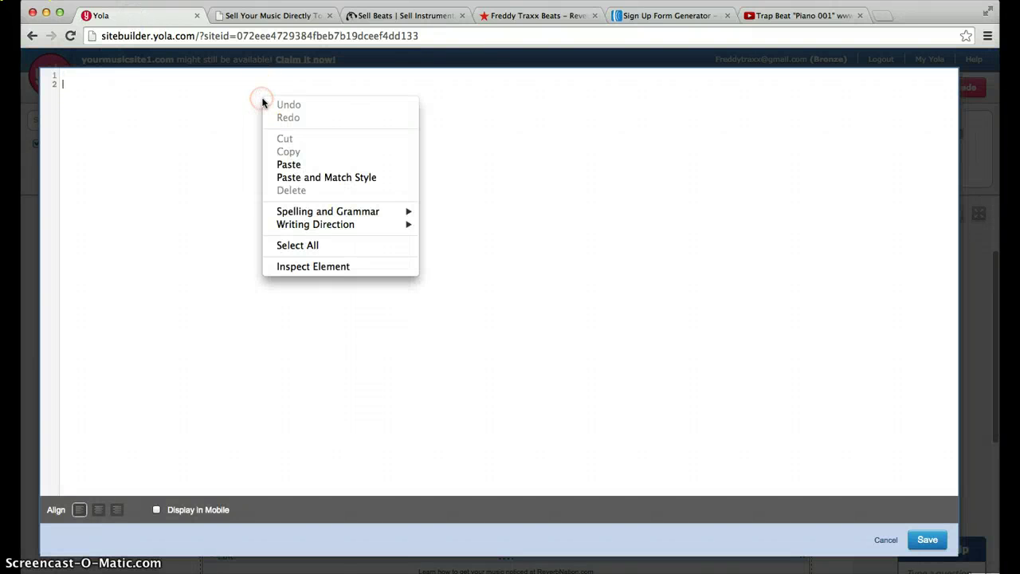
left_click(301, 163)
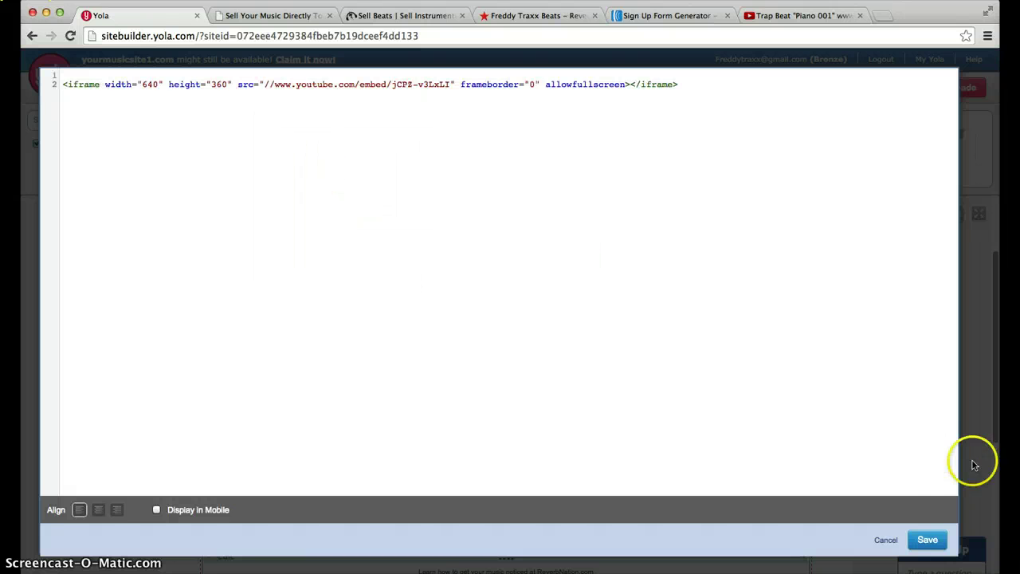
left_click(928, 540)
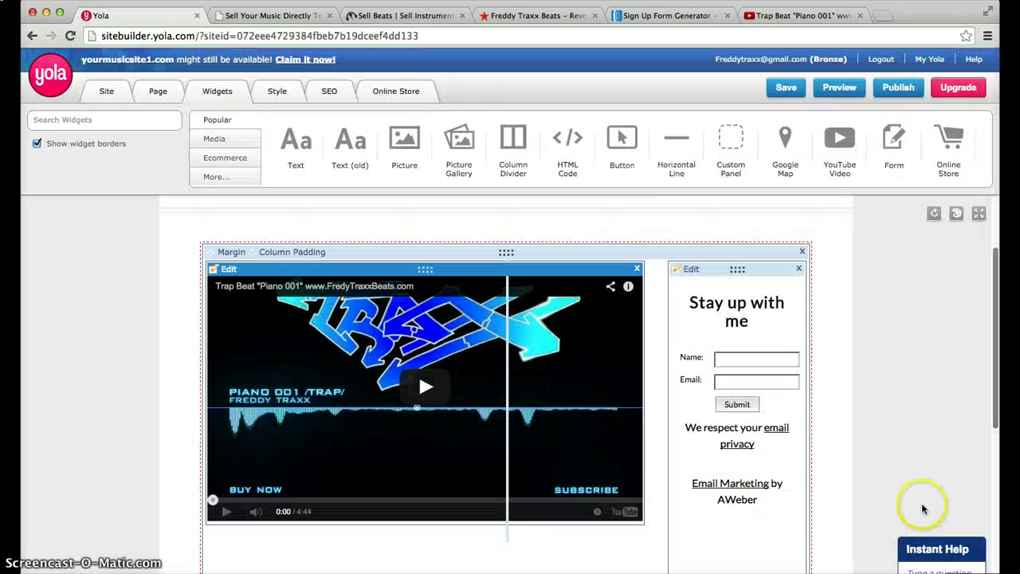
Step: Save the page with the new video and sign up form, and open the site preview
scroll(888, 418, "down", 3)
scroll(891, 415, "up", 3)
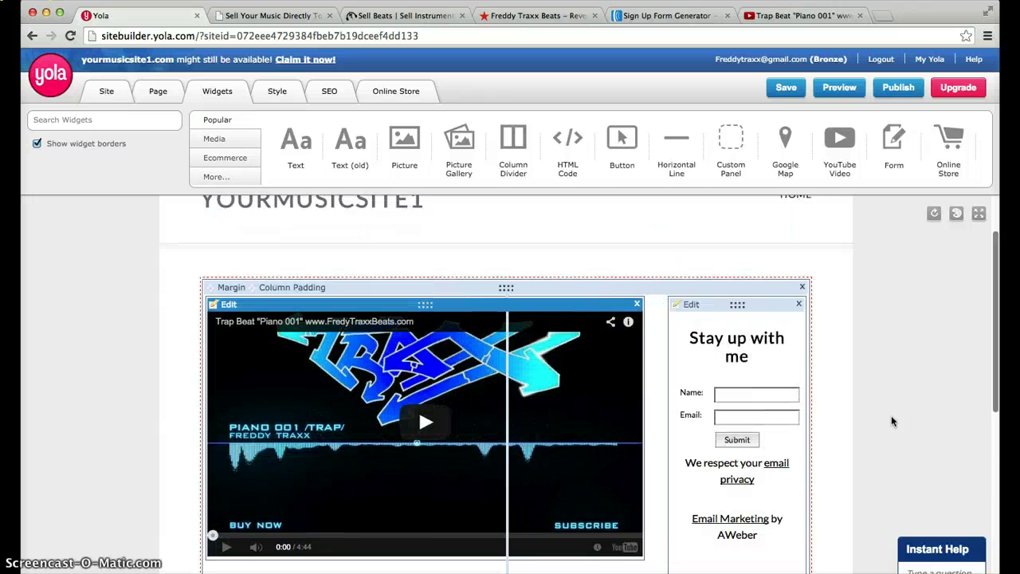
left_click(785, 89)
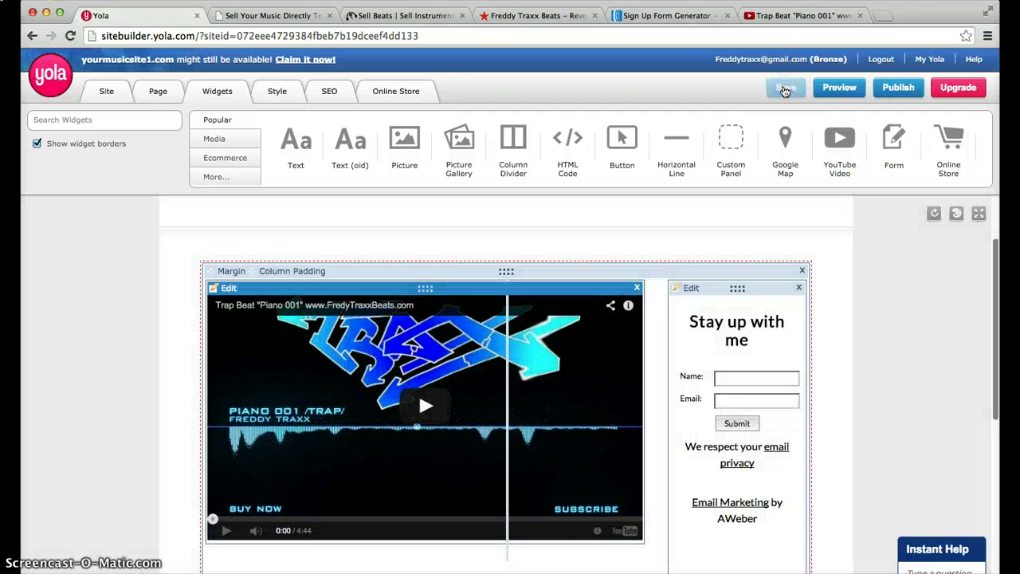
left_click(841, 89)
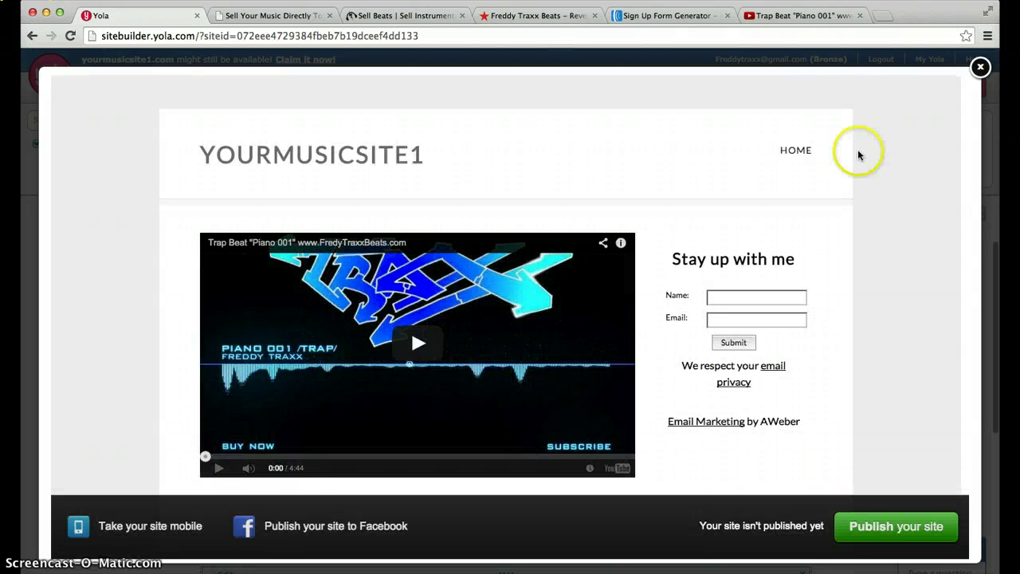
Step: Check how the video, sign up form and music player are laid out in the site preview, and close it
scroll(933, 200, "down", 5)
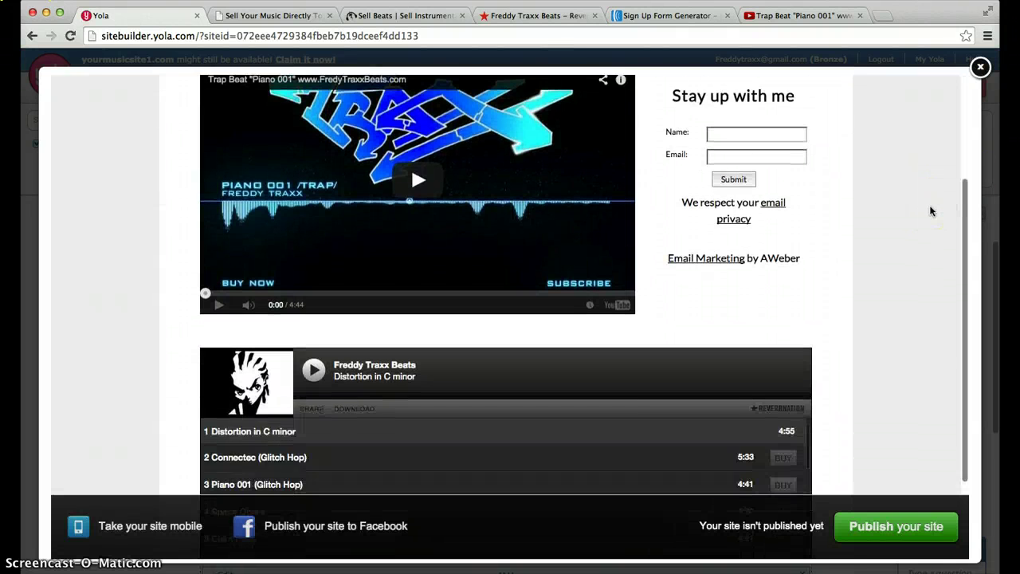
scroll(930, 210, "down", 3)
scroll(930, 211, "up", 4)
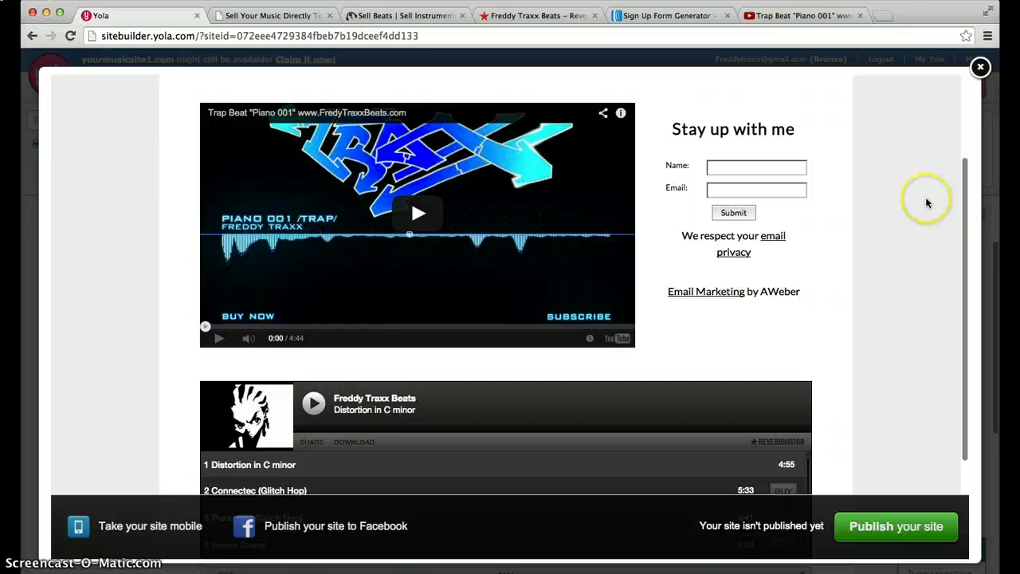
scroll(927, 202, "up", 4)
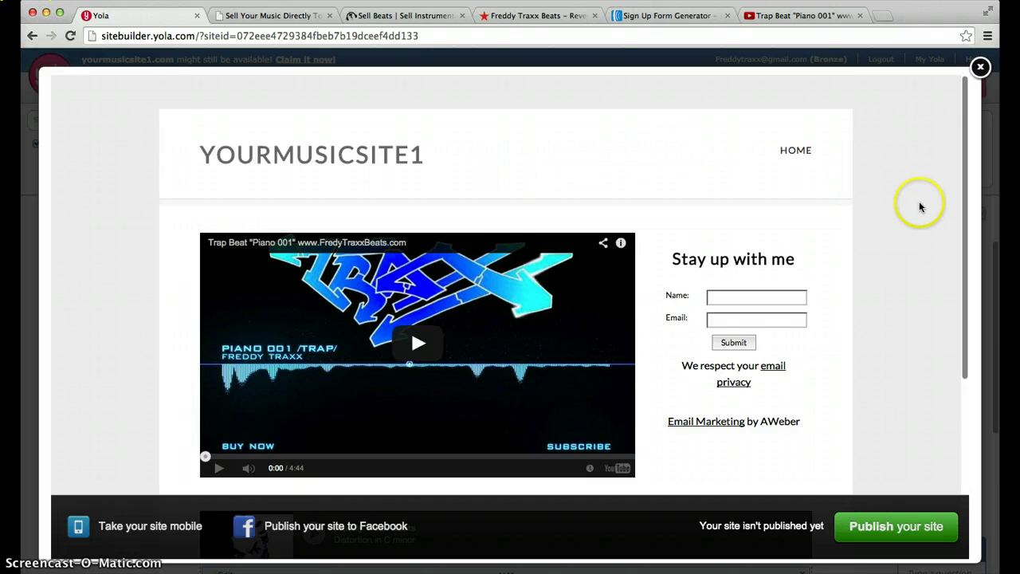
scroll(920, 209, "down", 2)
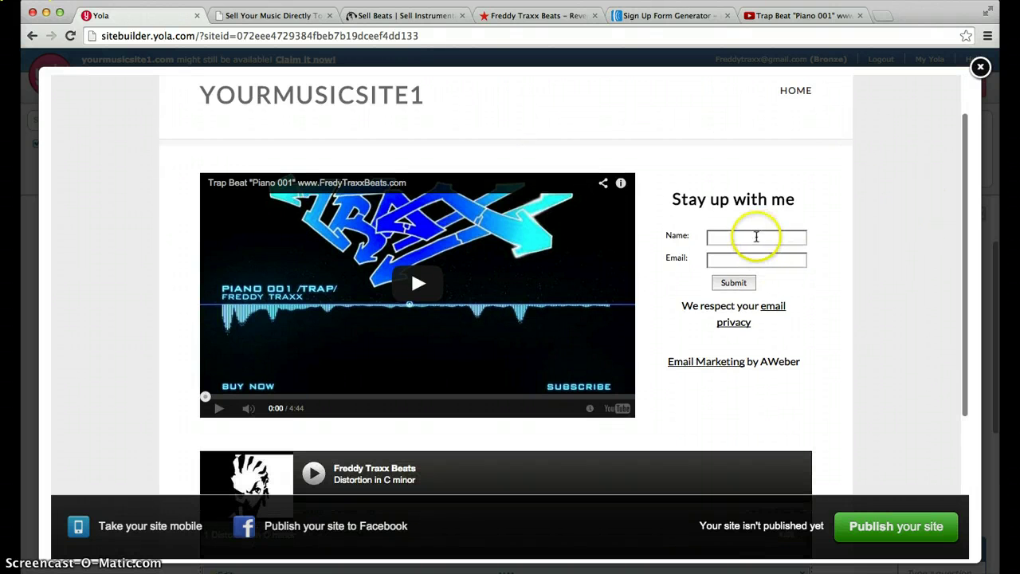
left_click(756, 235)
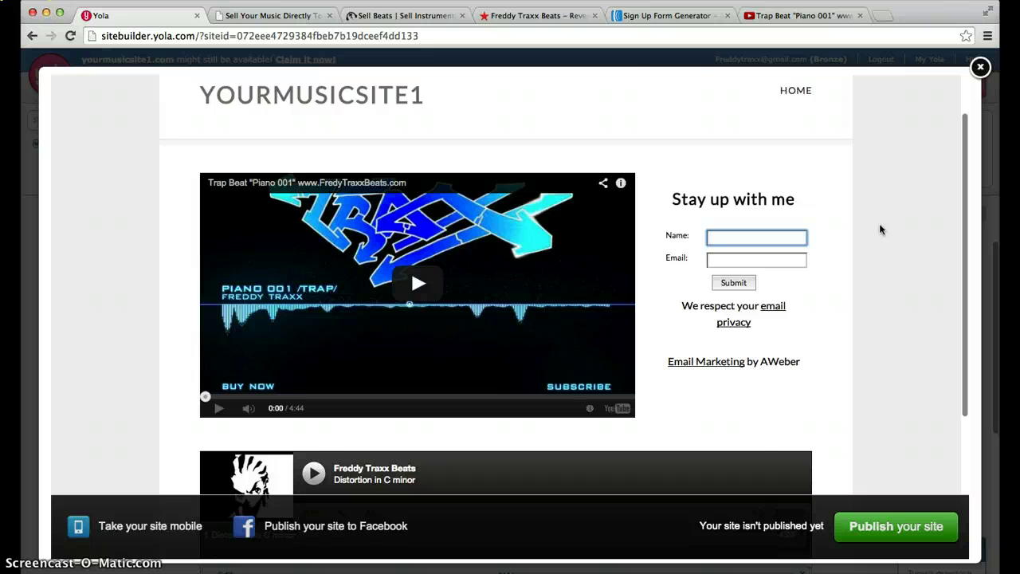
scroll(888, 223, "down", 5)
scroll(908, 161, "up", 5)
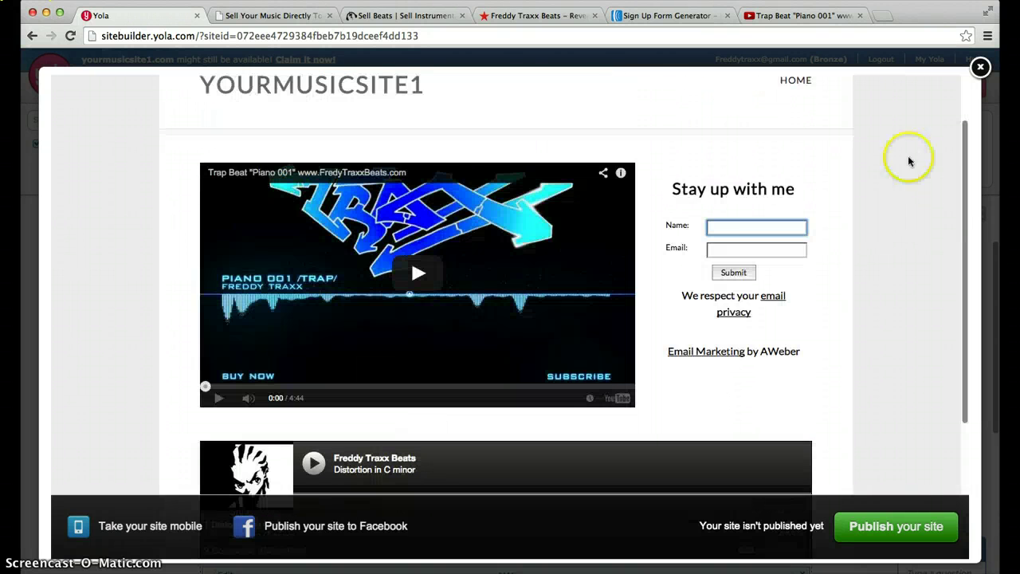
left_click(980, 67)
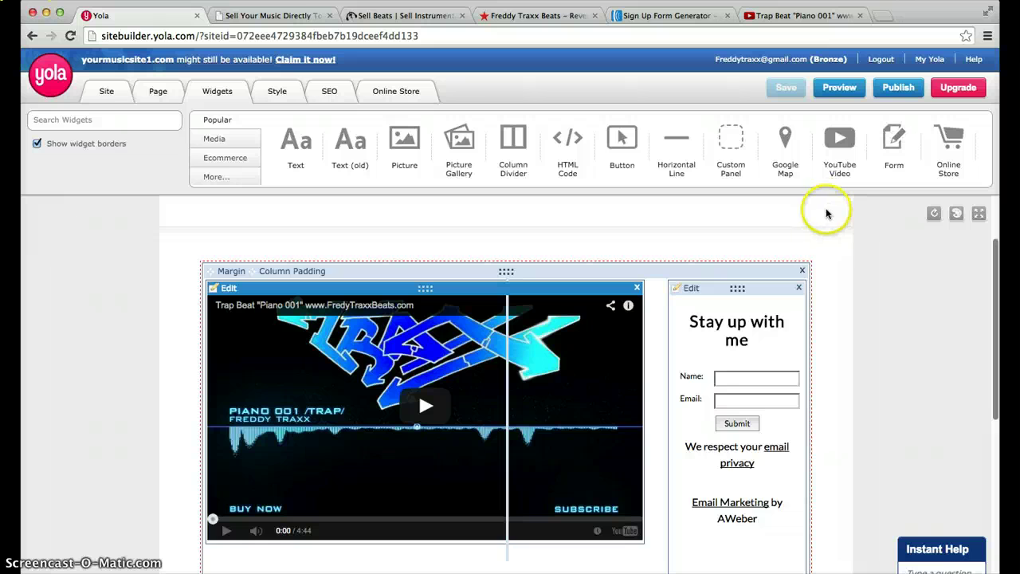
Step: Delete the ReverbNation player widget below the two columns and confirm the removal
scroll(922, 325, "down", 5)
scroll(928, 323, "up", 4)
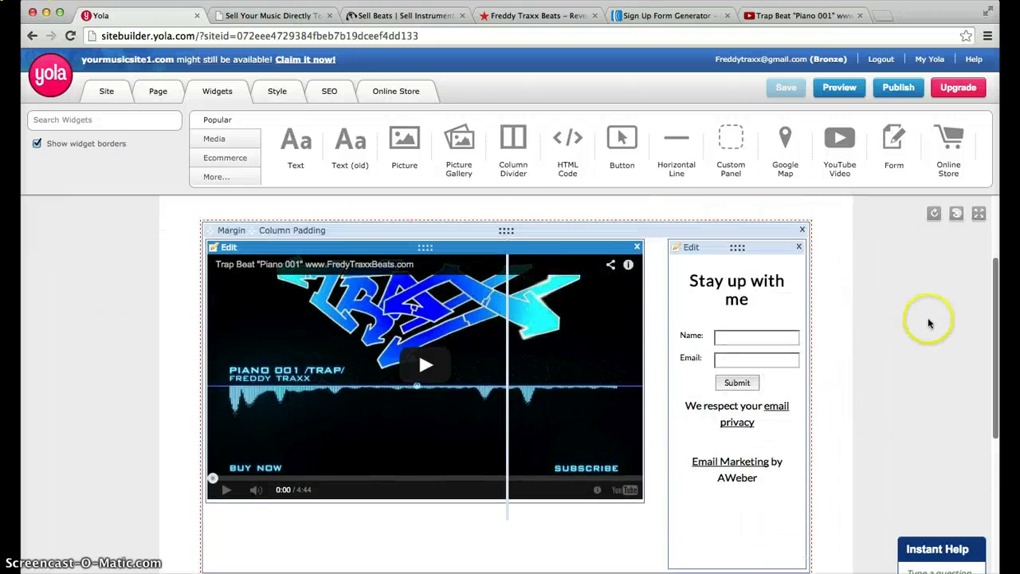
scroll(928, 322, "up", 3)
scroll(927, 317, "down", 8)
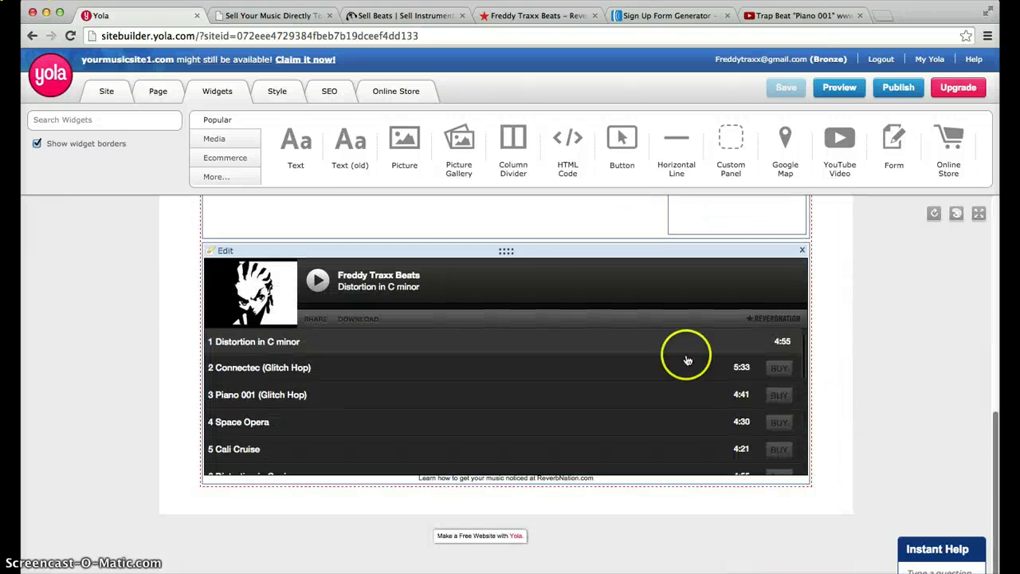
left_click(802, 251)
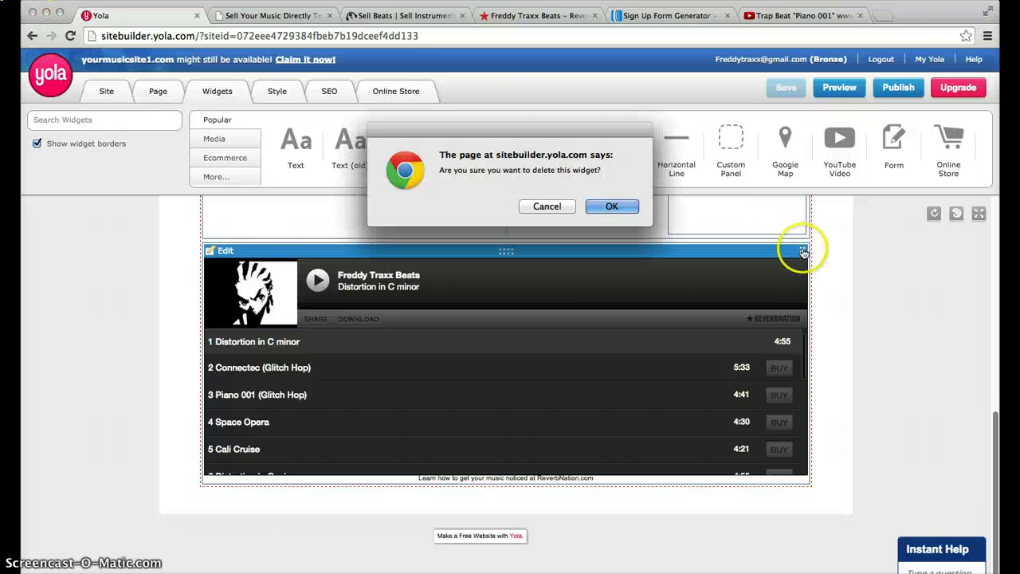
left_click(604, 206)
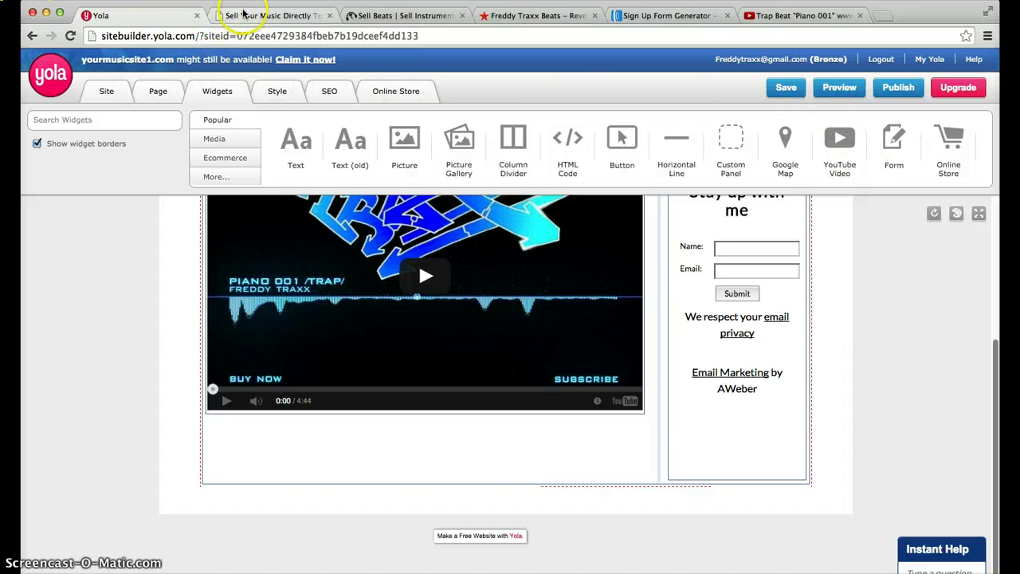
Step: Switch to the myFlashStore site, open the HTML5 Player page in the members area and generate the player's embed code at 750 by 510
left_click(391, 19)
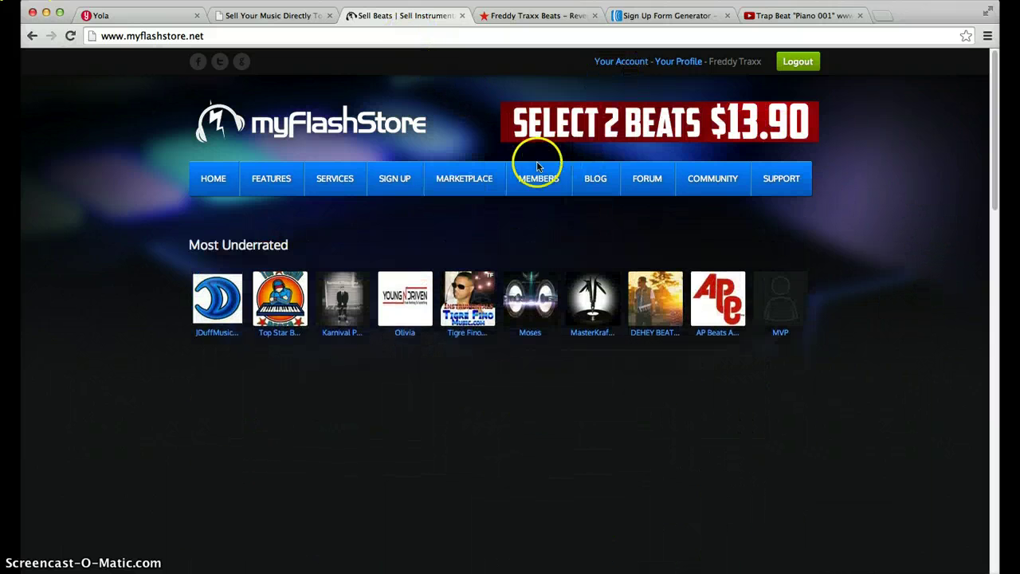
mouse_move(538, 180)
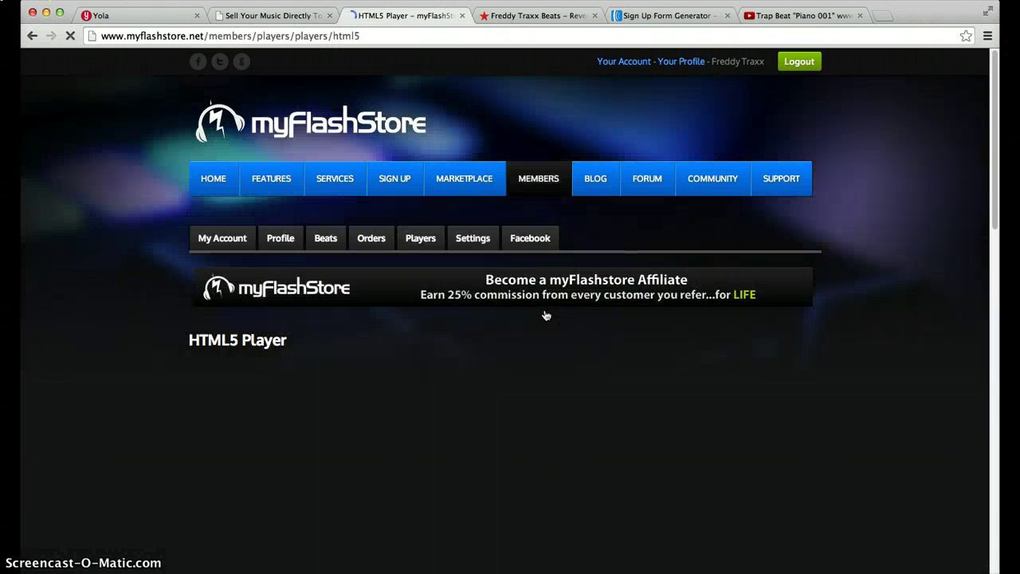
scroll(908, 294, "down", 1)
scroll(910, 293, "down", 4)
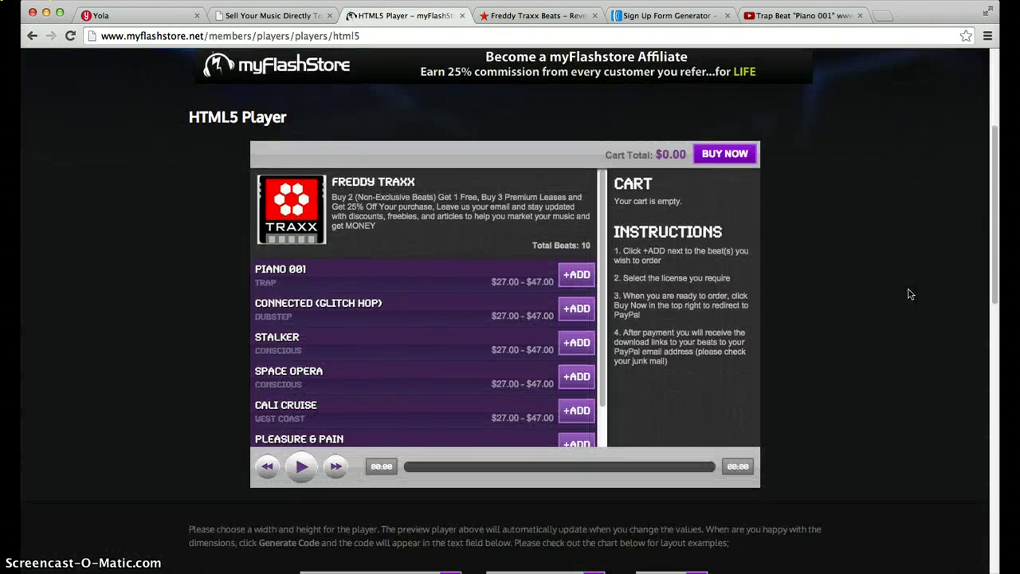
scroll(910, 294, "down", 1)
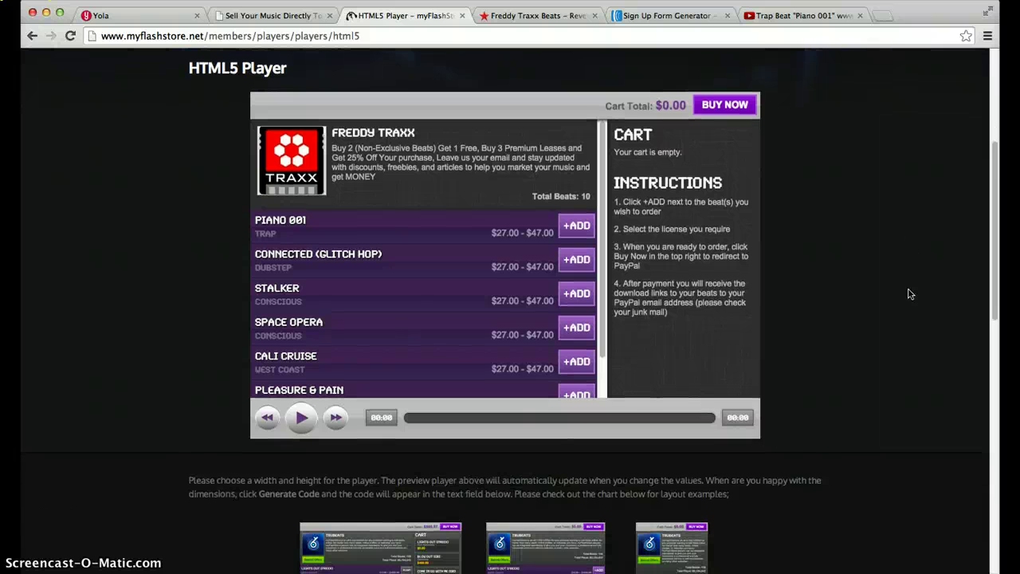
scroll(906, 237, "down", 9)
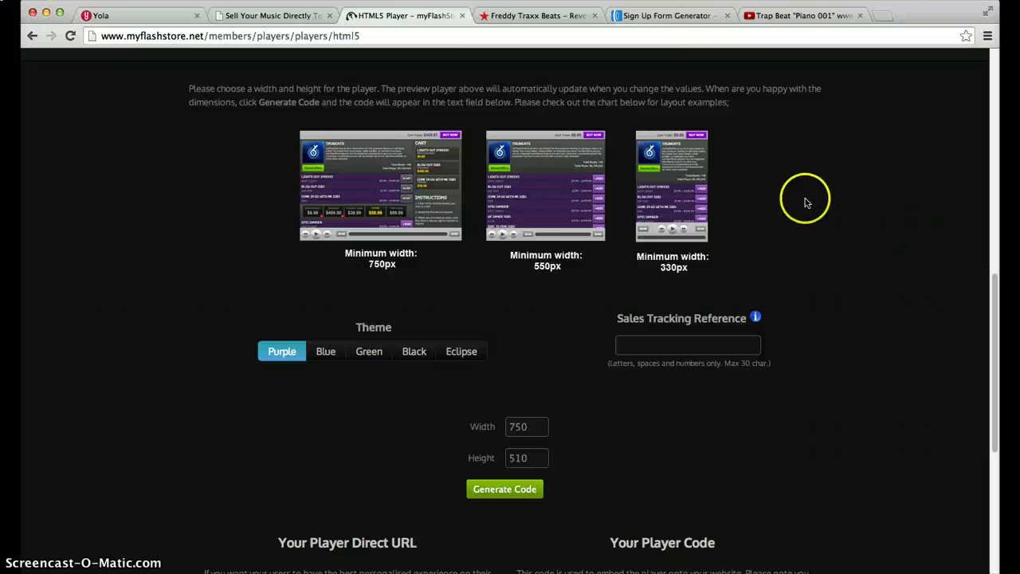
scroll(737, 378, "down", 4)
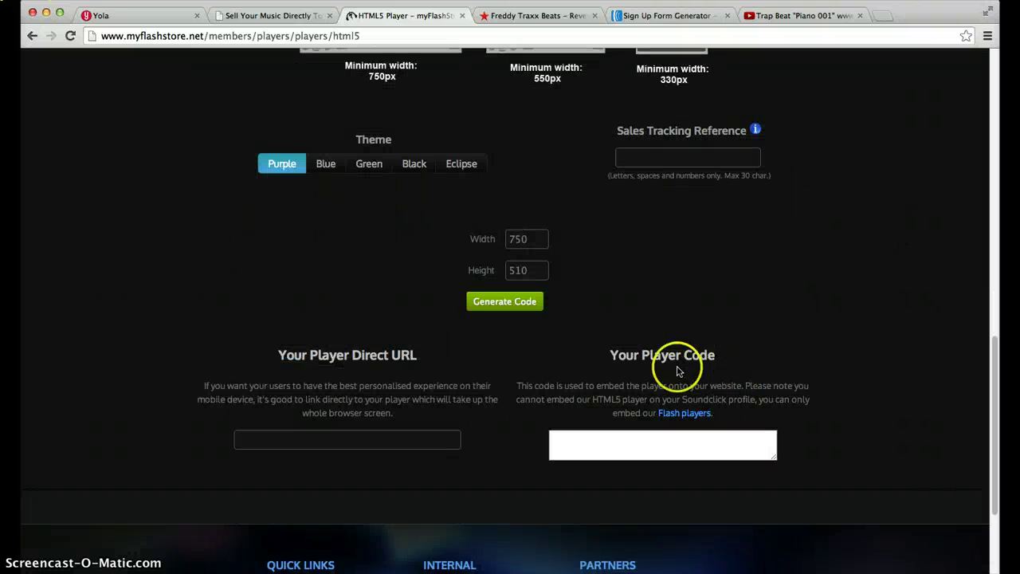
left_click(521, 311)
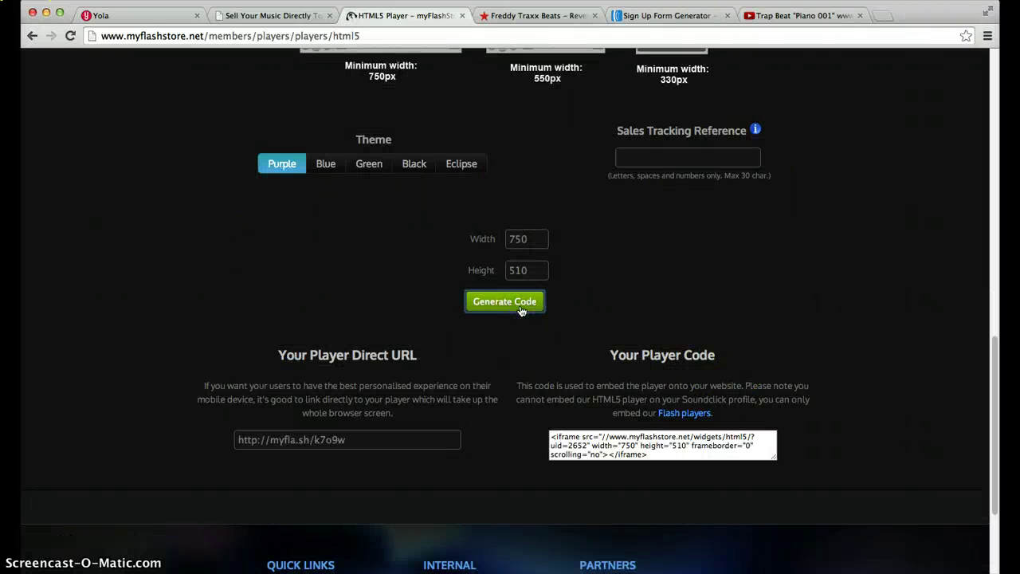
Step: Copy the whole generated iframe code of the myFlashStore HTML5 player
scroll(721, 291, "up", 4)
scroll(637, 239, "up", 6)
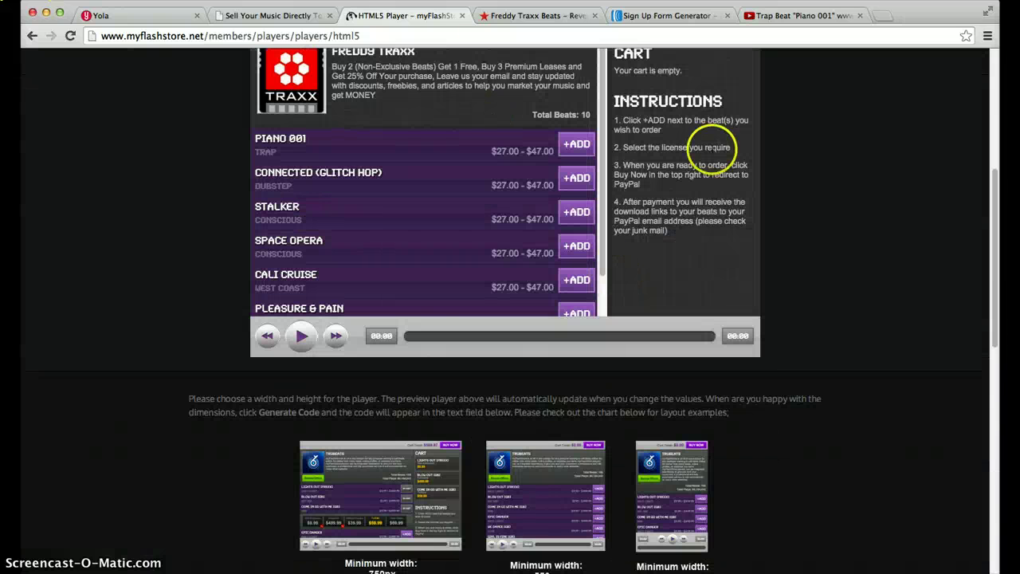
scroll(828, 422, "down", 9)
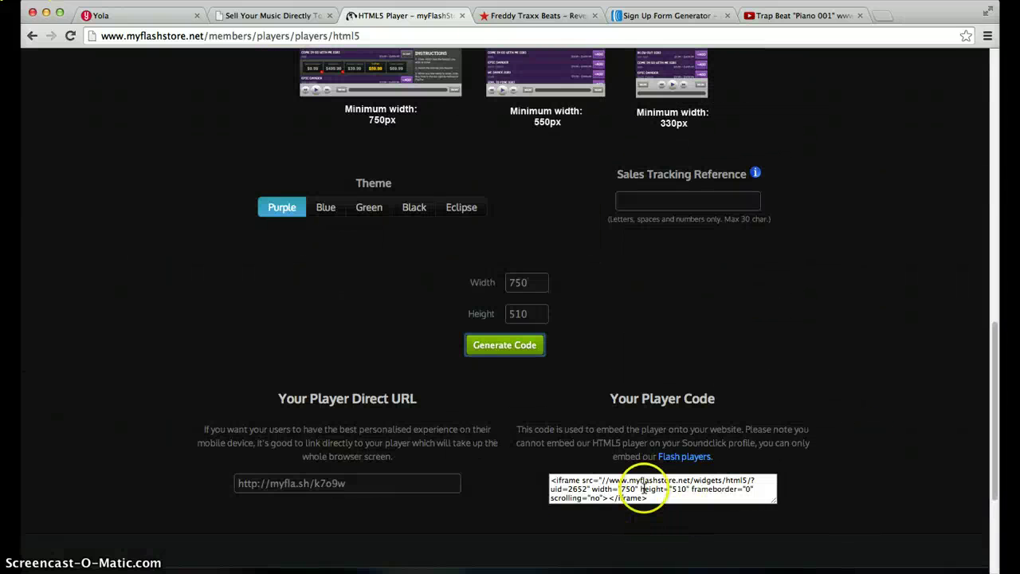
left_click(644, 489)
right_click(643, 489)
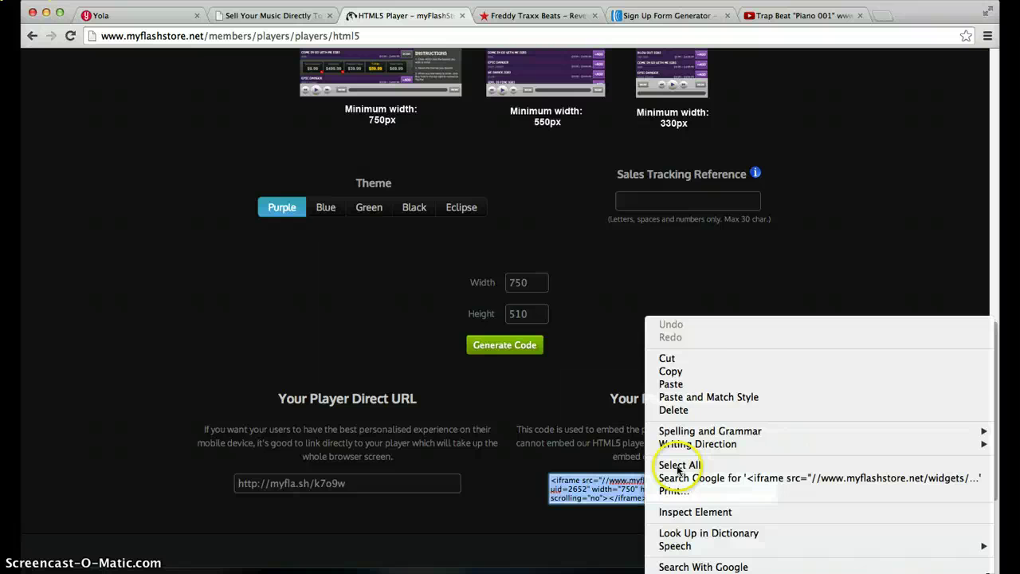
left_click(709, 371)
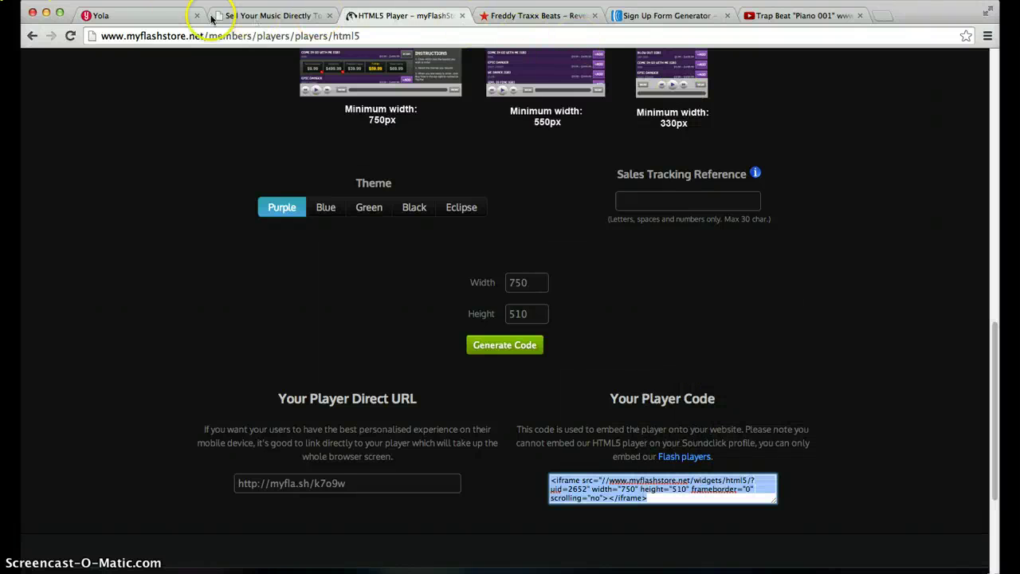
Step: Back in Yola, add an HTML Code widget below the two columns, paste the myFlashStore player code into it and save the widget
left_click(156, 21)
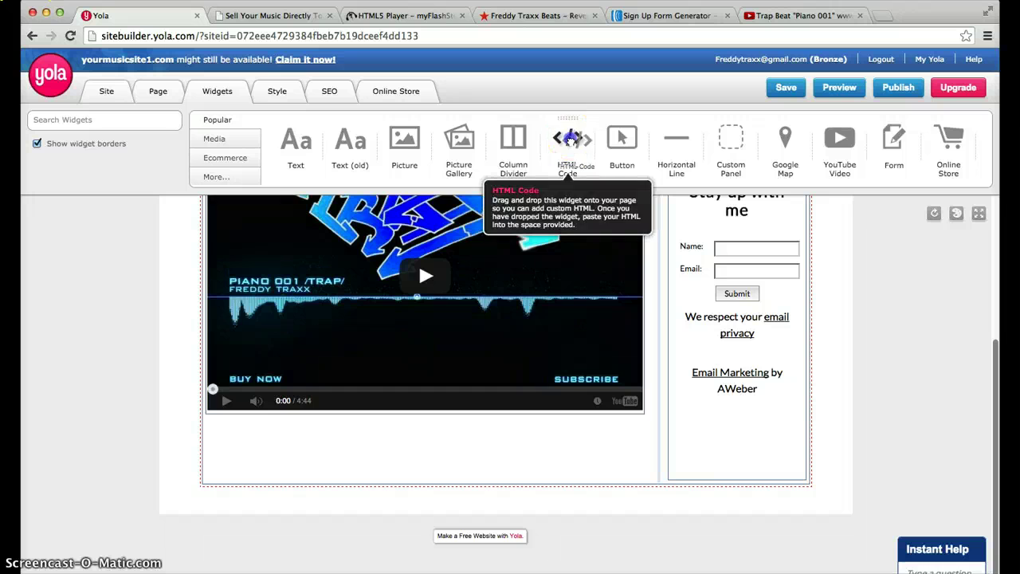
left_click_drag(570, 137, 589, 496)
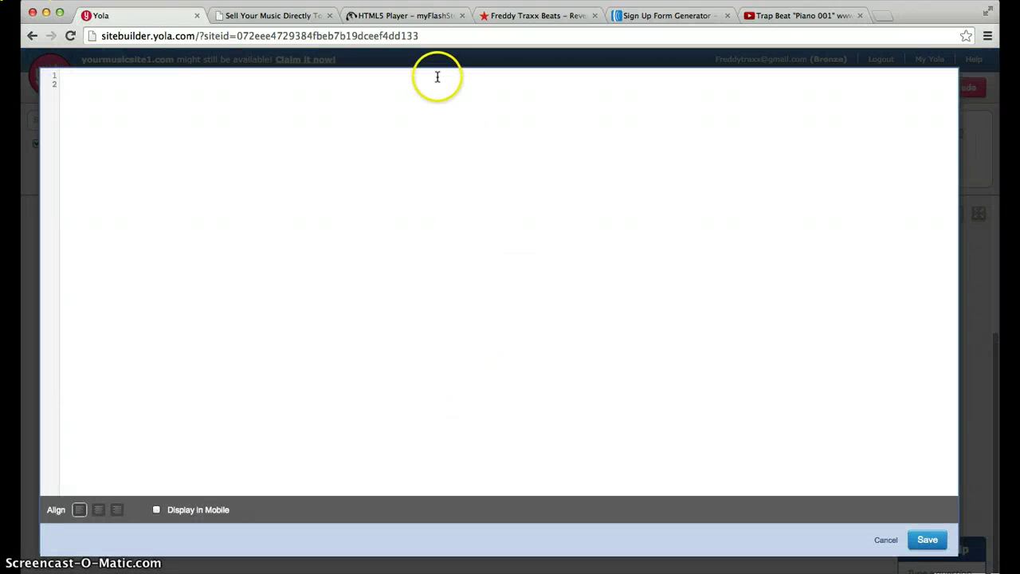
right_click(437, 76)
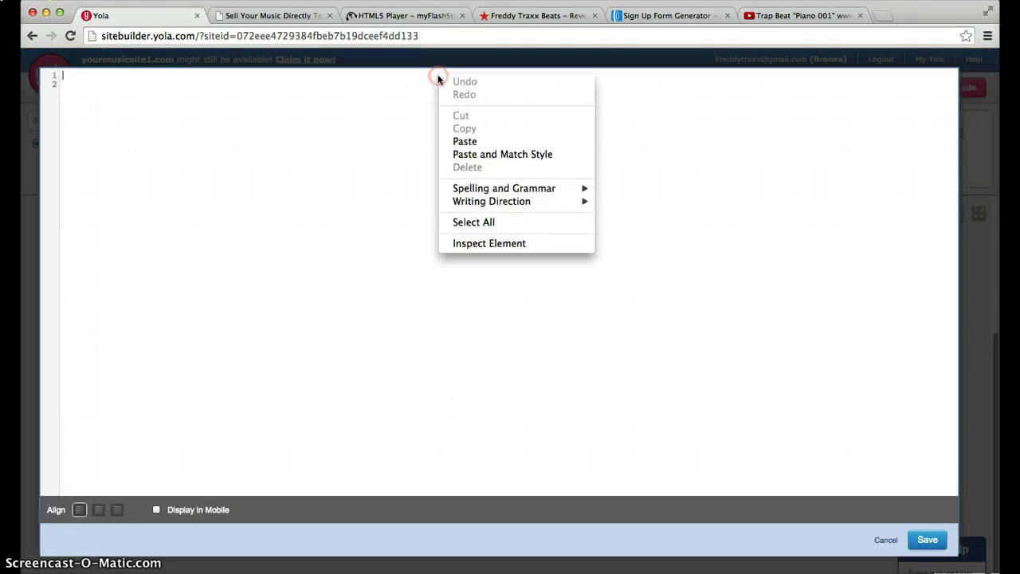
left_click(468, 140)
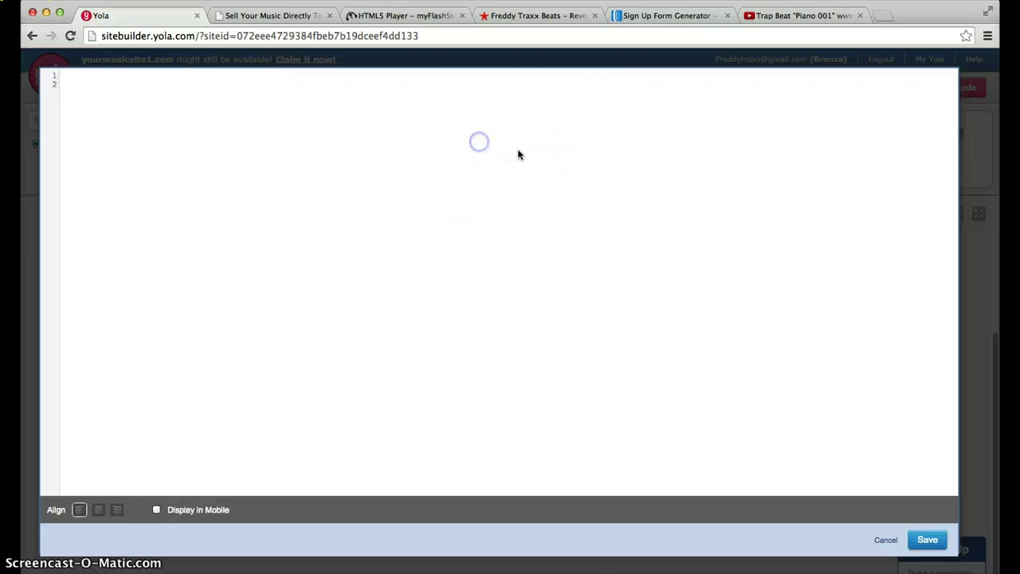
left_click(927, 540)
scroll(899, 348, "down", 2)
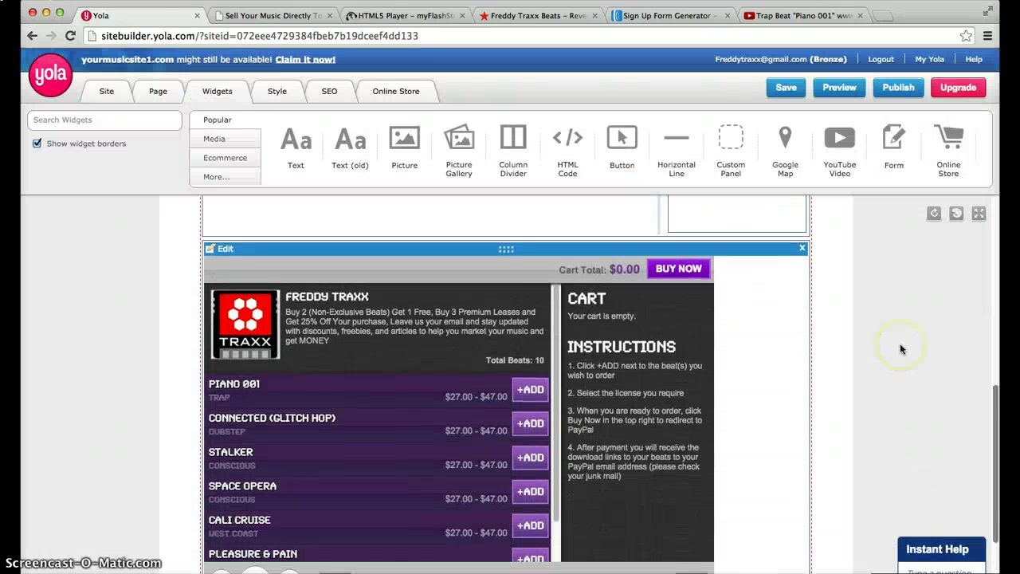
scroll(898, 353, "down", 2)
scroll(898, 353, "up", 3)
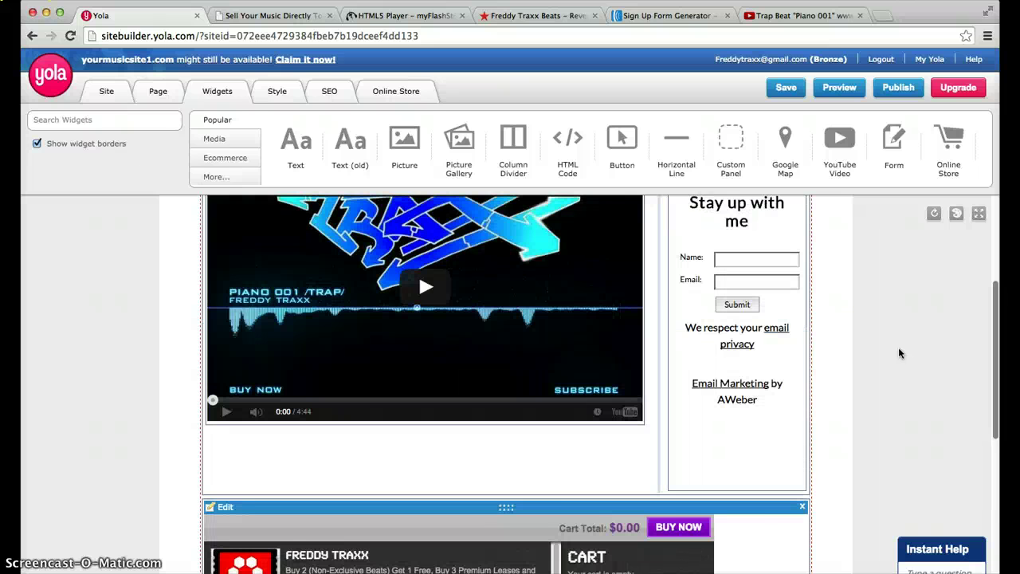
Step: Switch to the VibeNation site and look over its home page and sample music players
left_click(269, 15)
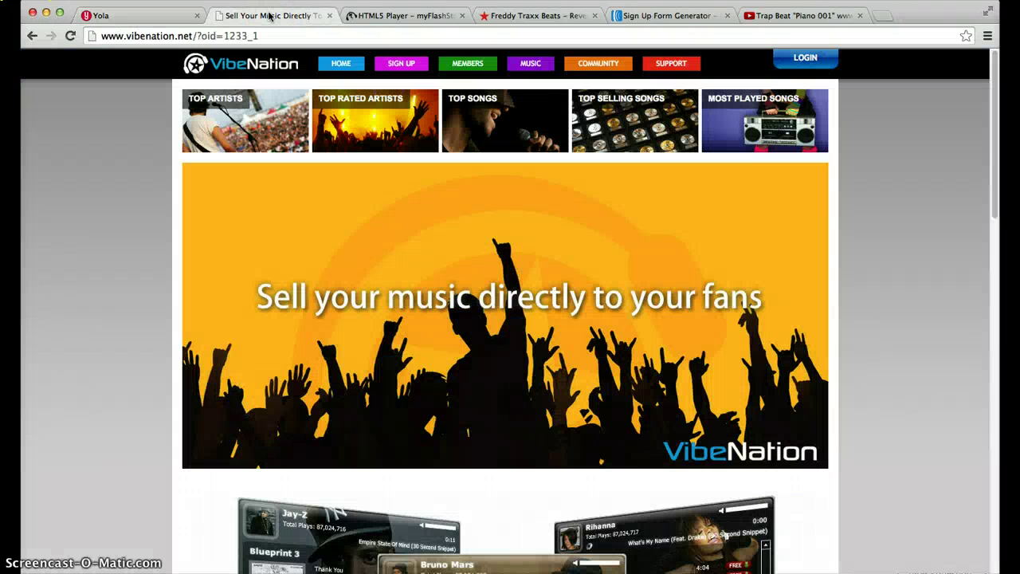
left_click(109, 198)
scroll(73, 227, "down", 5)
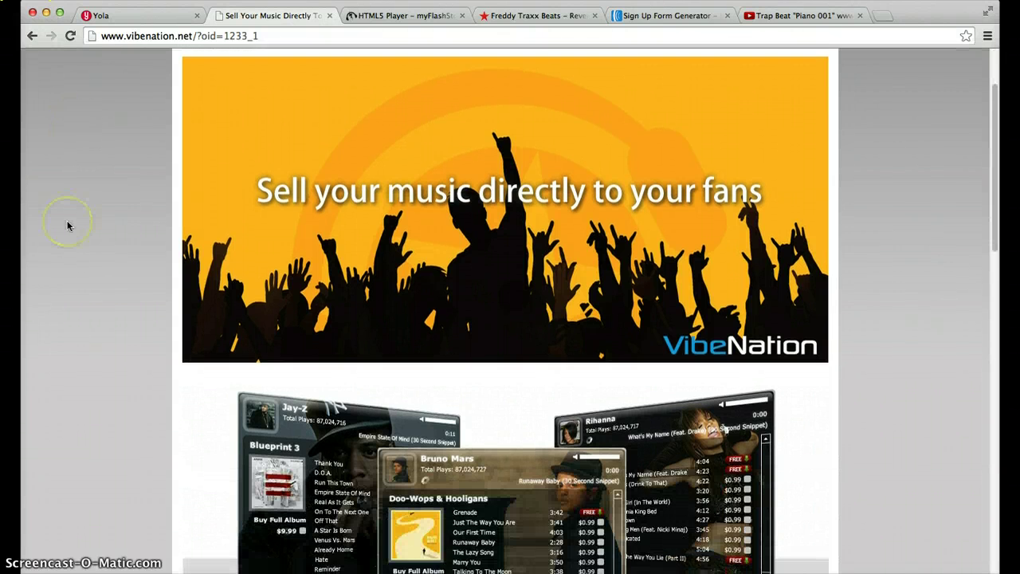
scroll(68, 226, "down", 1)
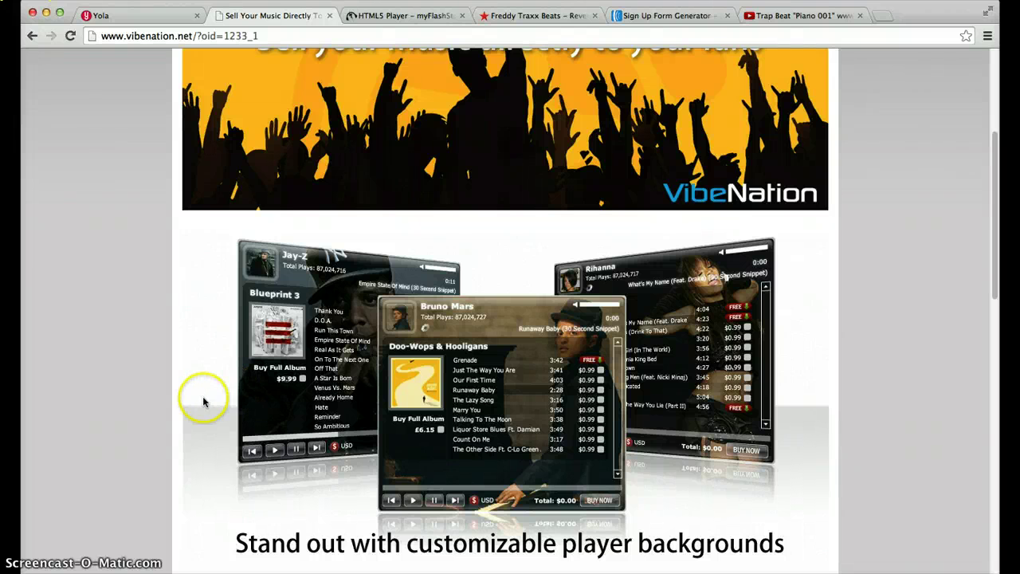
scroll(195, 398, "up", 2)
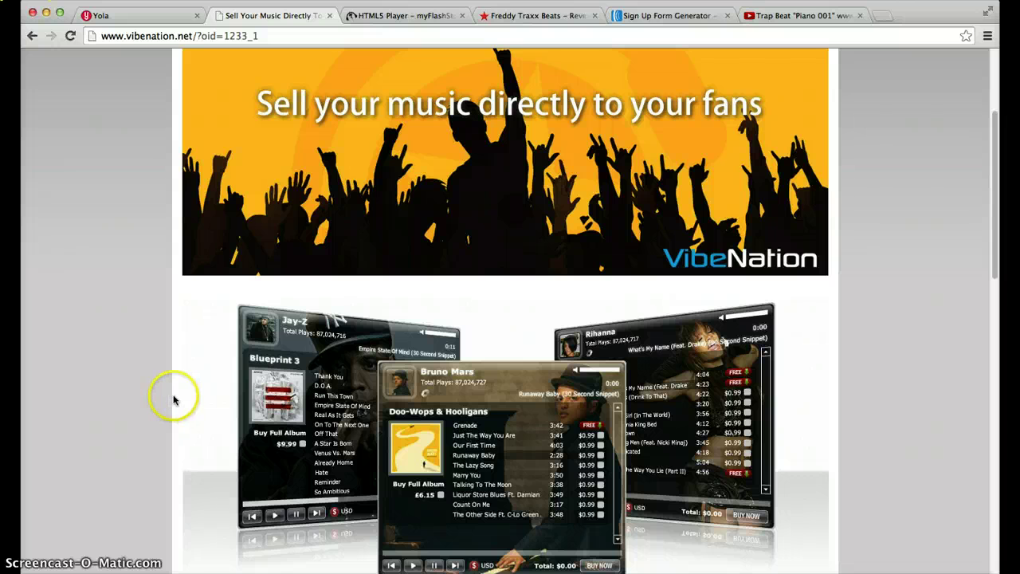
scroll(146, 403, "up", 3)
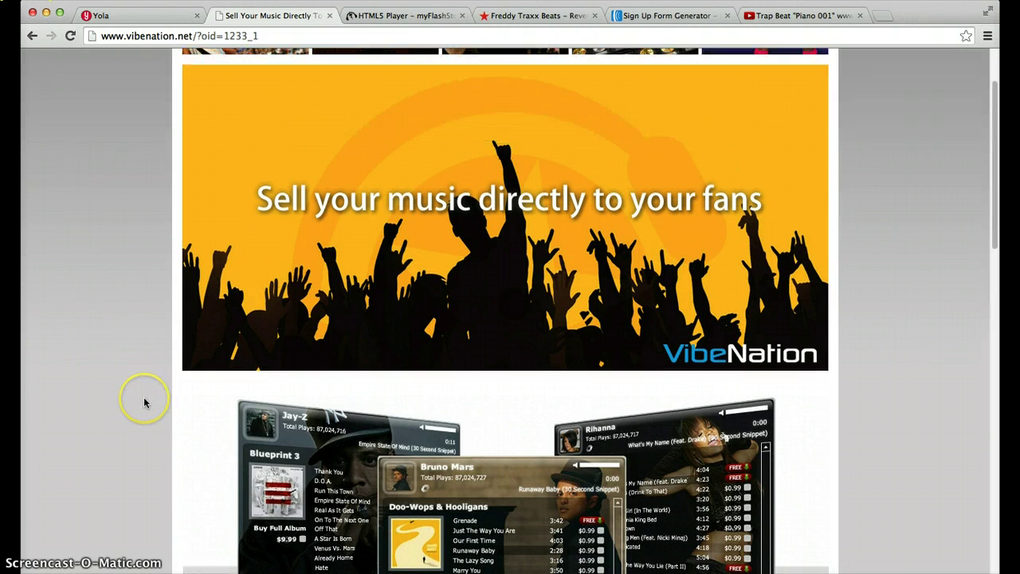
scroll(144, 403, "up", 3)
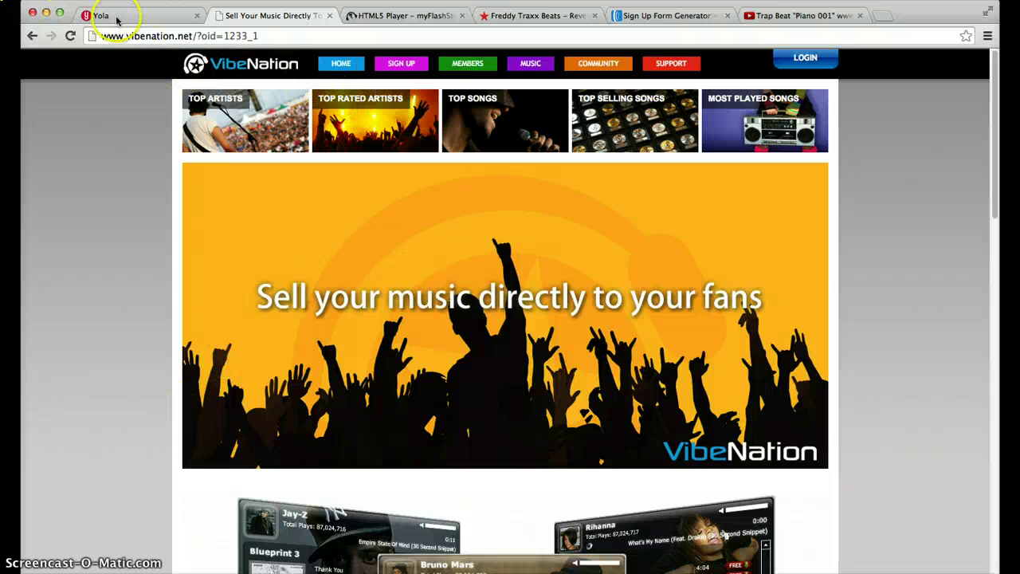
Step: Review the open myFlashStore, ReverbNation widgets and AWeber form code pages, and return to the Yola site builder
left_click(418, 19)
left_click(523, 18)
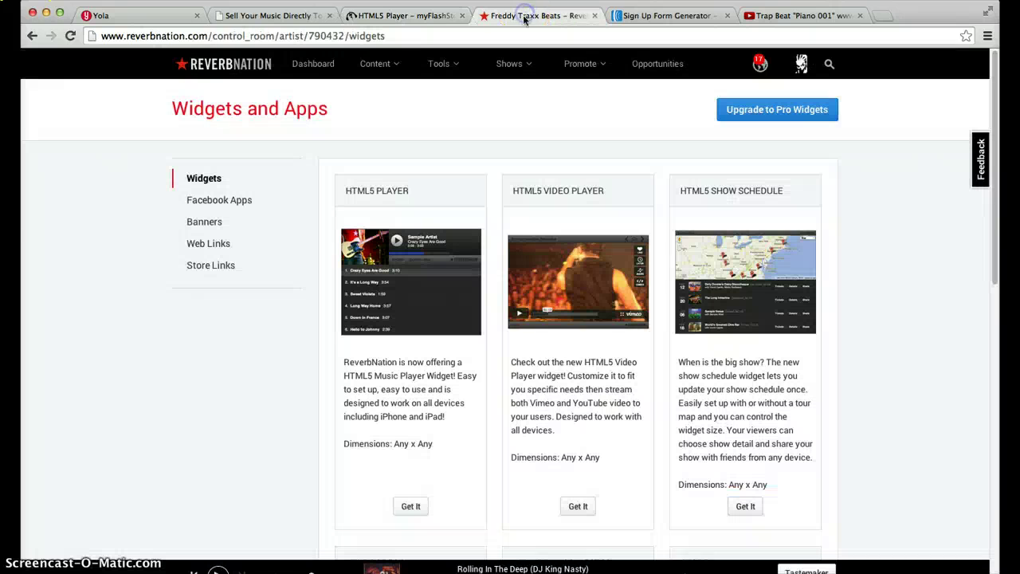
left_click(672, 18)
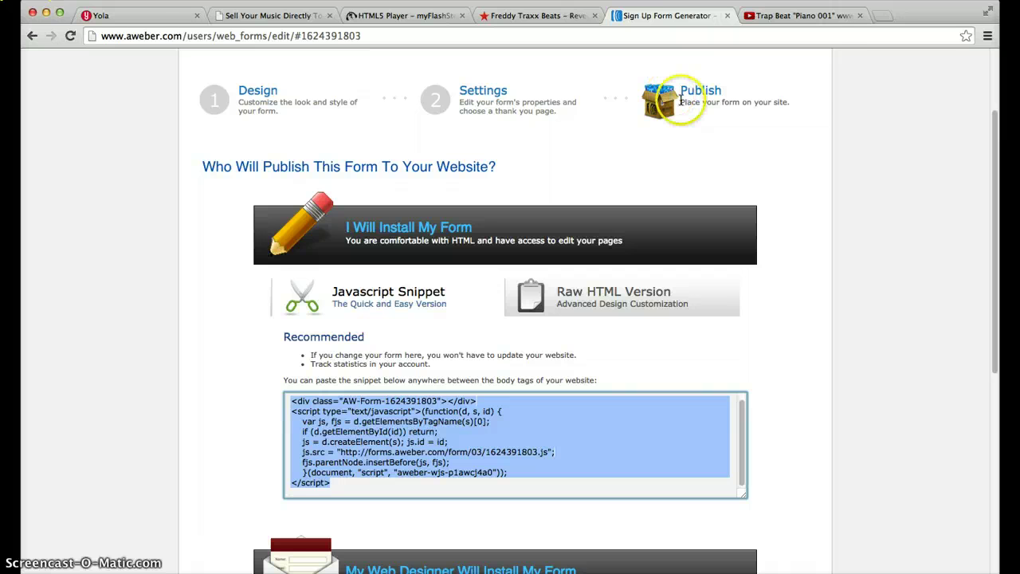
left_click(141, 17)
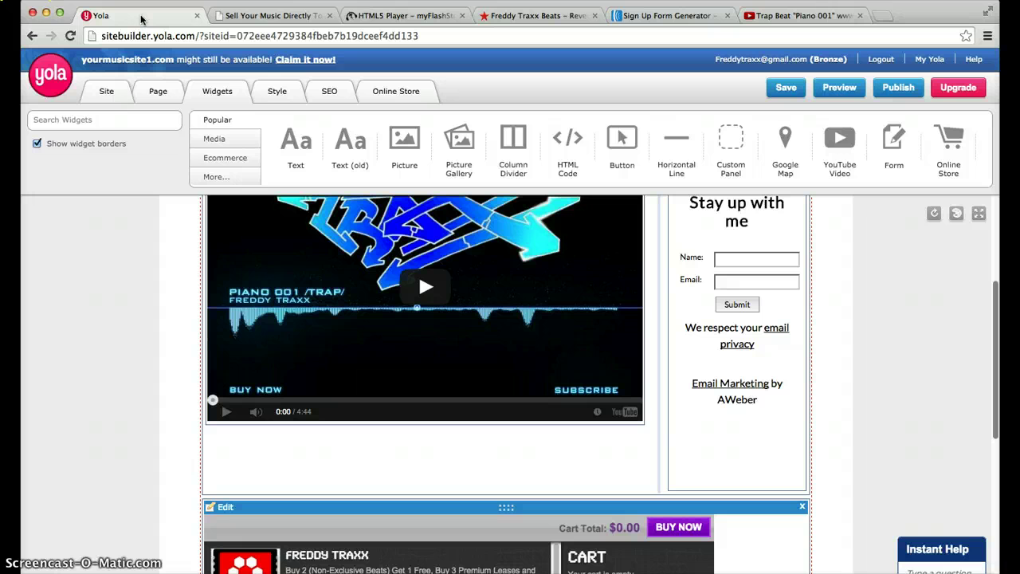